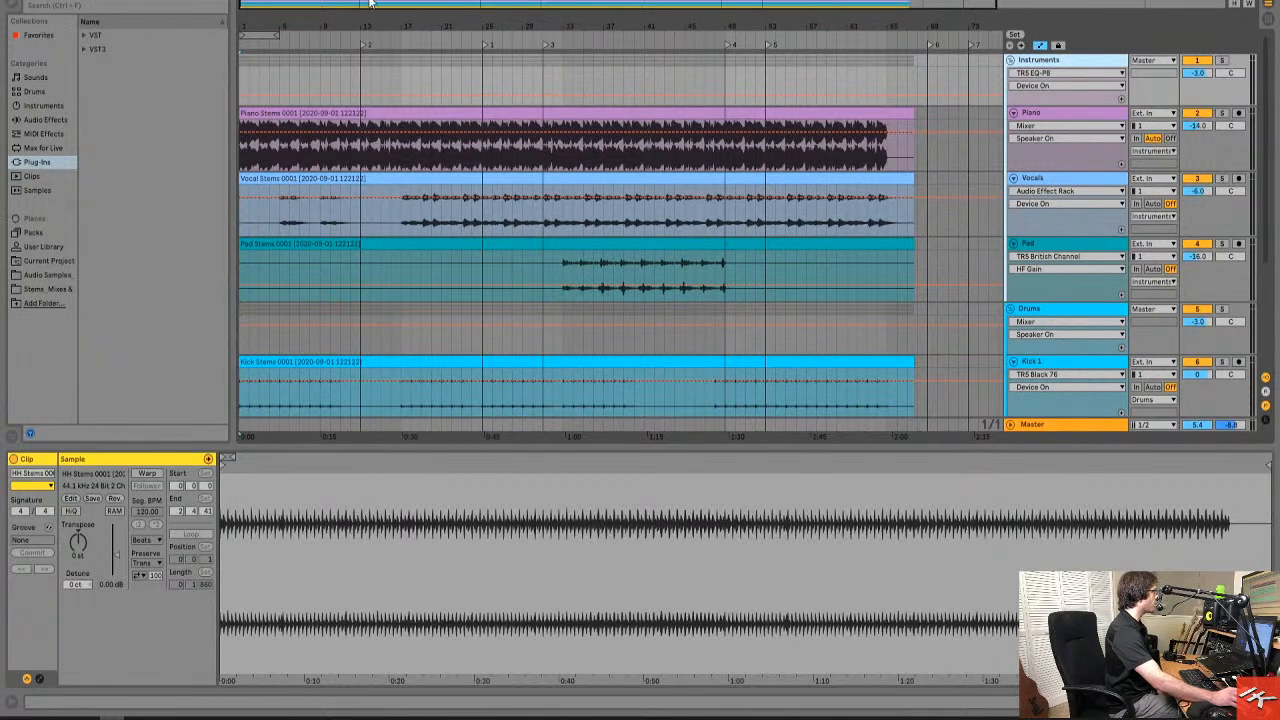
Check the audio device, sample rate and latency settings in the preferences, then close them.
left_click_drag(372, 6, 389, 6)
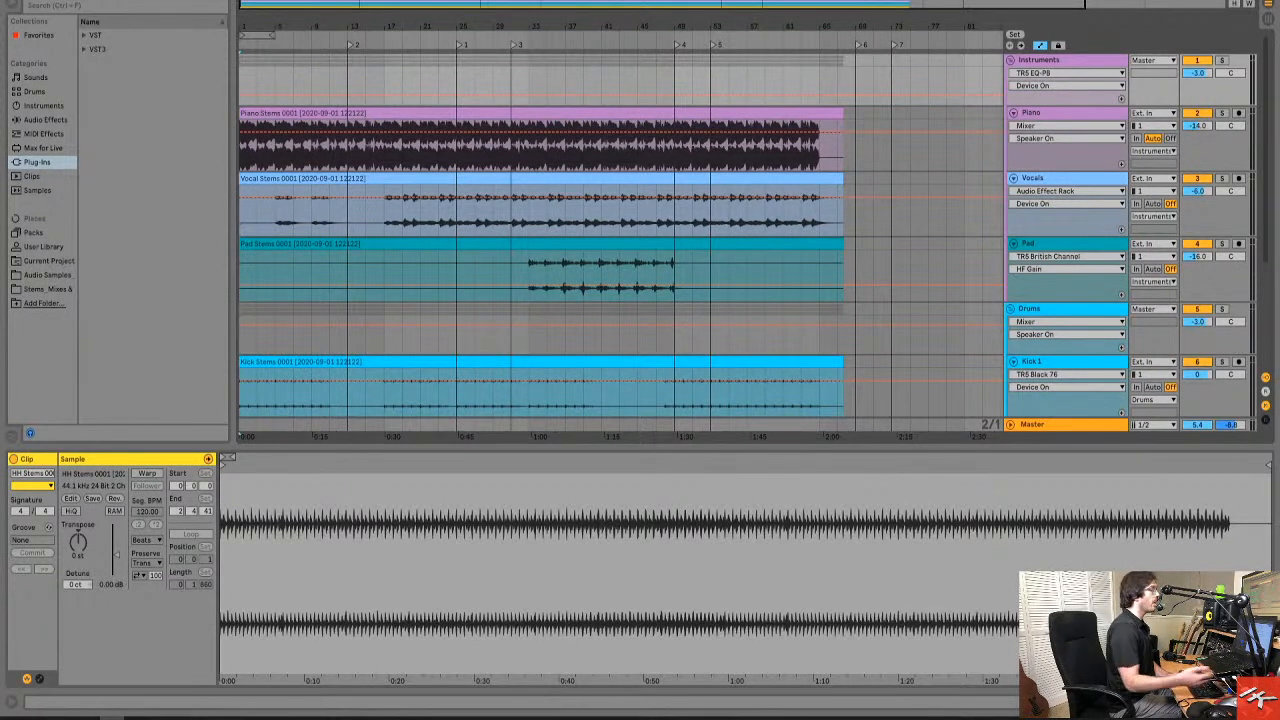
key("ctrl+comma")
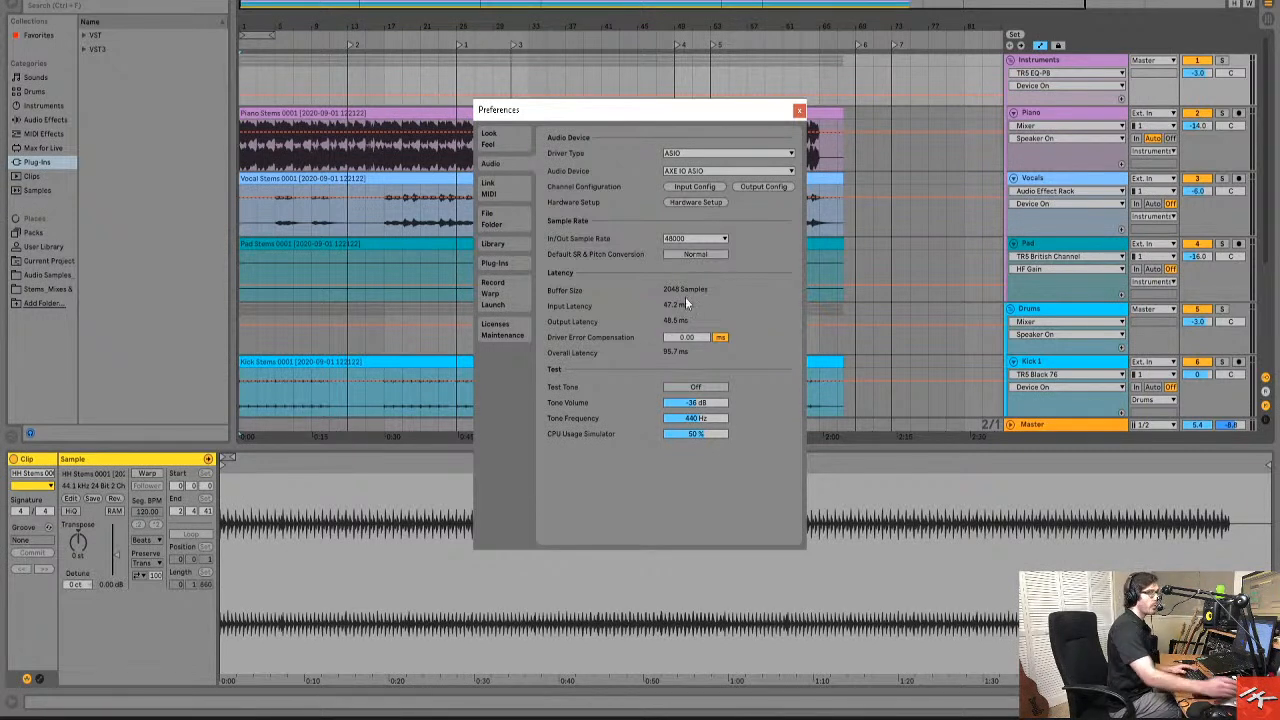
left_click(799, 110)
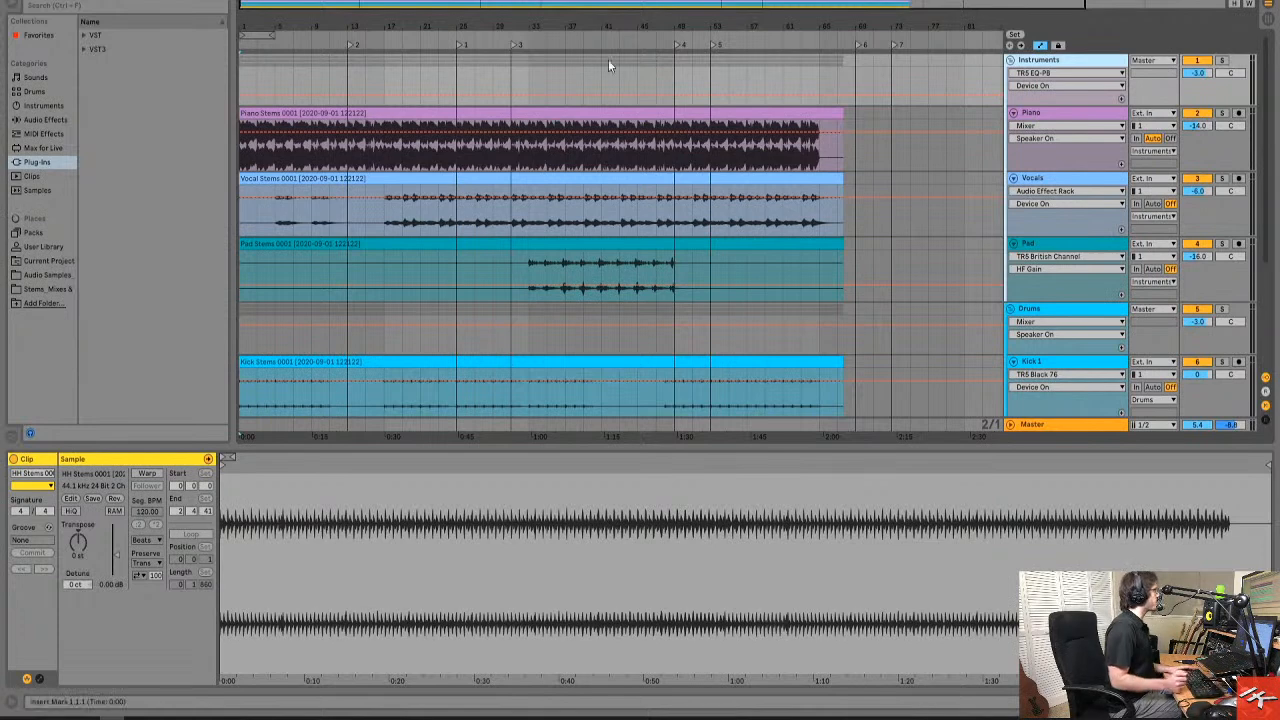
Play the full mix from the start of the arrangement and stop playback.
key("space")
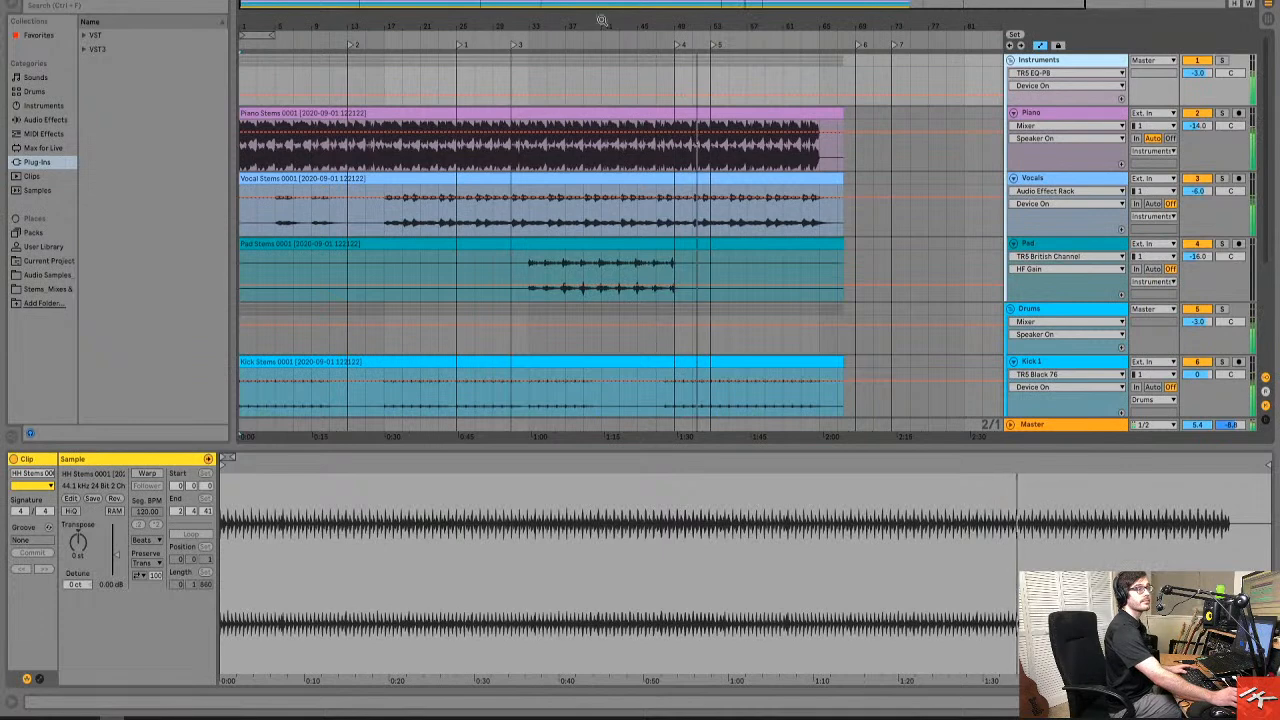
key("space")
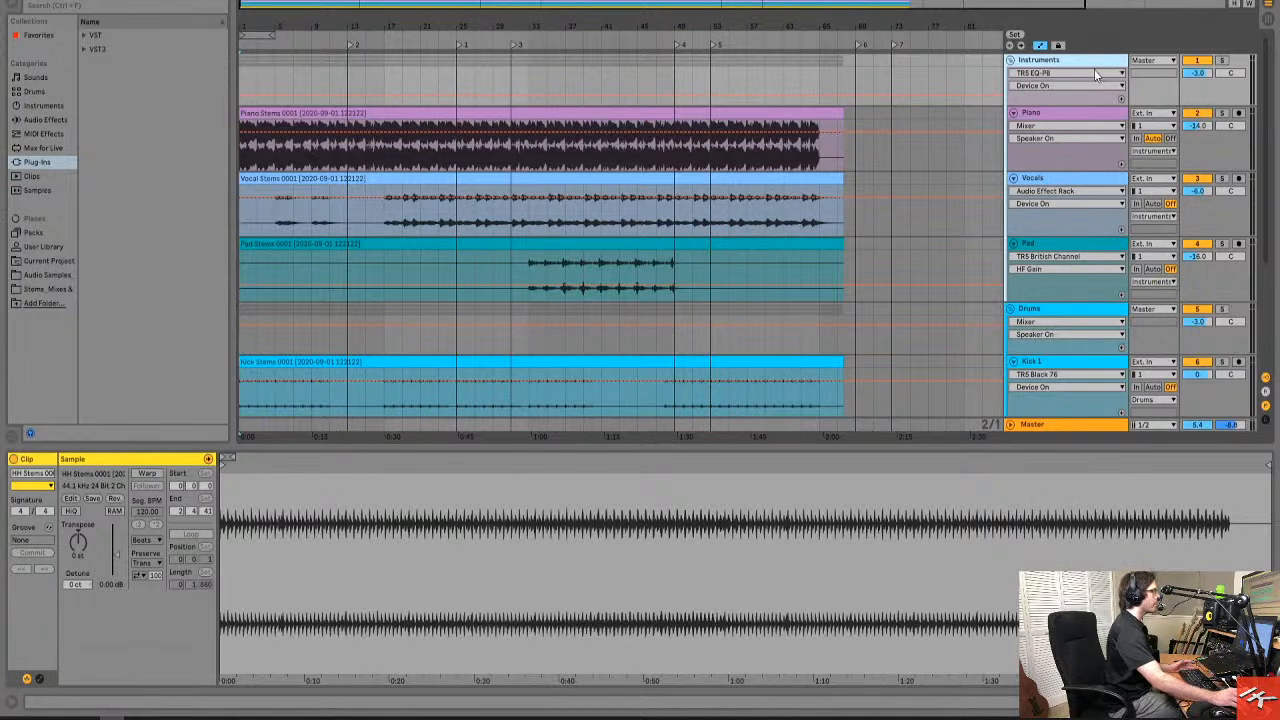
Open the TR5 EQ-PB plug-in on the Instruments group and reposition its window over the arrangement.
left_click(1203, 702)
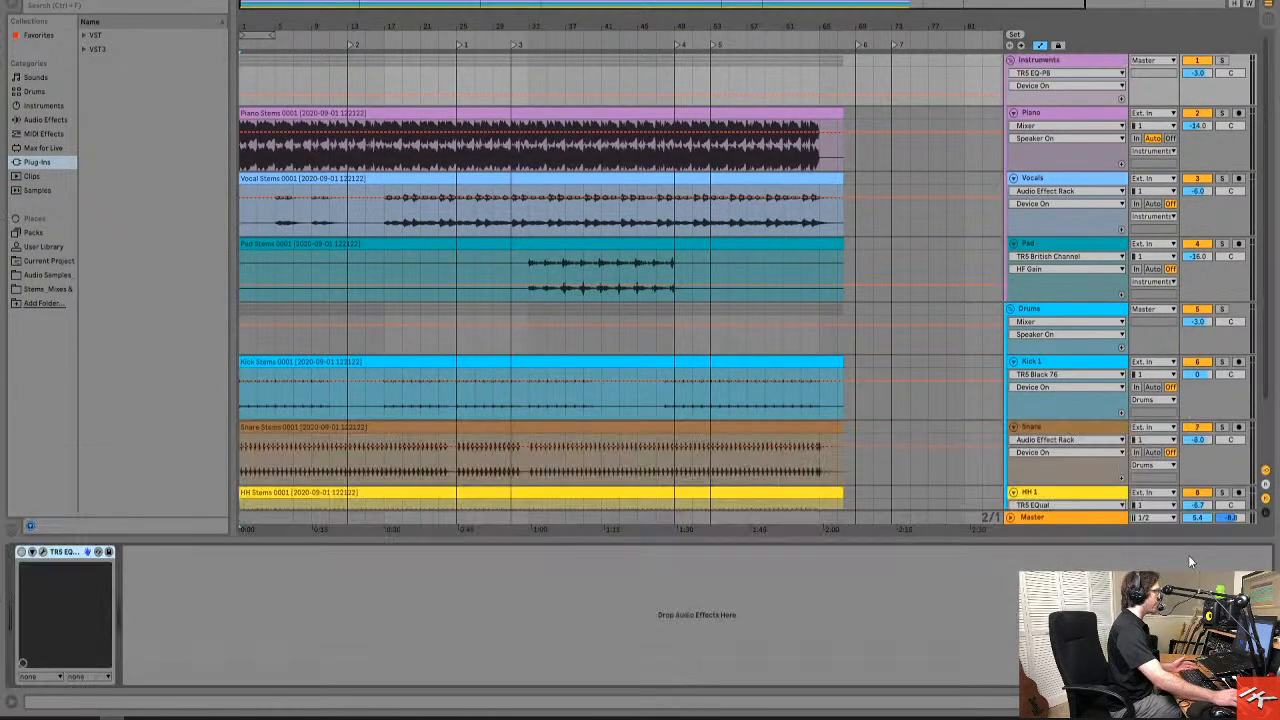
left_click(1081, 63)
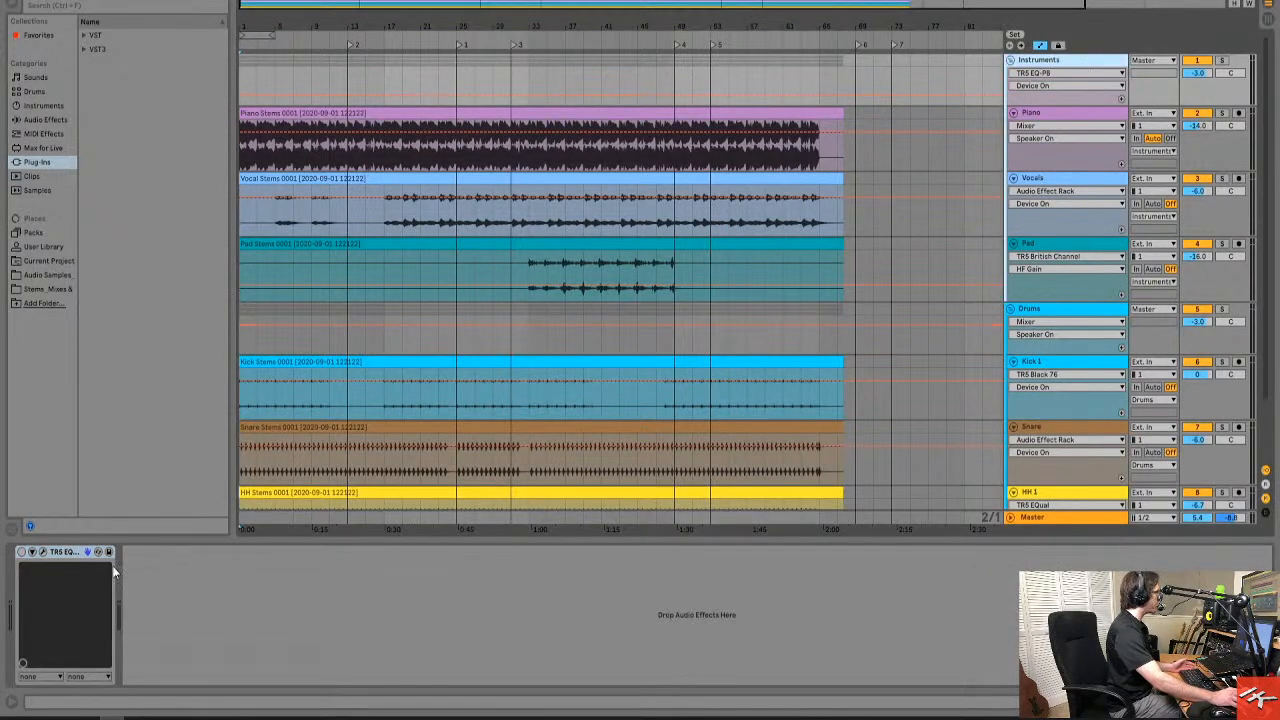
left_click(44, 553)
left_click_drag(652, 290, 742, 226)
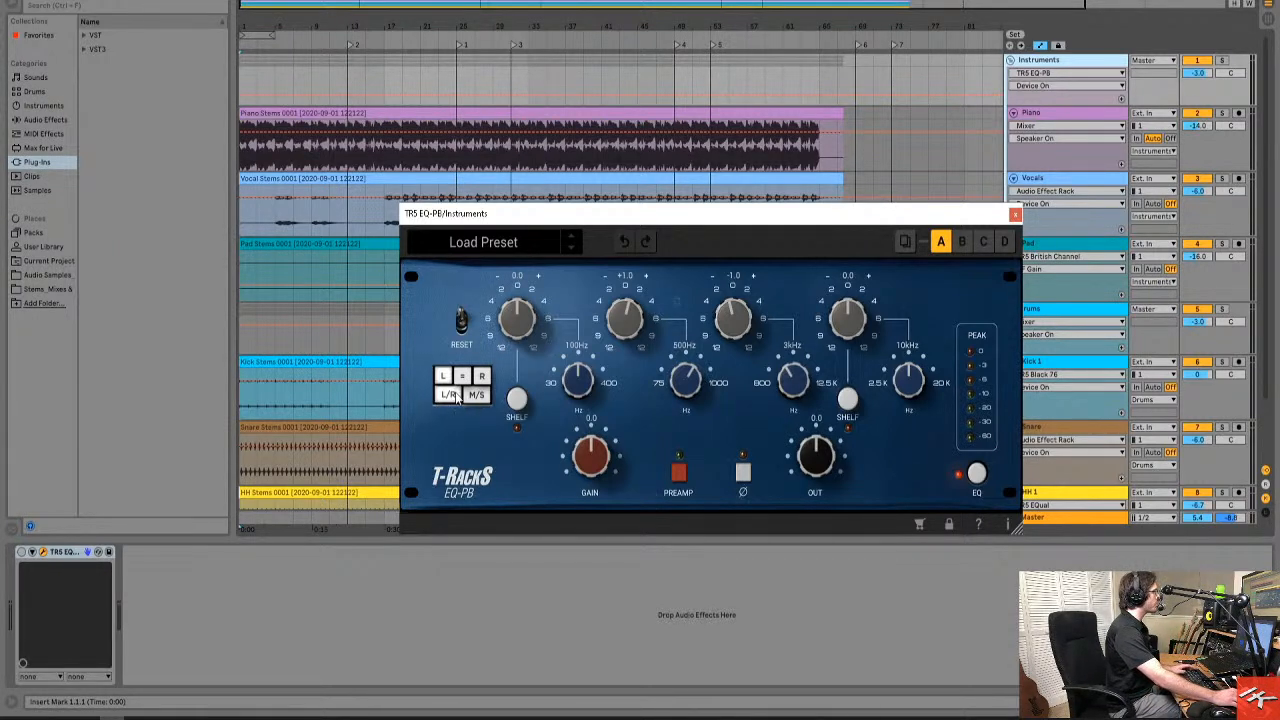
Compare the mid and side channel settings of the Instruments EQ-PB, then close the plug-in window.
left_click(482, 377)
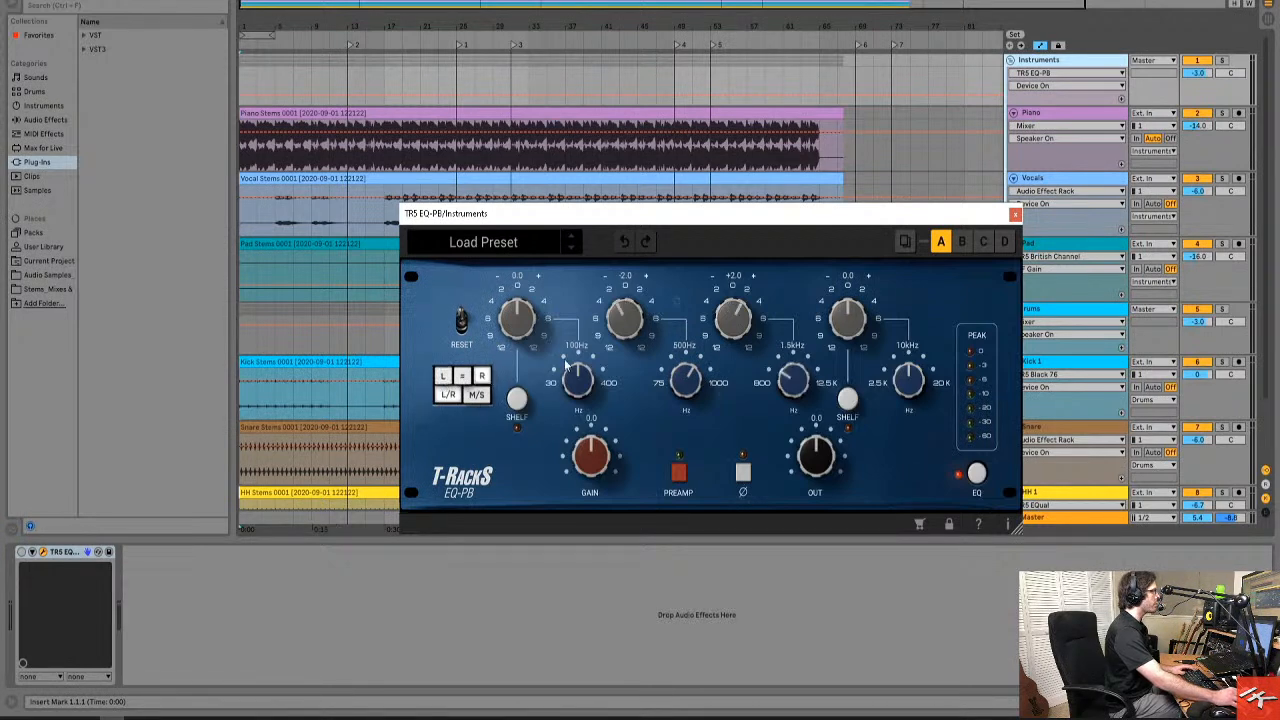
left_click(446, 377)
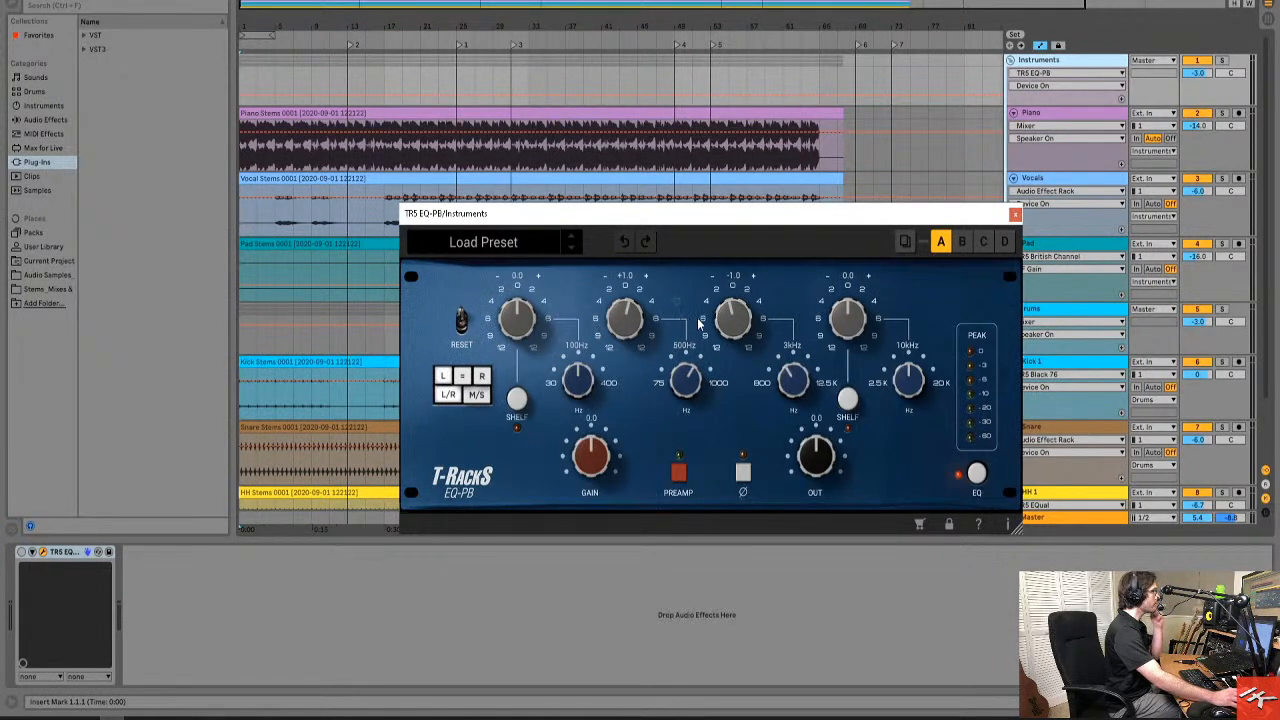
left_click(1041, 62)
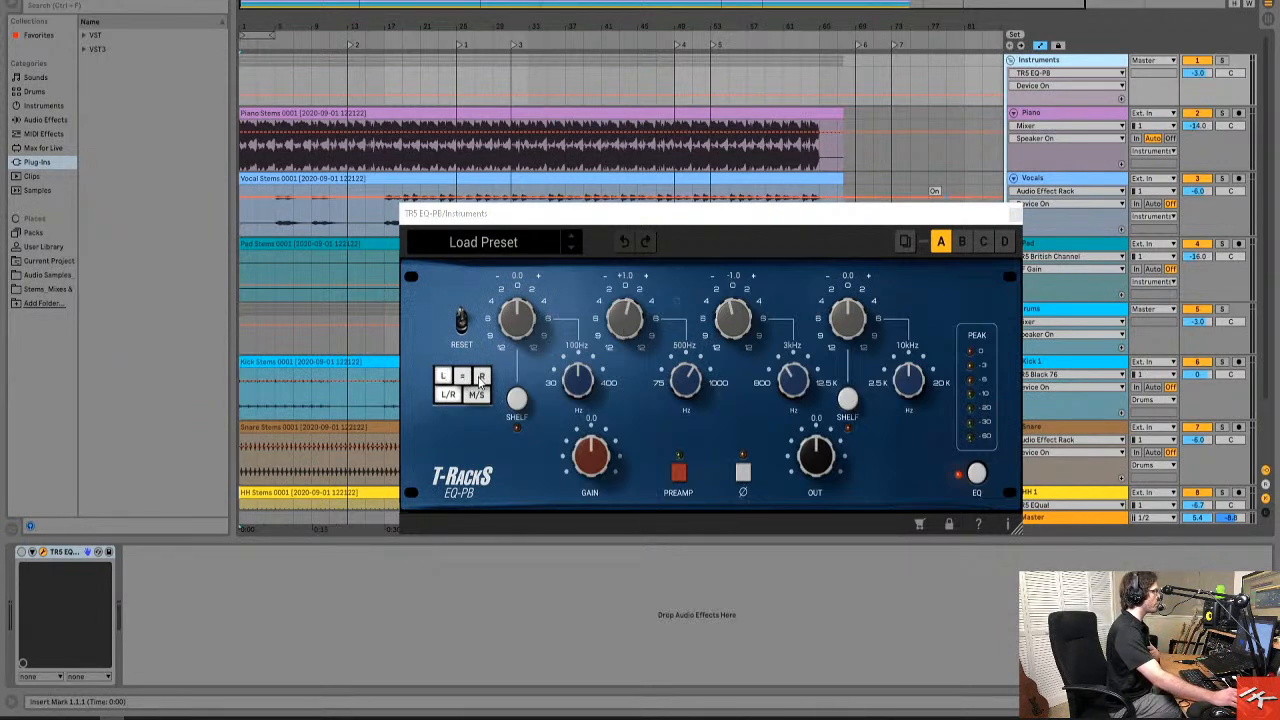
left_click(630, 332)
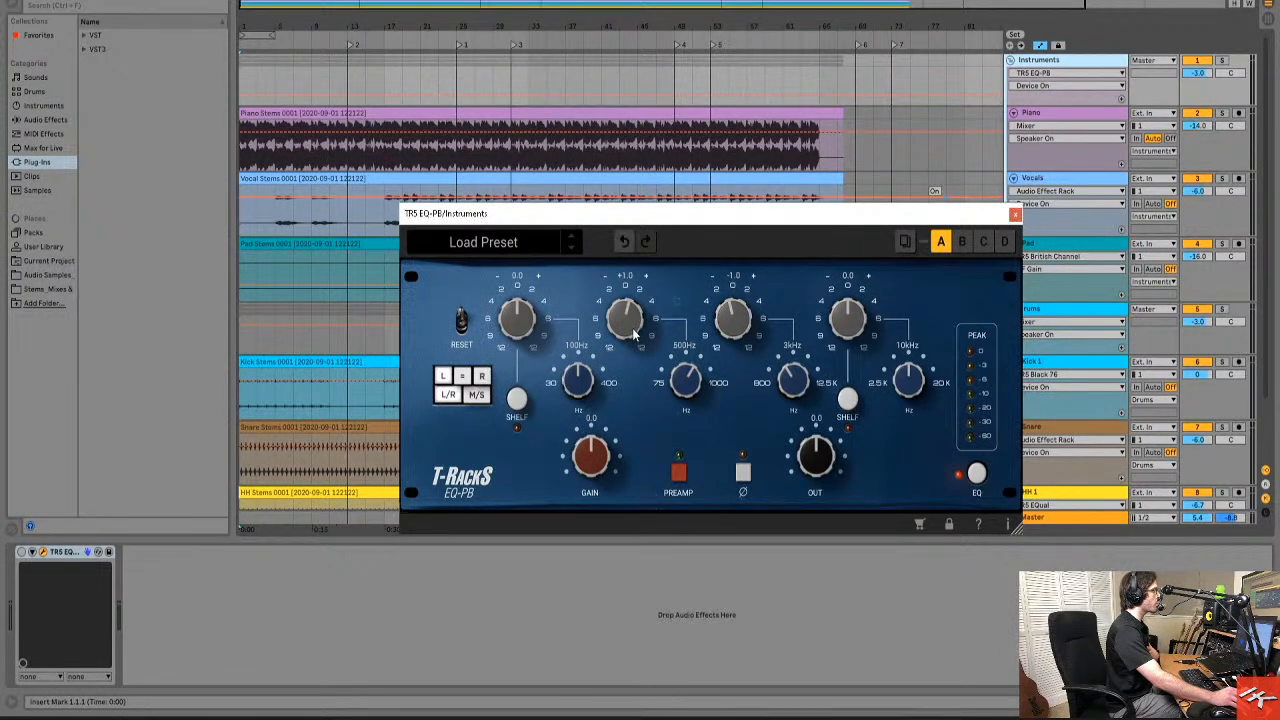
left_click(482, 377)
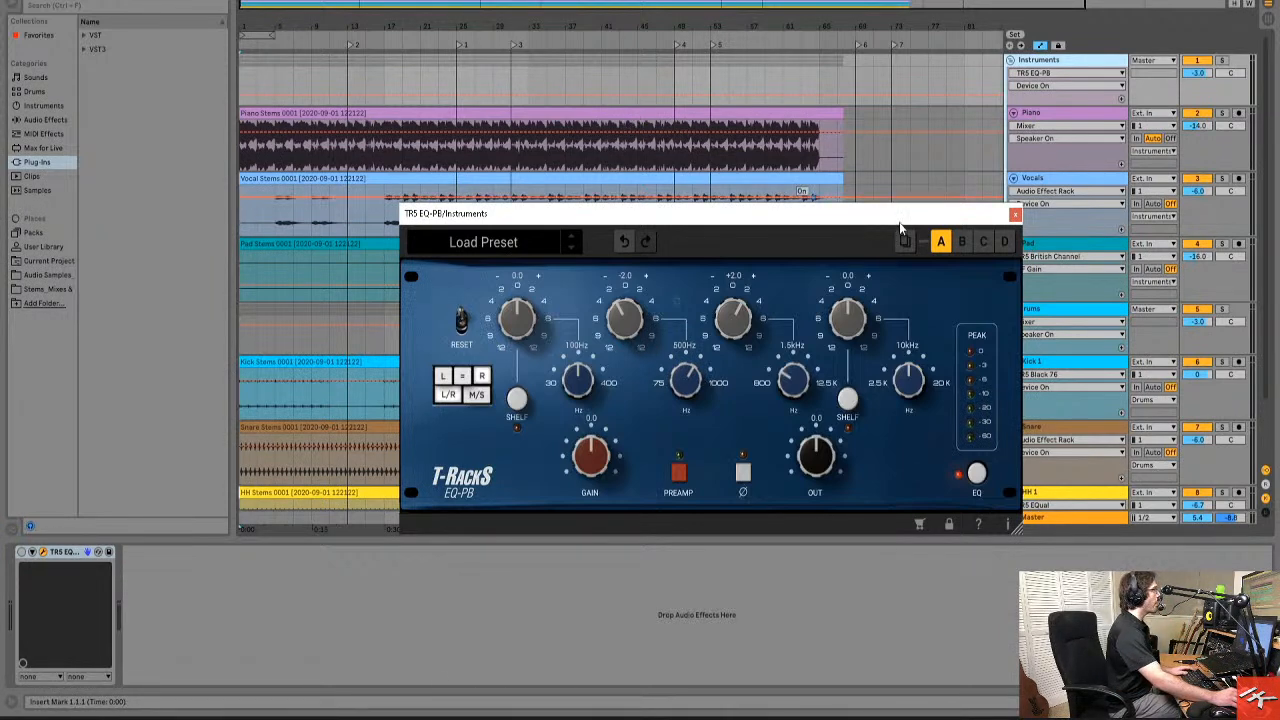
left_click(1014, 215)
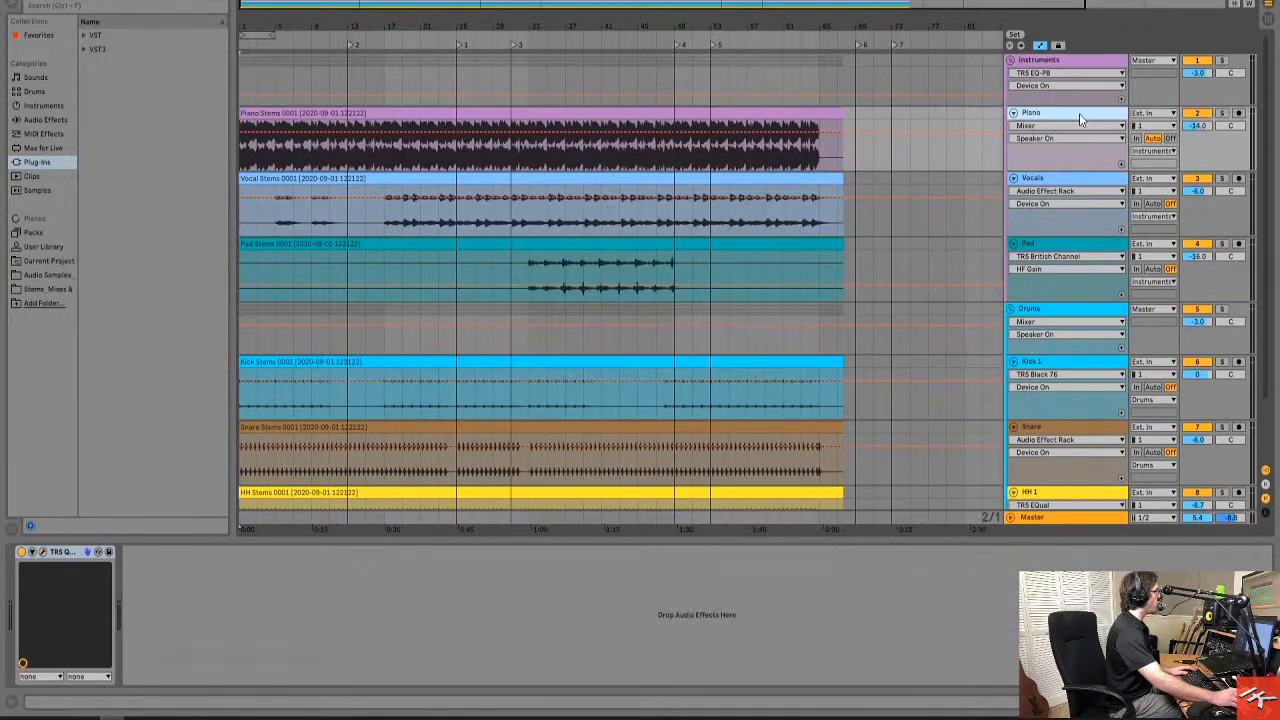
Open the TR5 White 2A compressor on the Snare track and compare its mid and side settings.
scroll(1169, 302, "down", 3)
left_click(1070, 355)
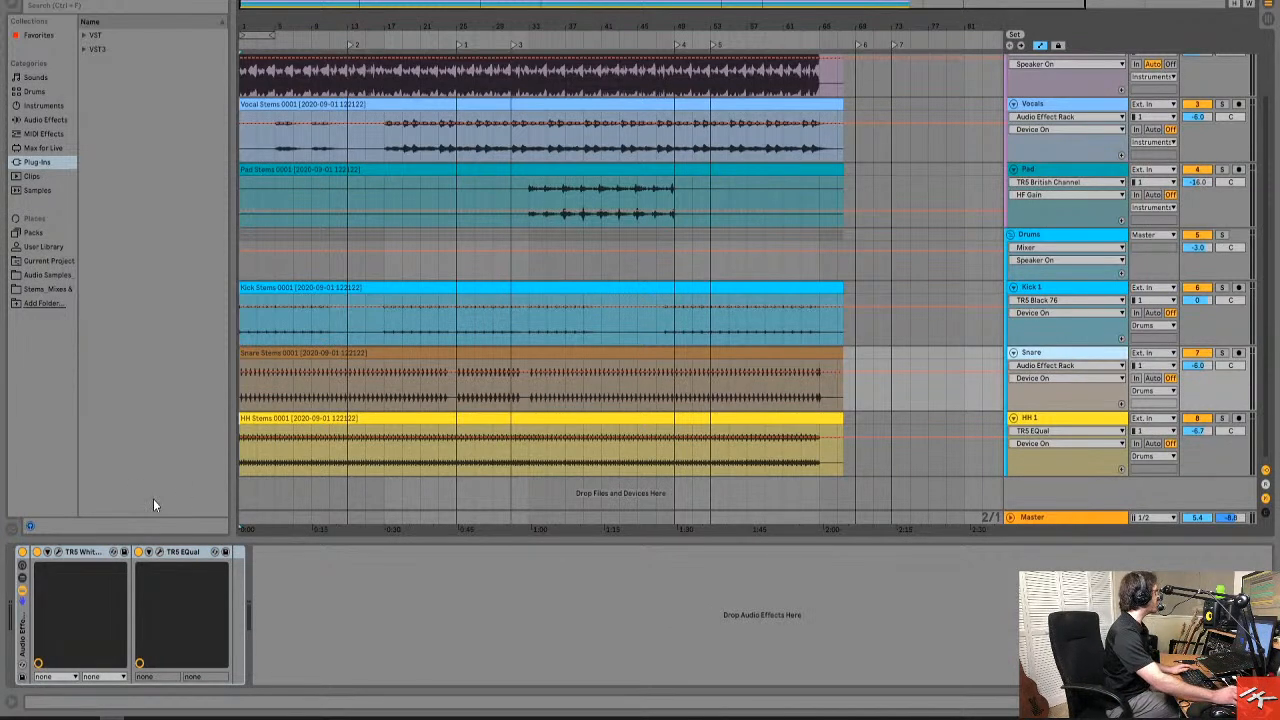
left_click(58, 552)
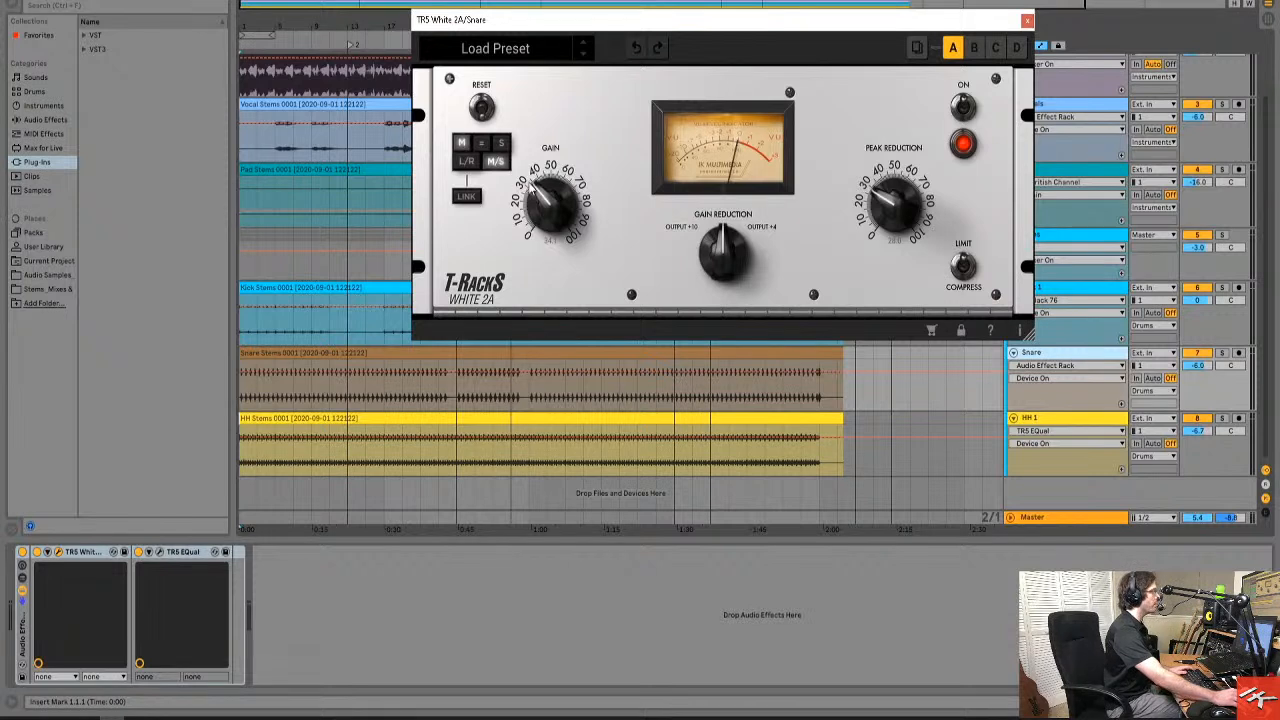
left_click(502, 143)
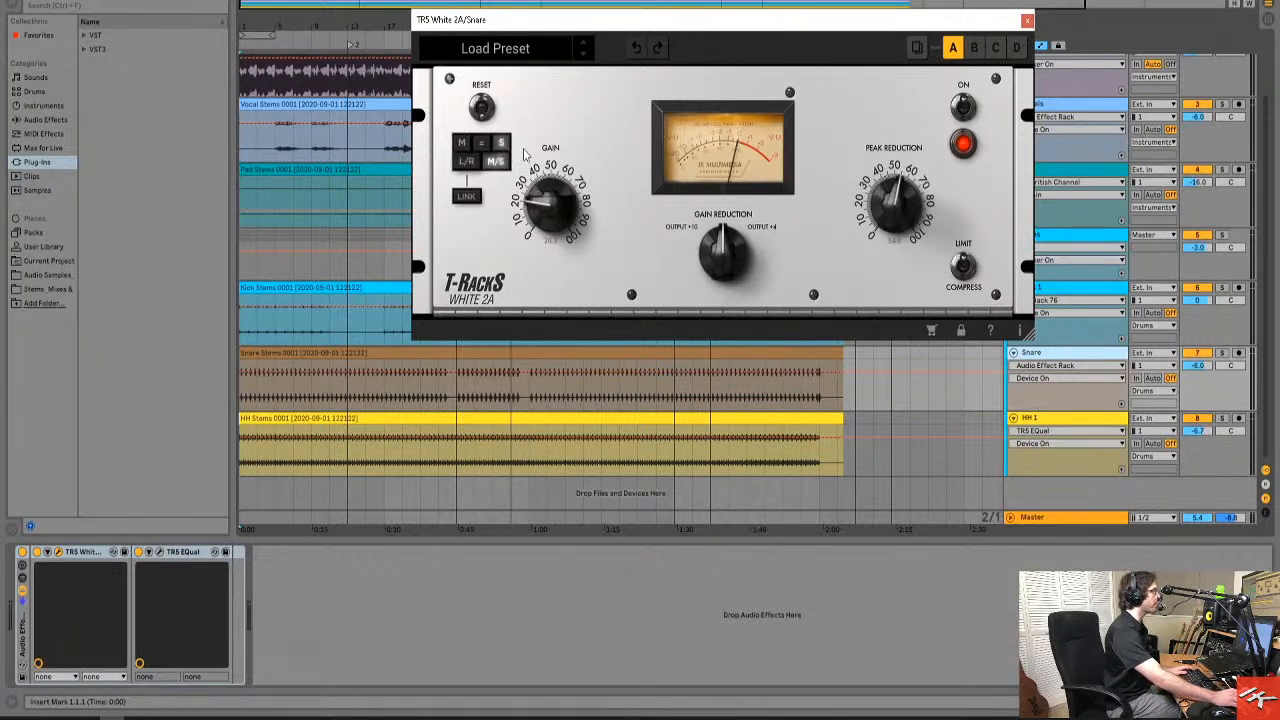
left_click(460, 145)
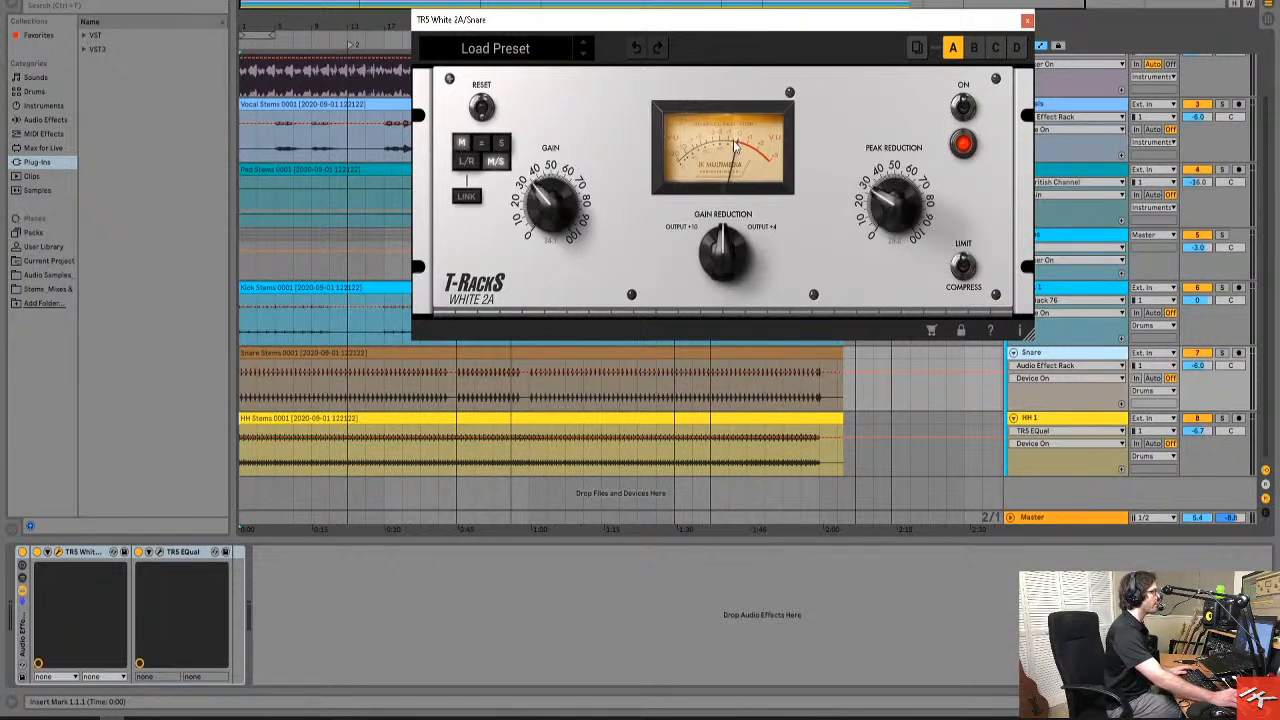
Audition the Snare track in solo with its audio effect rack on and off, then release the solo.
left_click(1221, 353)
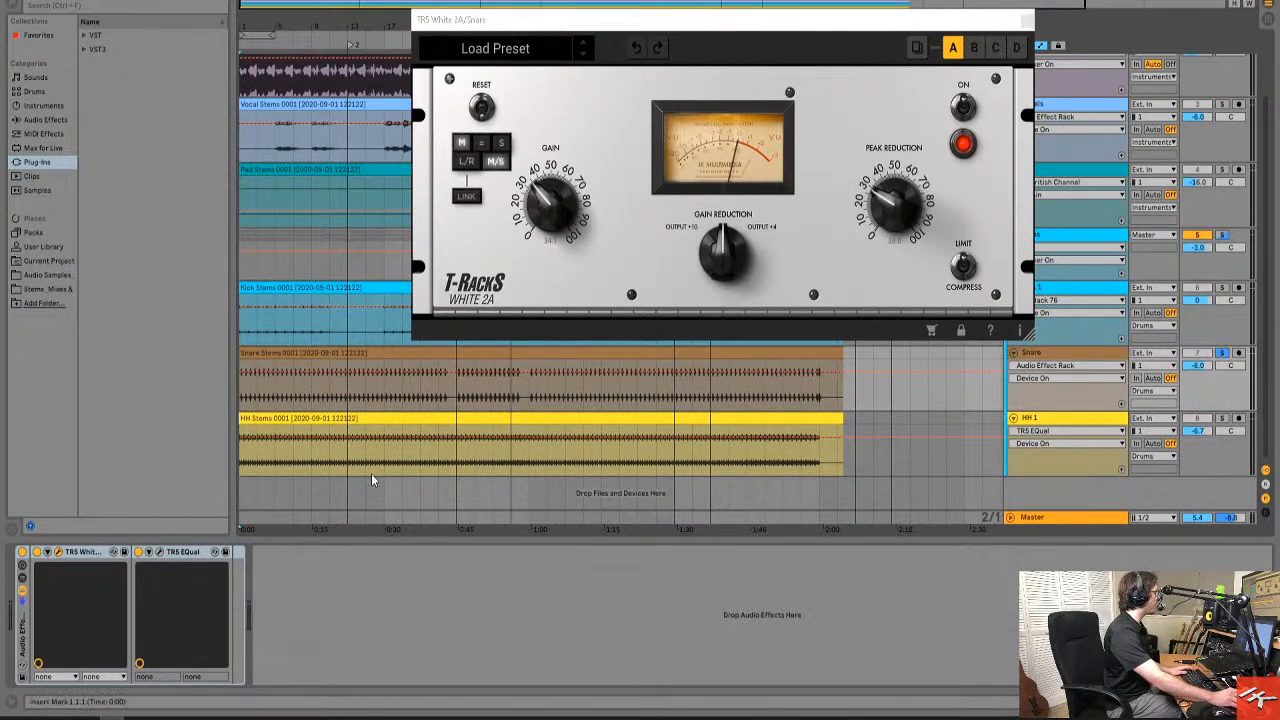
left_click(22, 552)
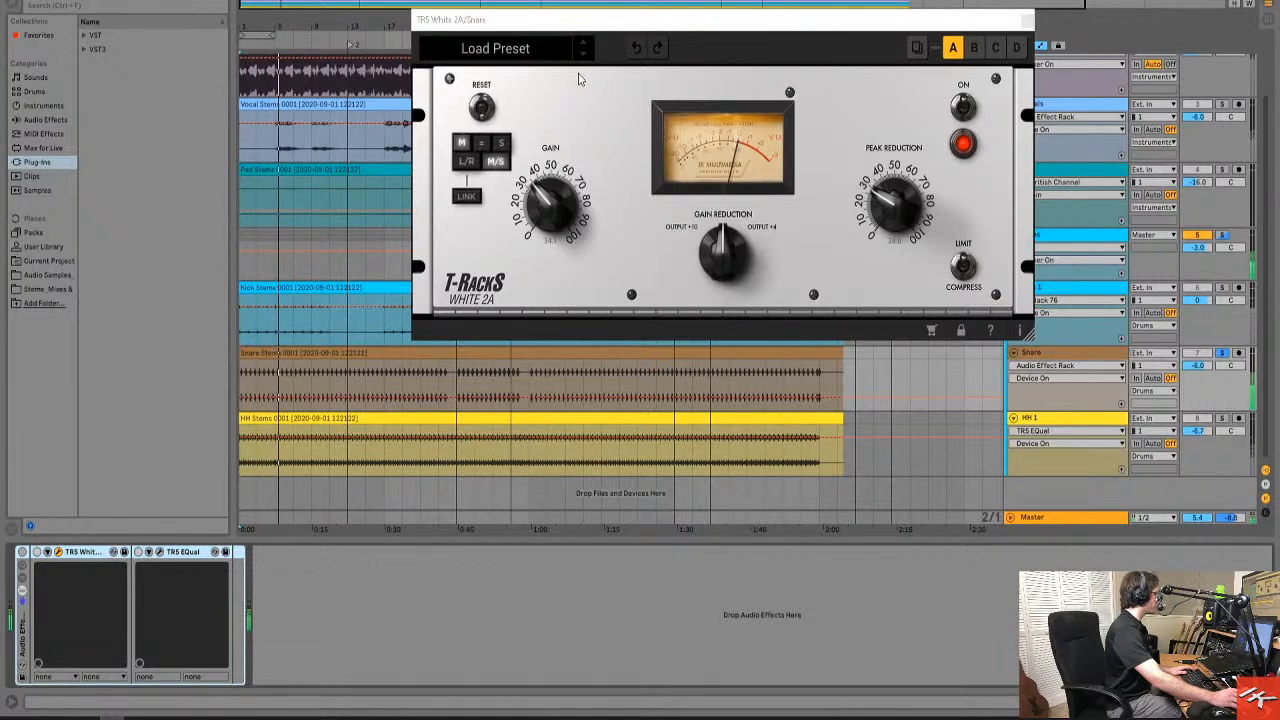
left_click(23, 552)
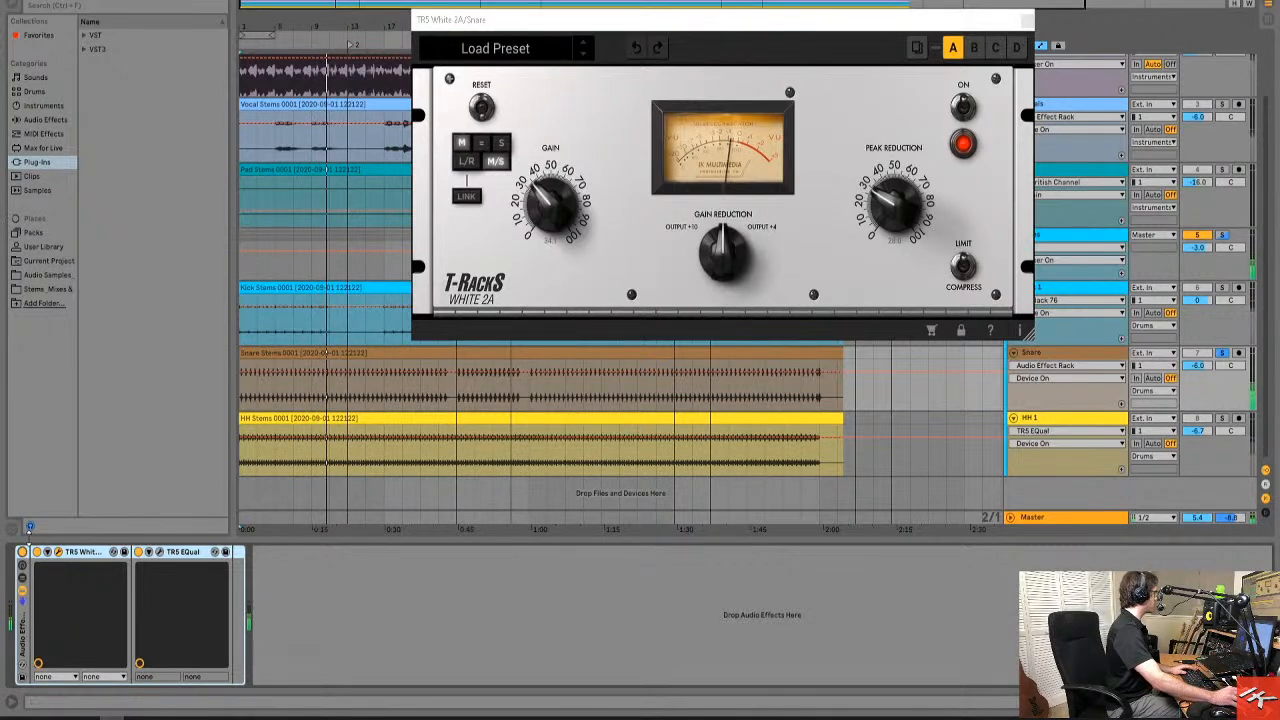
left_click(22, 552)
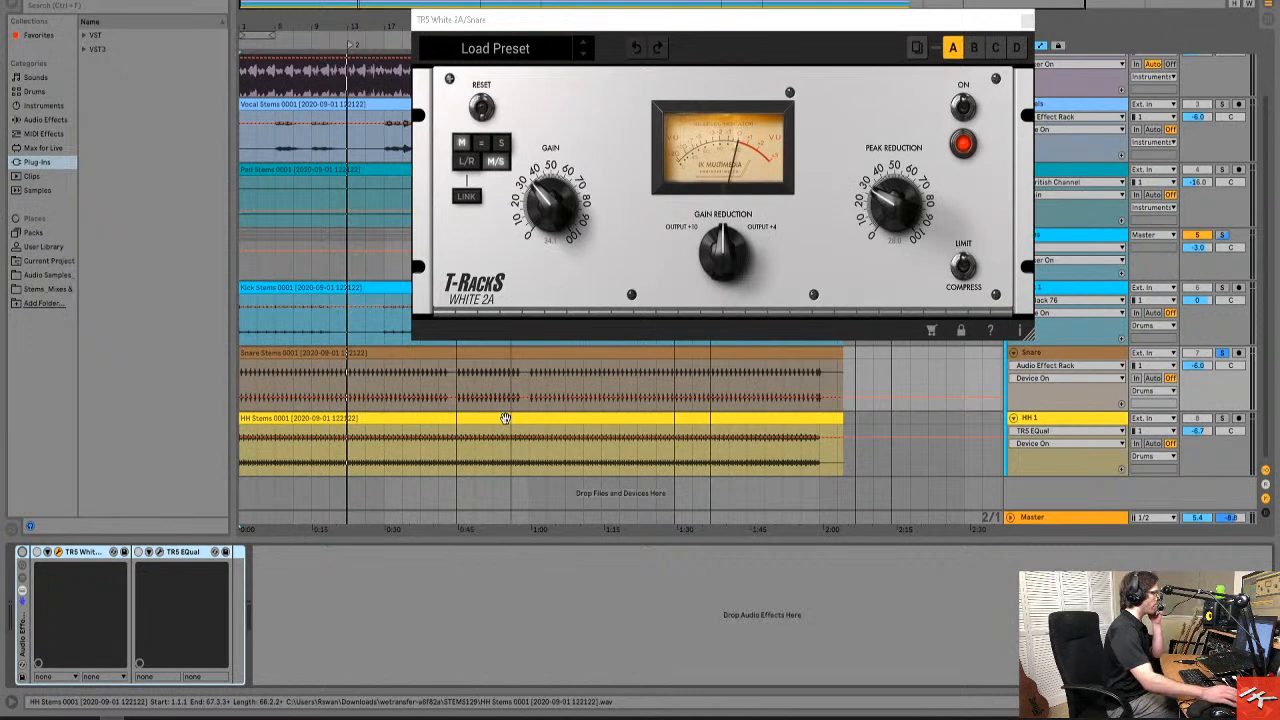
left_click(1221, 355)
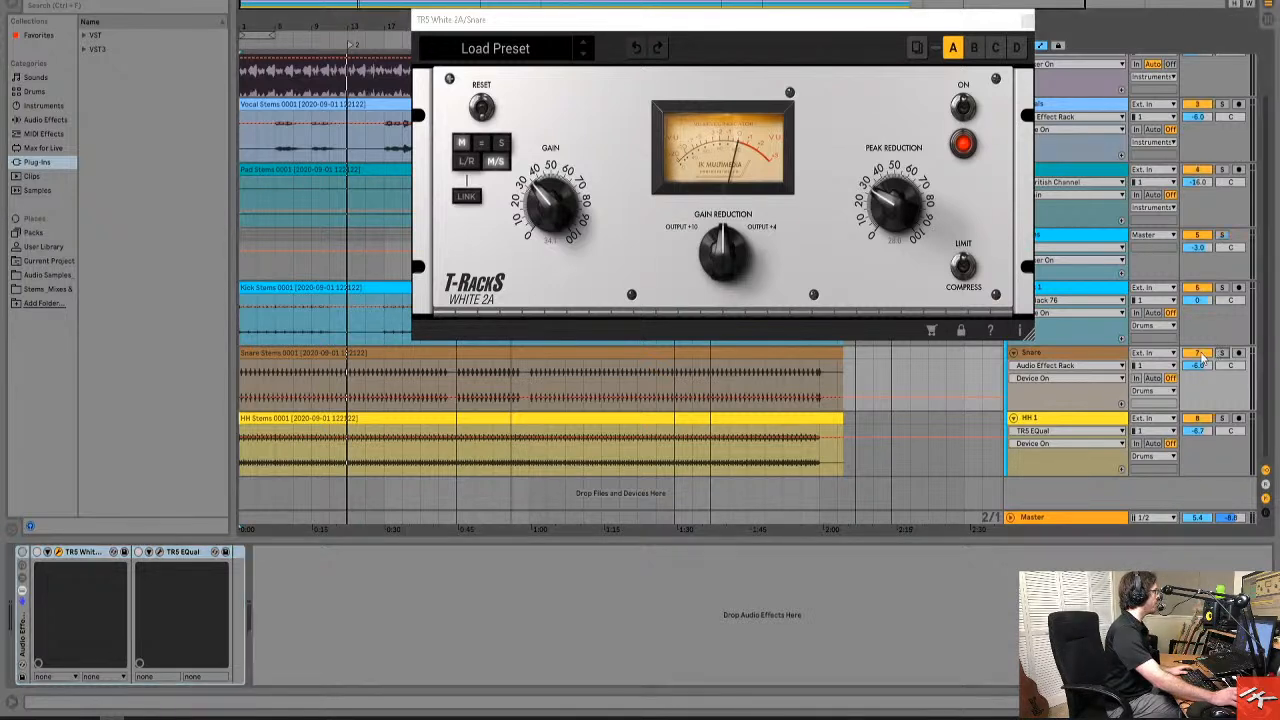
Play the full mix while toggling the Snare's audio effect rack, leave the rack on, and close the White 2A window.
left_click(284, 355)
left_click(22, 627)
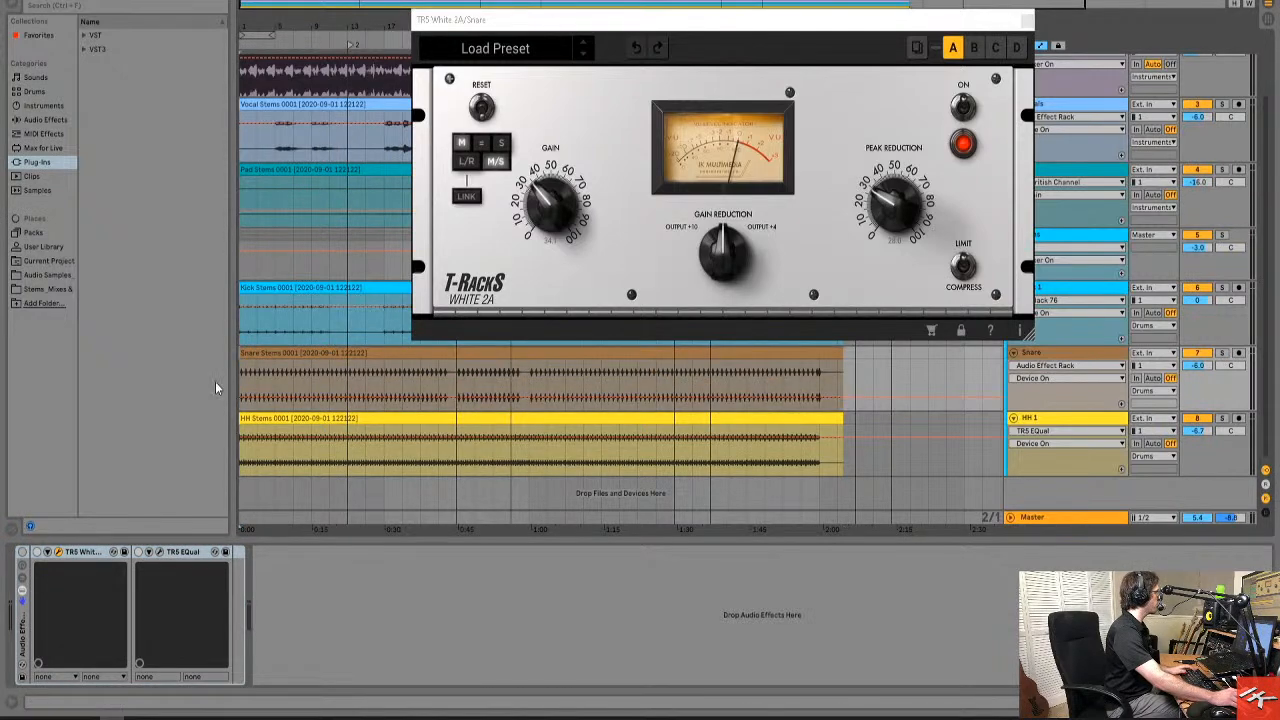
key("space")
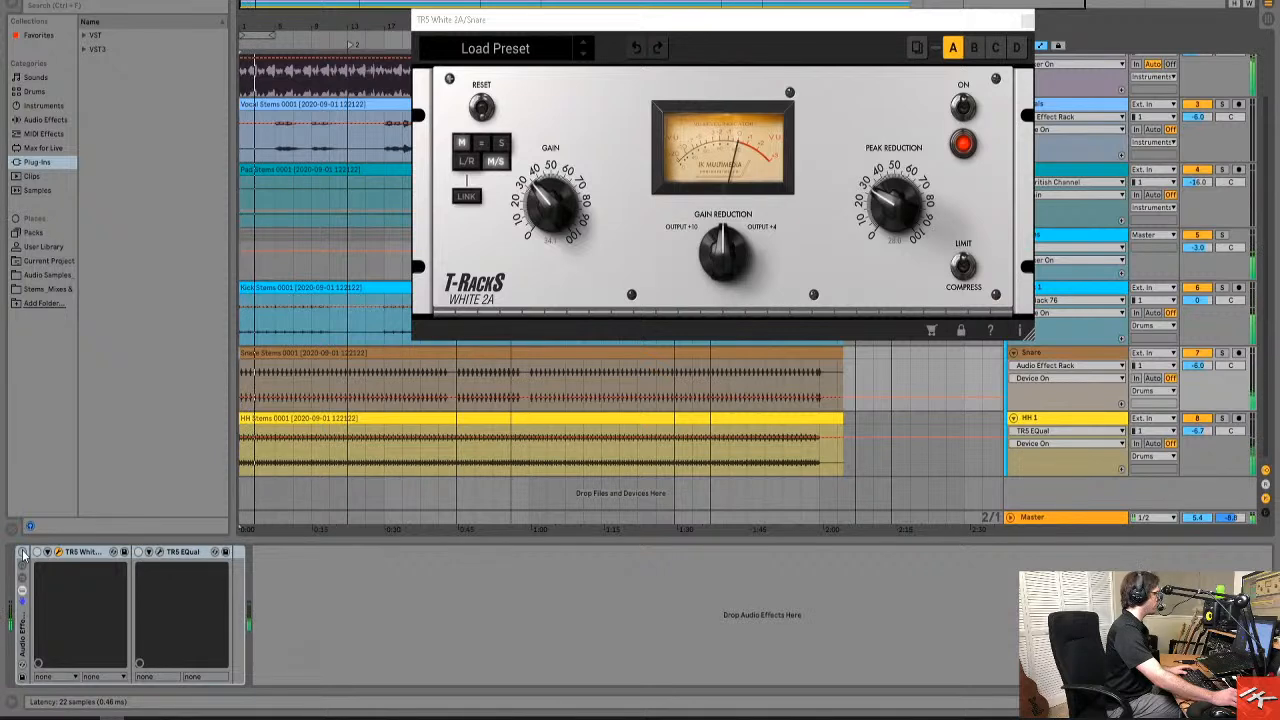
left_click(23, 553)
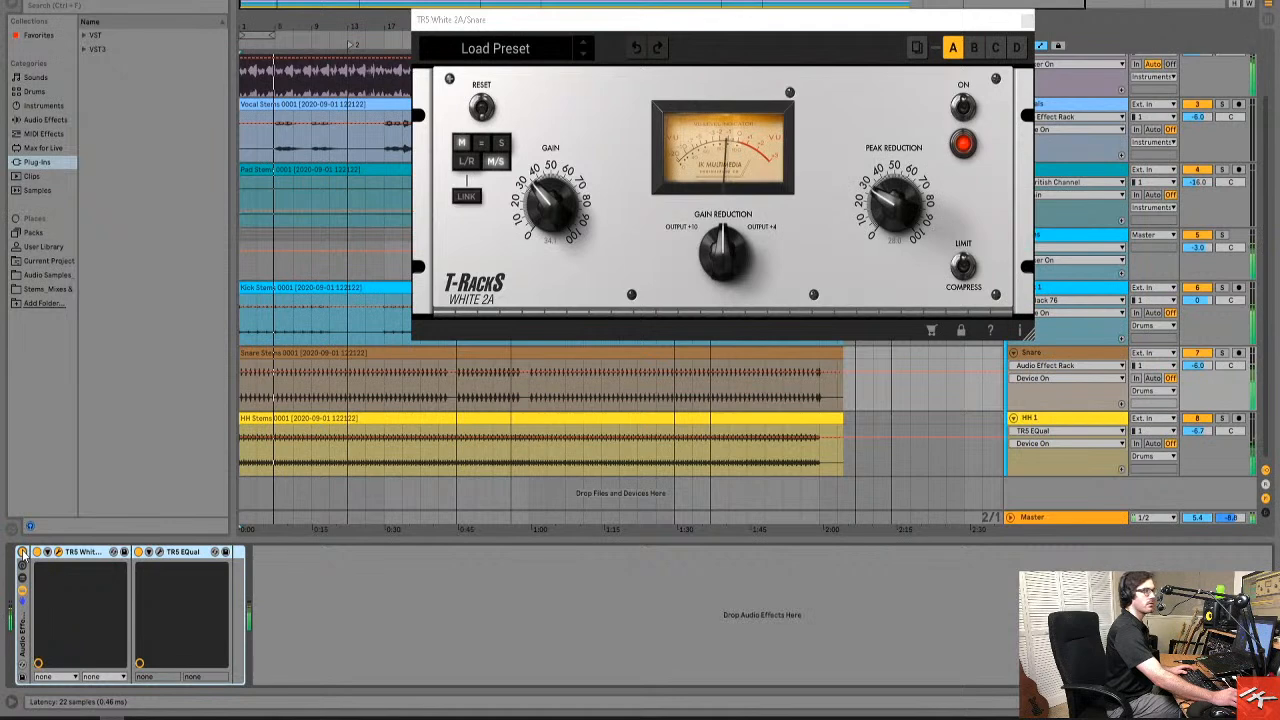
left_click(23, 553)
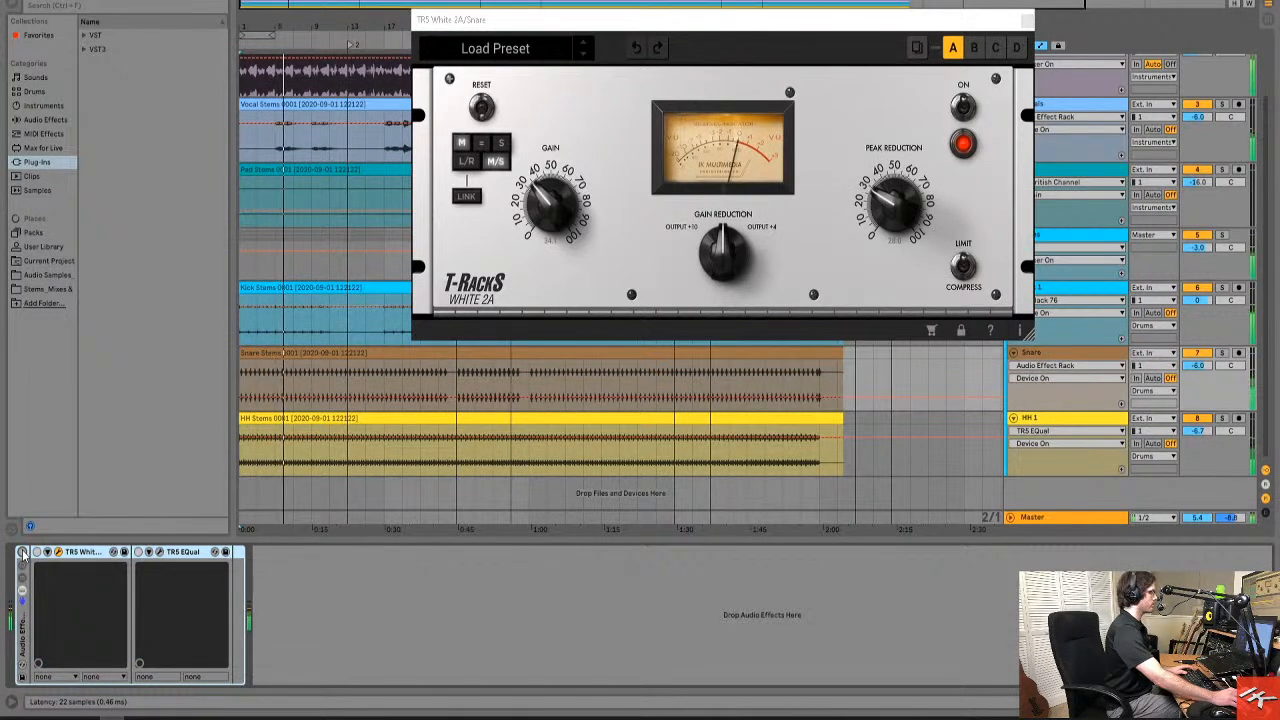
left_click(23, 553)
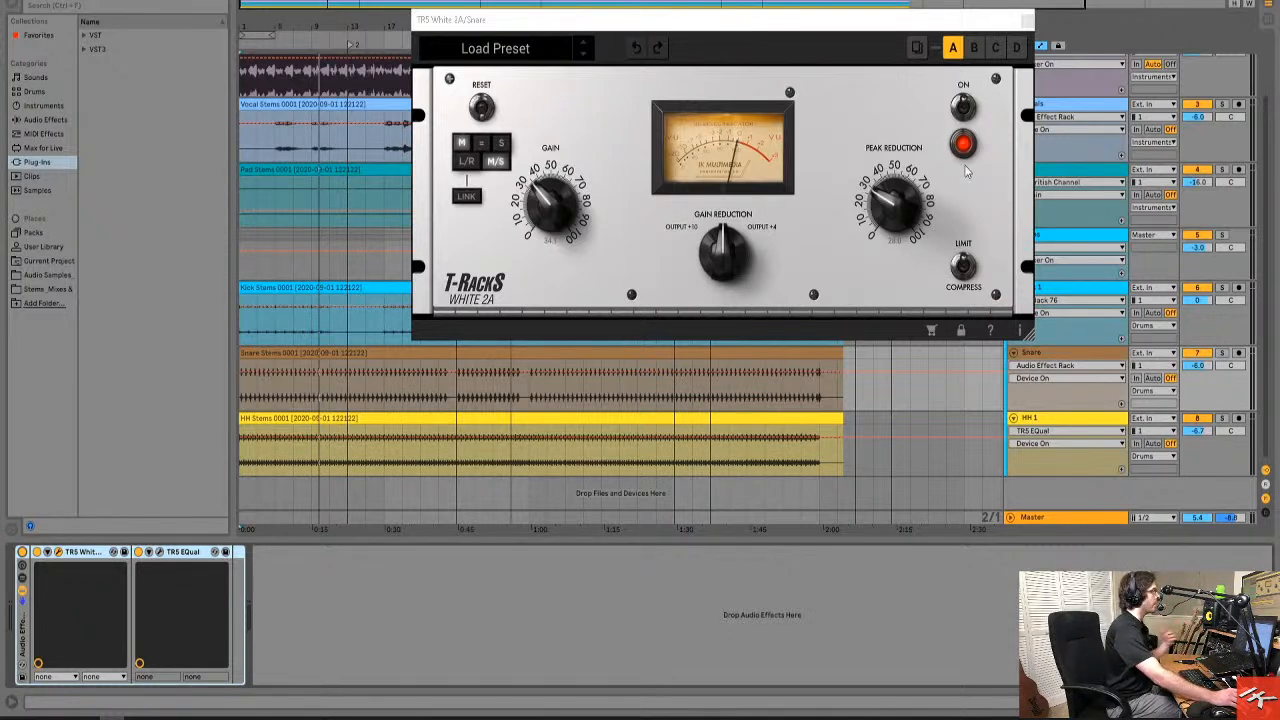
left_click(1026, 19)
Solo the Kick 1 track and open its TR5 Black 76 limiter, moving the window clear of the device chain and track controls.
left_click(1074, 290)
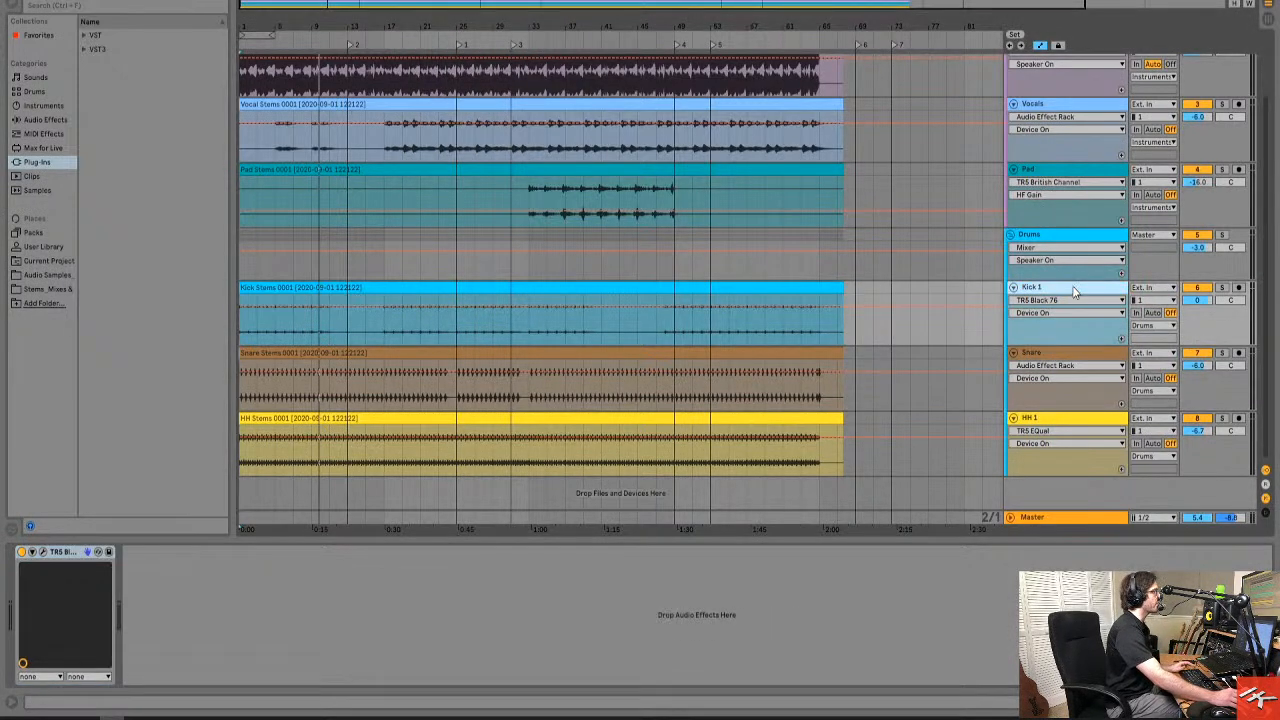
left_click(1222, 288)
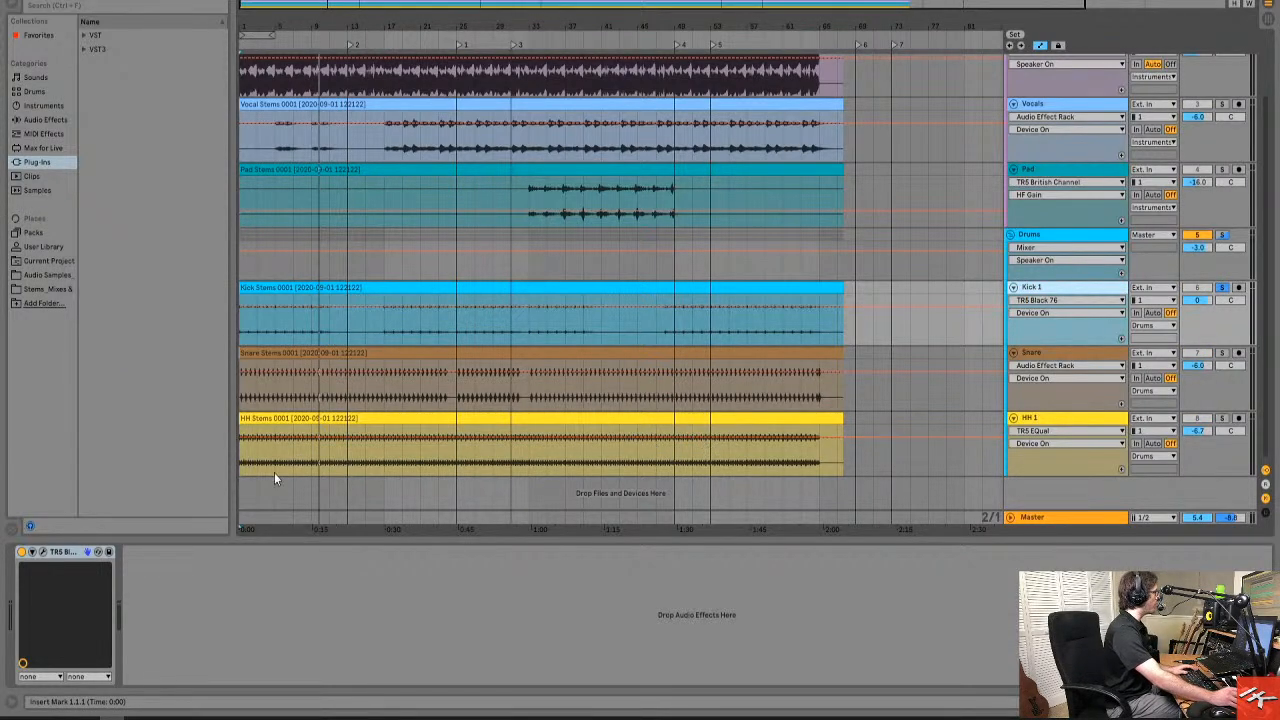
left_click(43, 552)
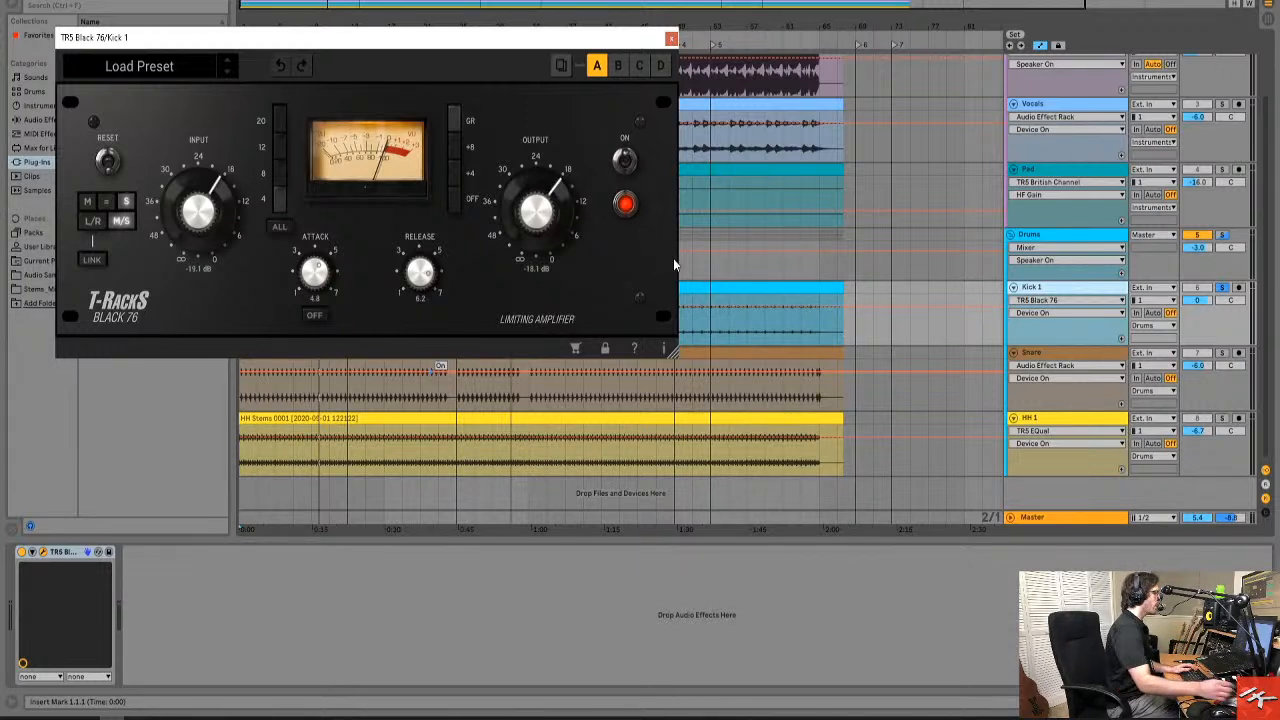
left_click_drag(609, 42, 787, 38)
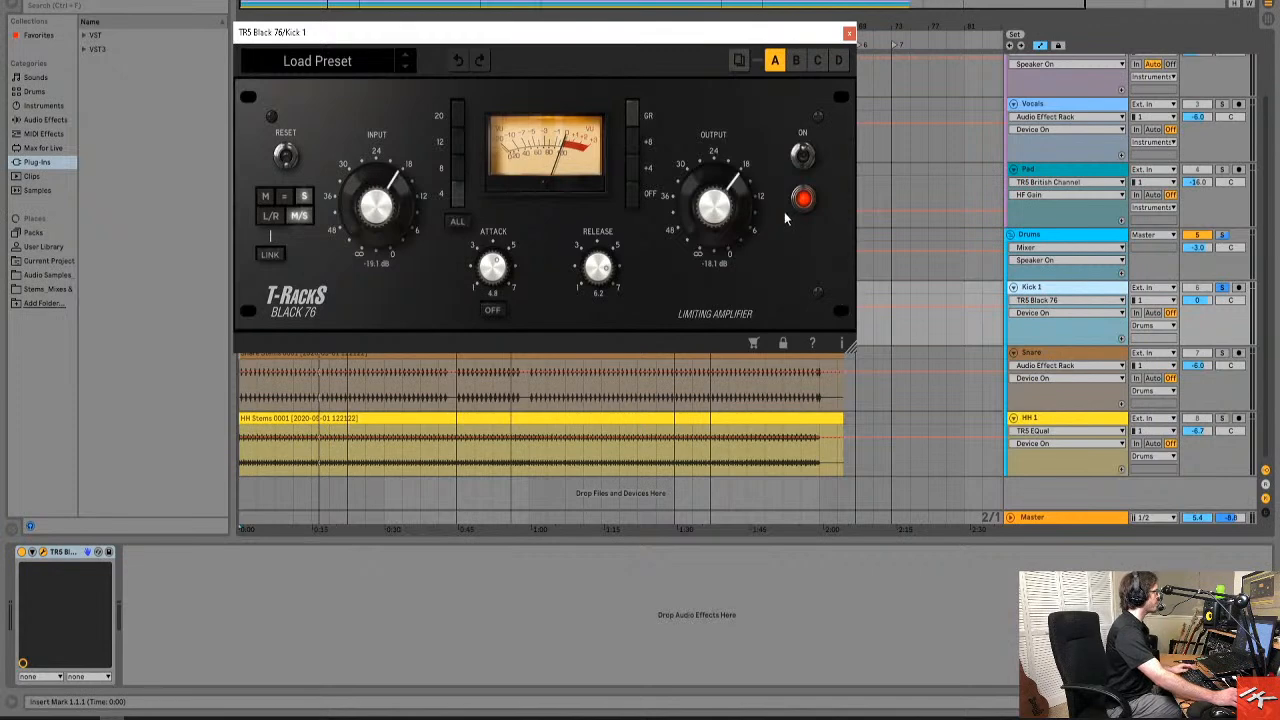
left_click_drag(715, 33, 859, 14)
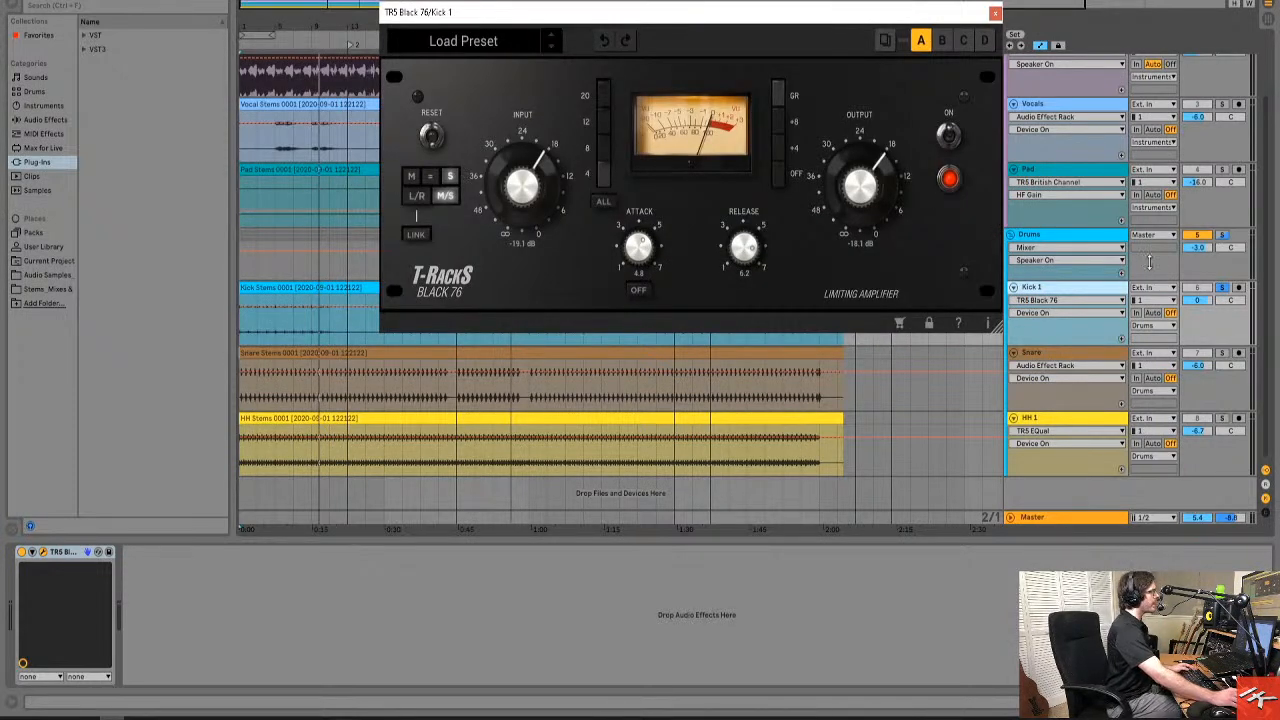
Compare the mid and side settings of the Kick 1 Black 76, ending on the mid channel.
left_click(411, 177)
left_click(455, 178)
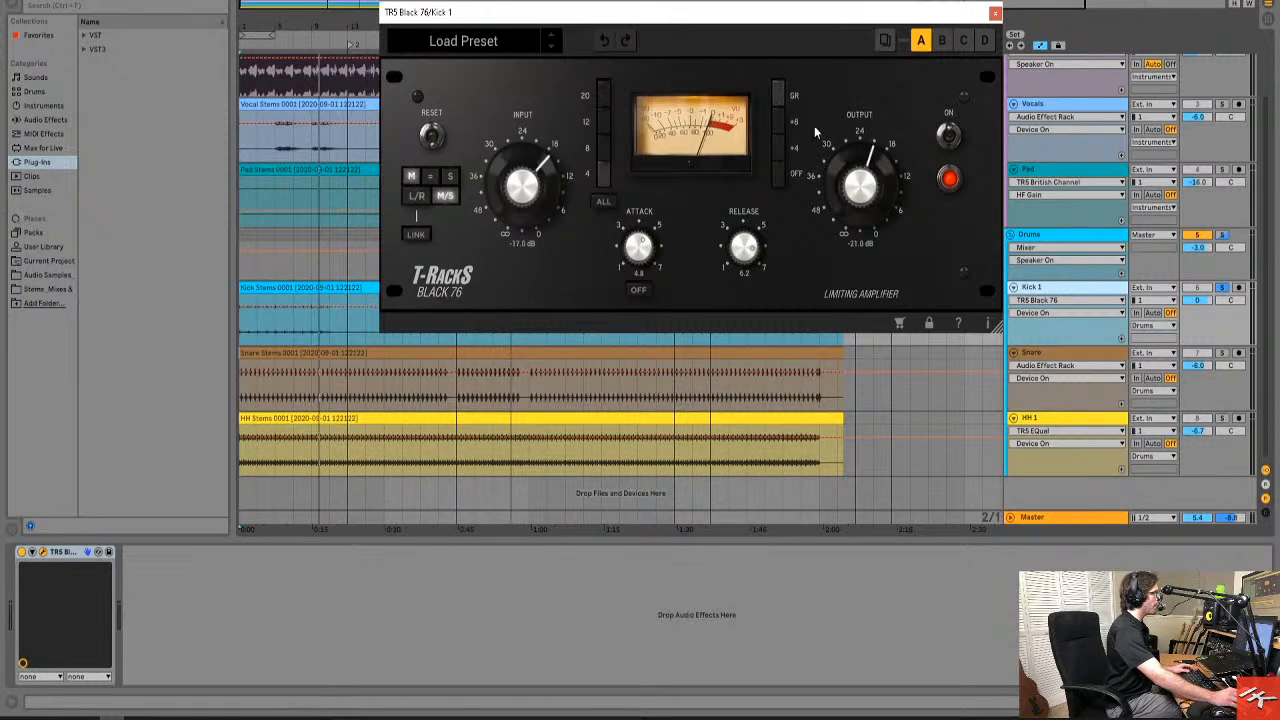
left_click(451, 177)
left_click(413, 178)
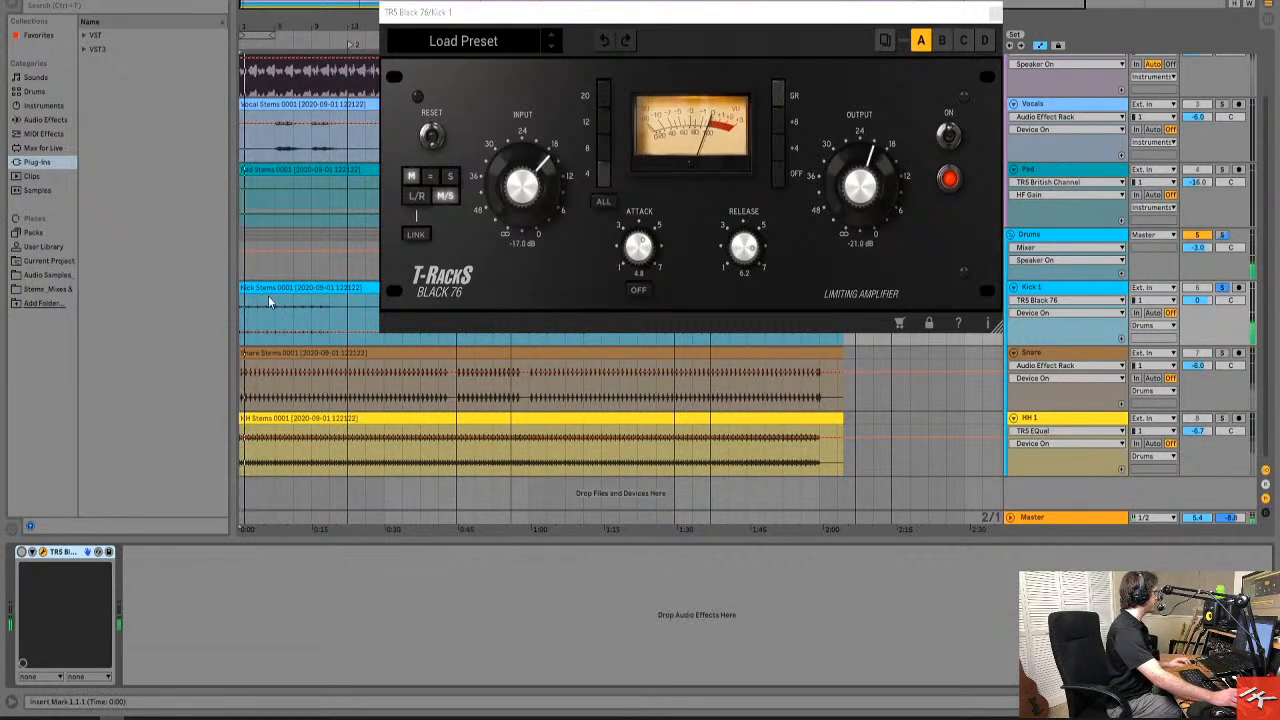
Audition the soloed Kick 1 track with the Black 76 limiter on and off, leave it on, and release the solo.
left_click(22, 552)
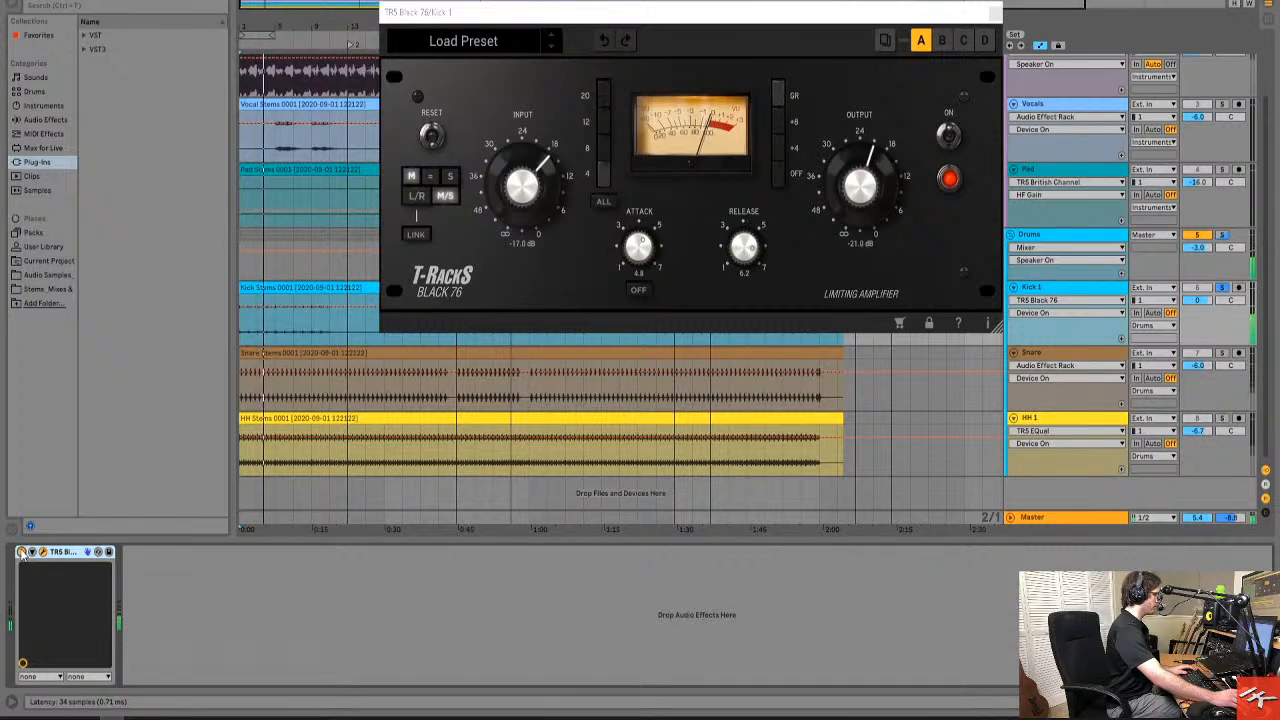
left_click(22, 552)
left_click(22, 552)
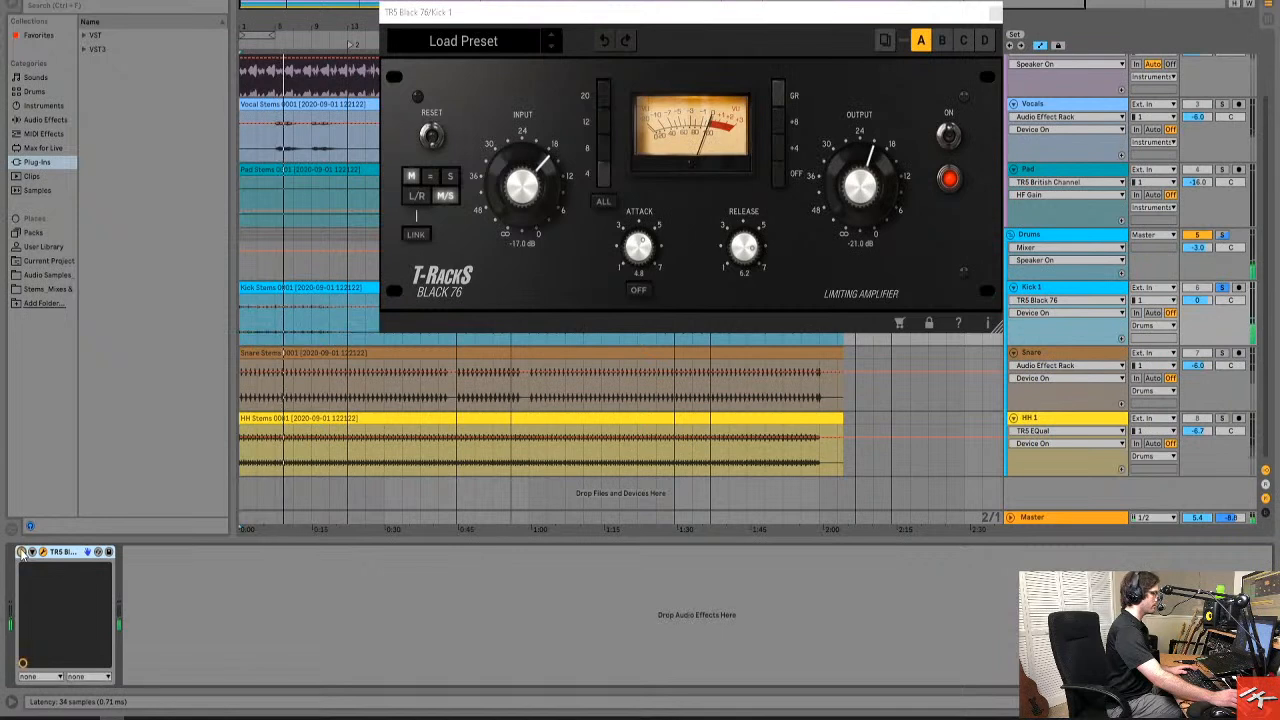
left_click(22, 552)
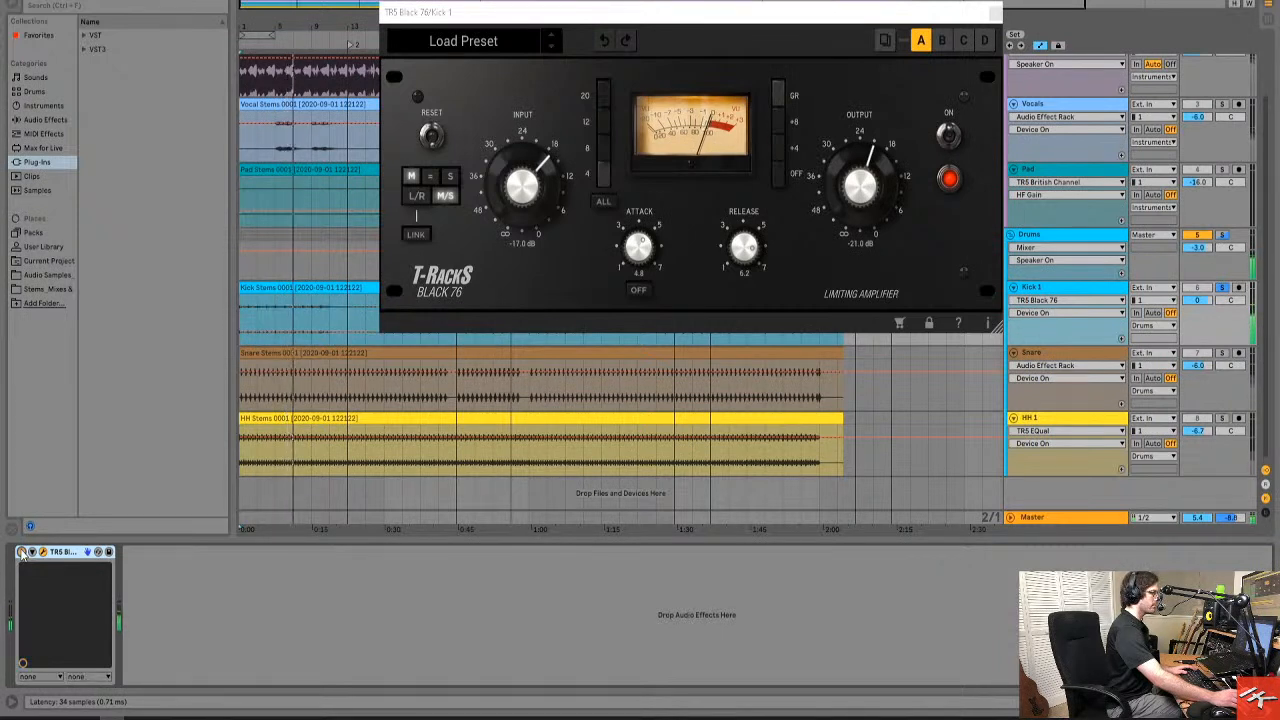
left_click(22, 552)
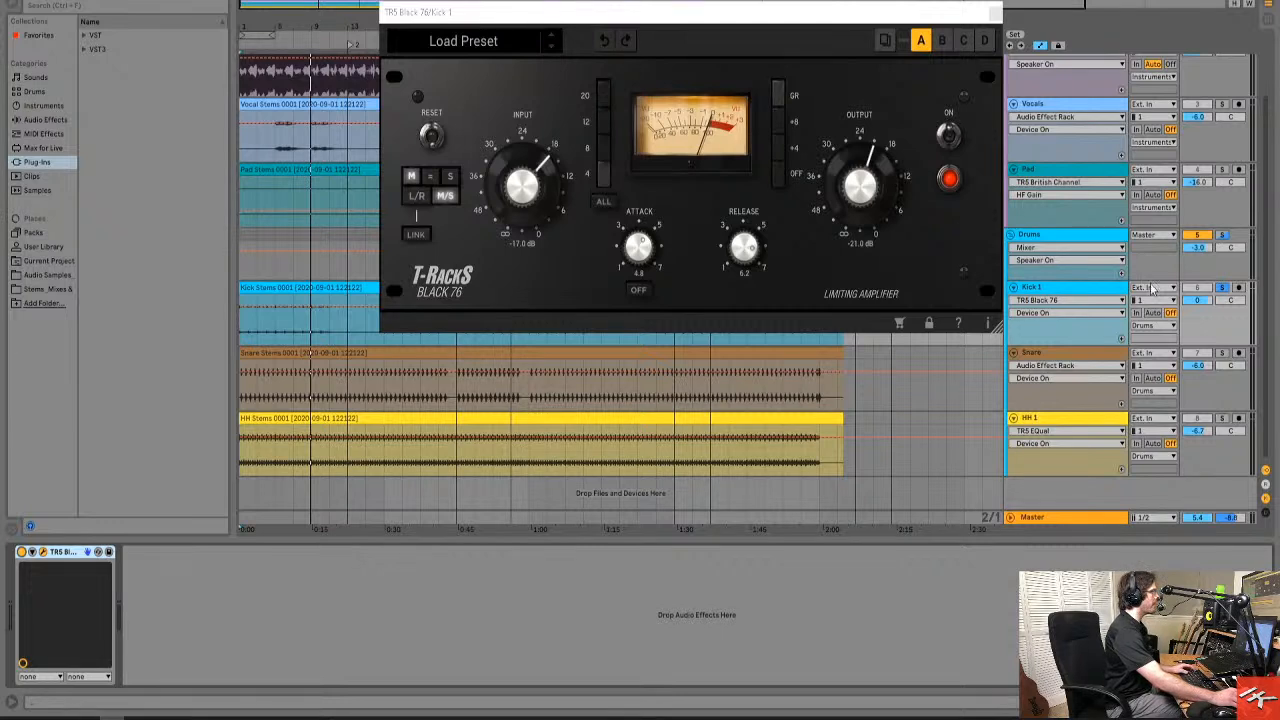
left_click(1221, 288)
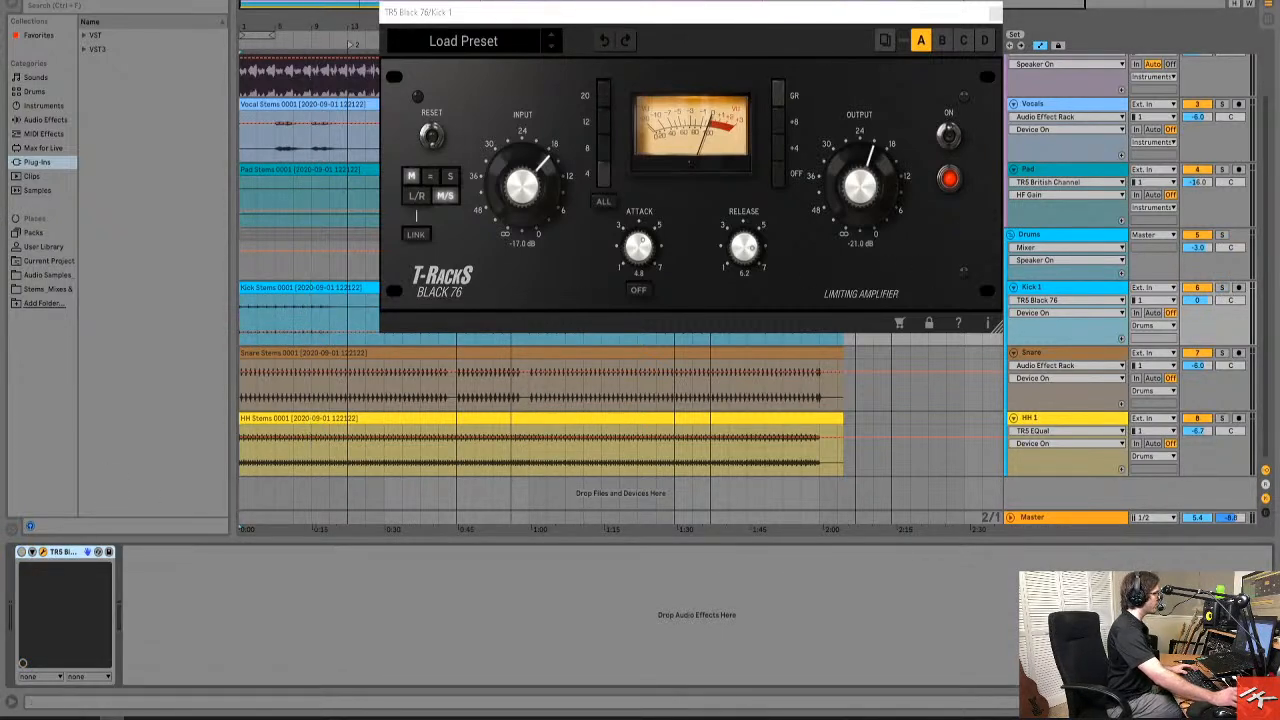
Play the full mix while toggling Kick 1's Black 76, leave the limiter on, and close its window.
key("space")
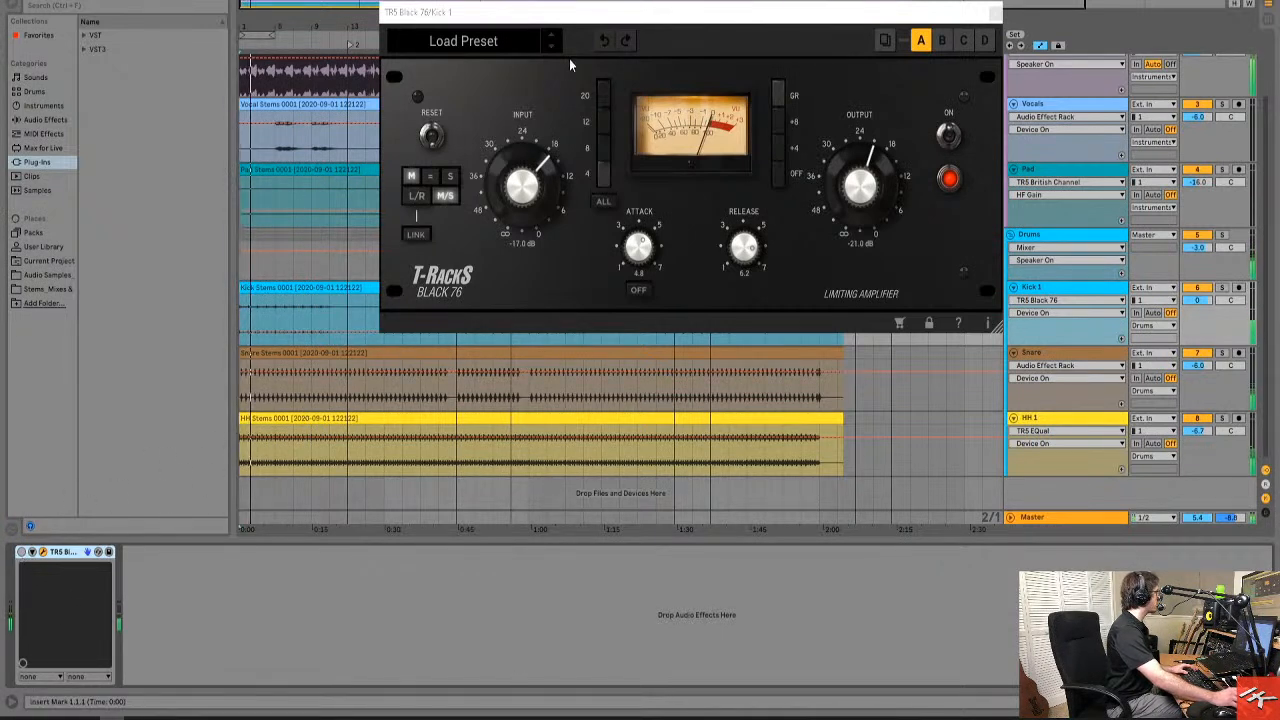
left_click_drag(531, 14, 791, 2)
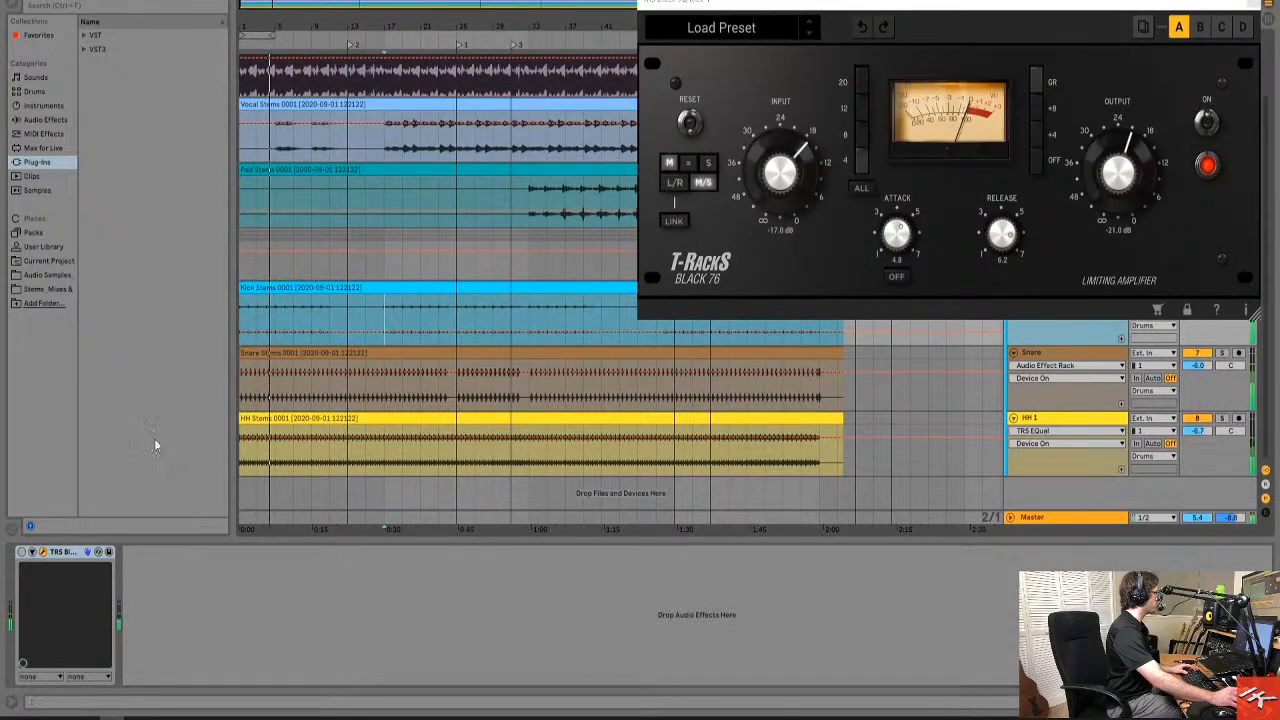
left_click(22, 552)
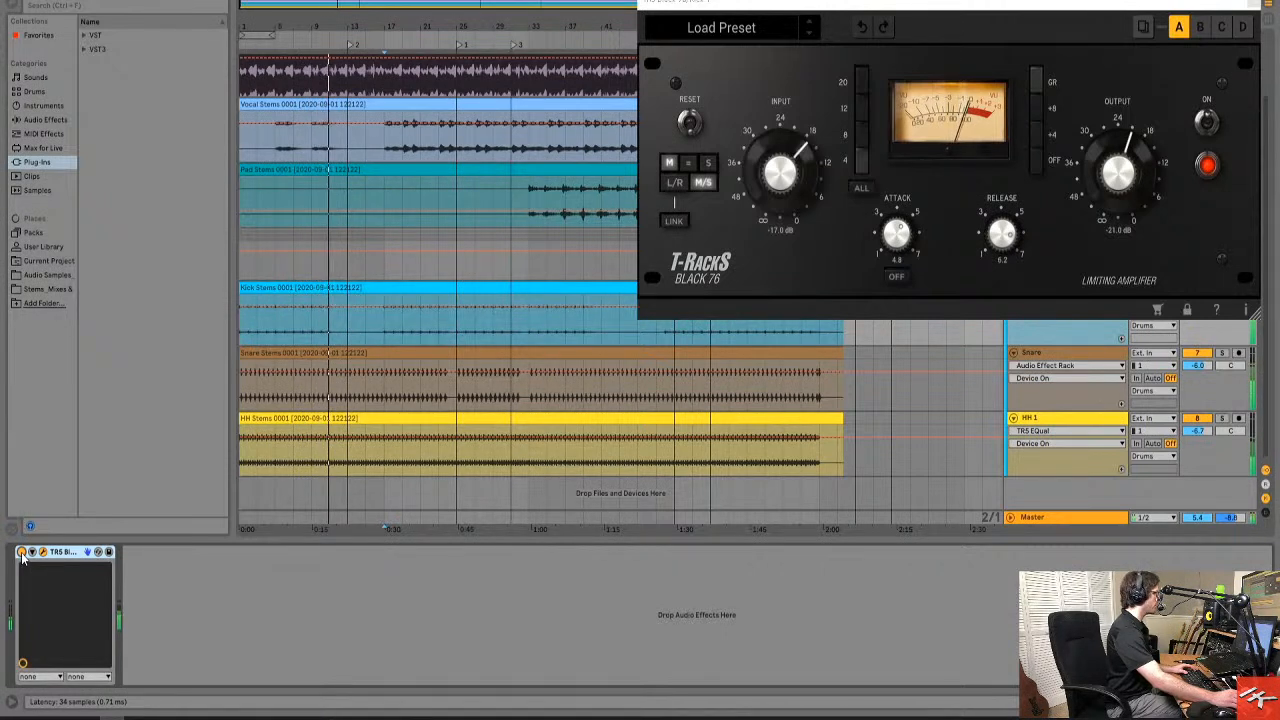
left_click(22, 552)
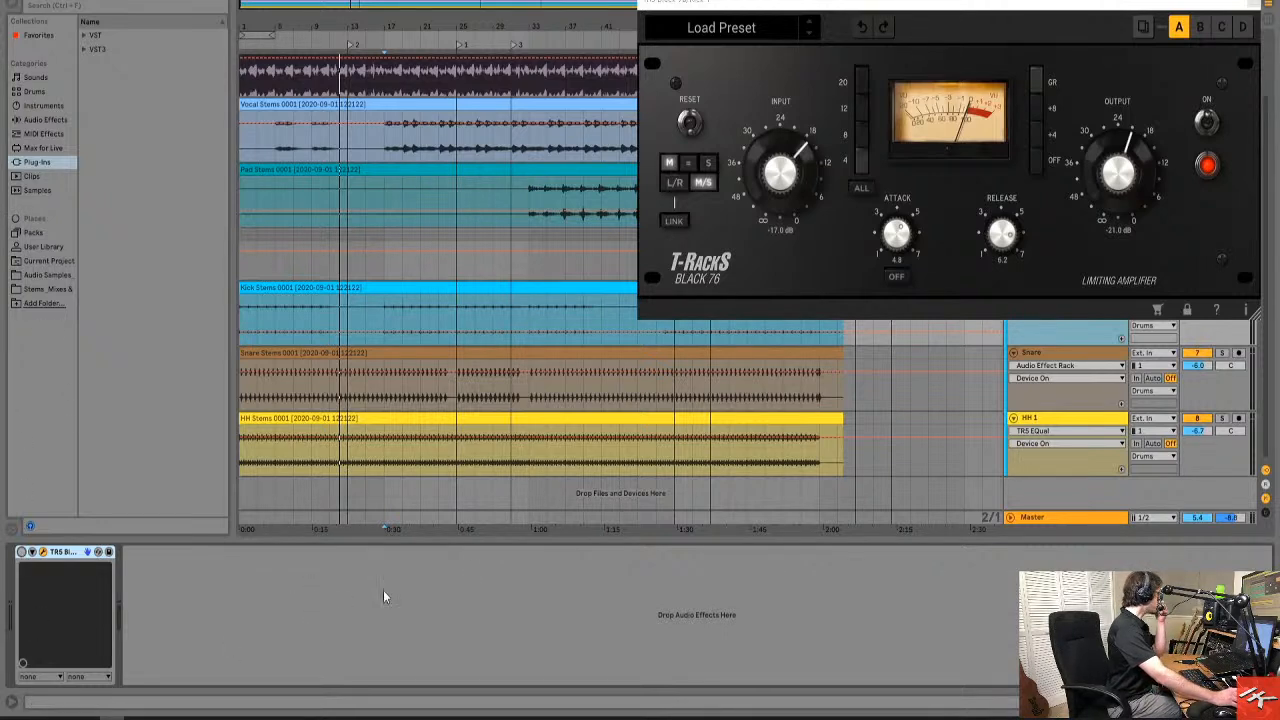
left_click(22, 552)
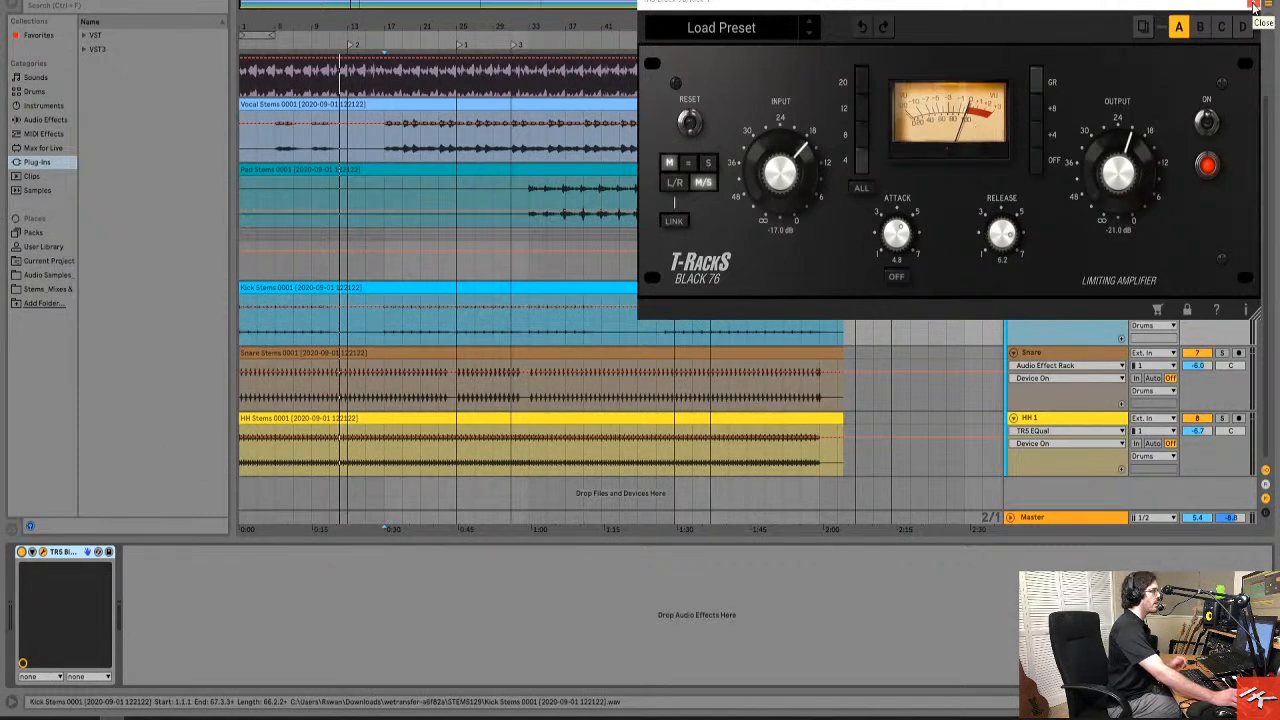
left_click(1256, 7)
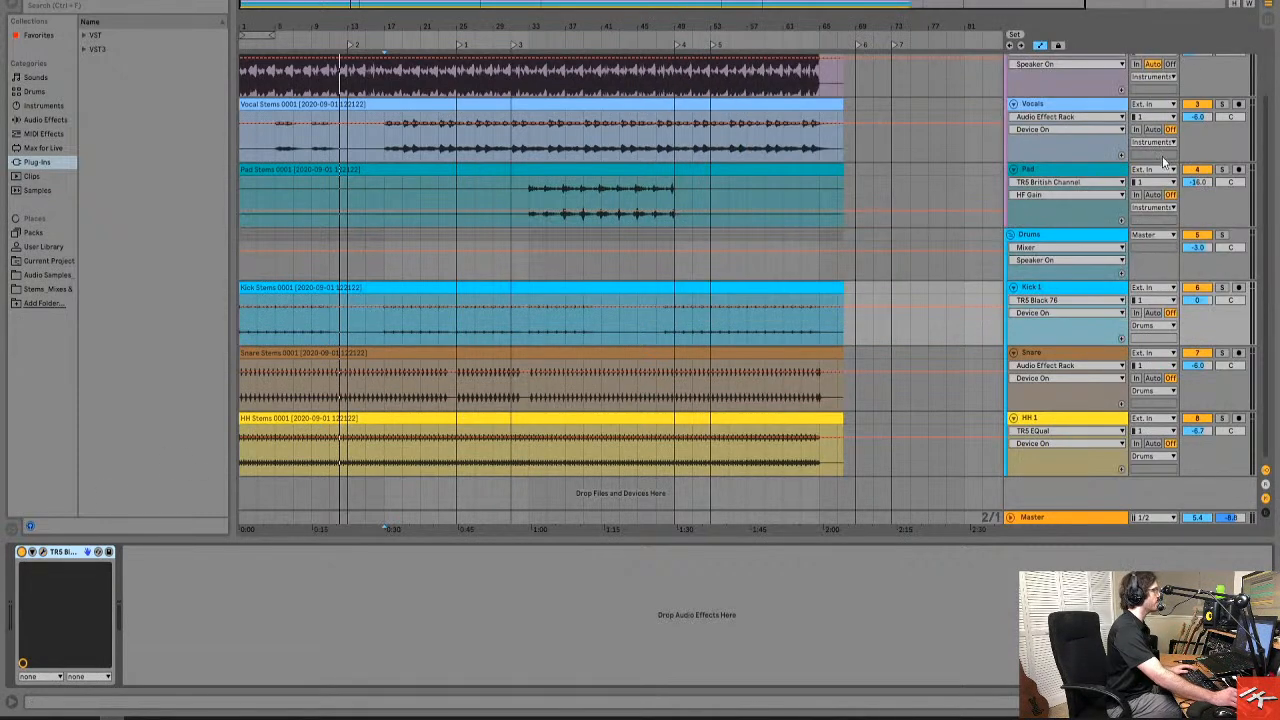
Solo the Drums group and play it from the start of the song.
left_click(1066, 237)
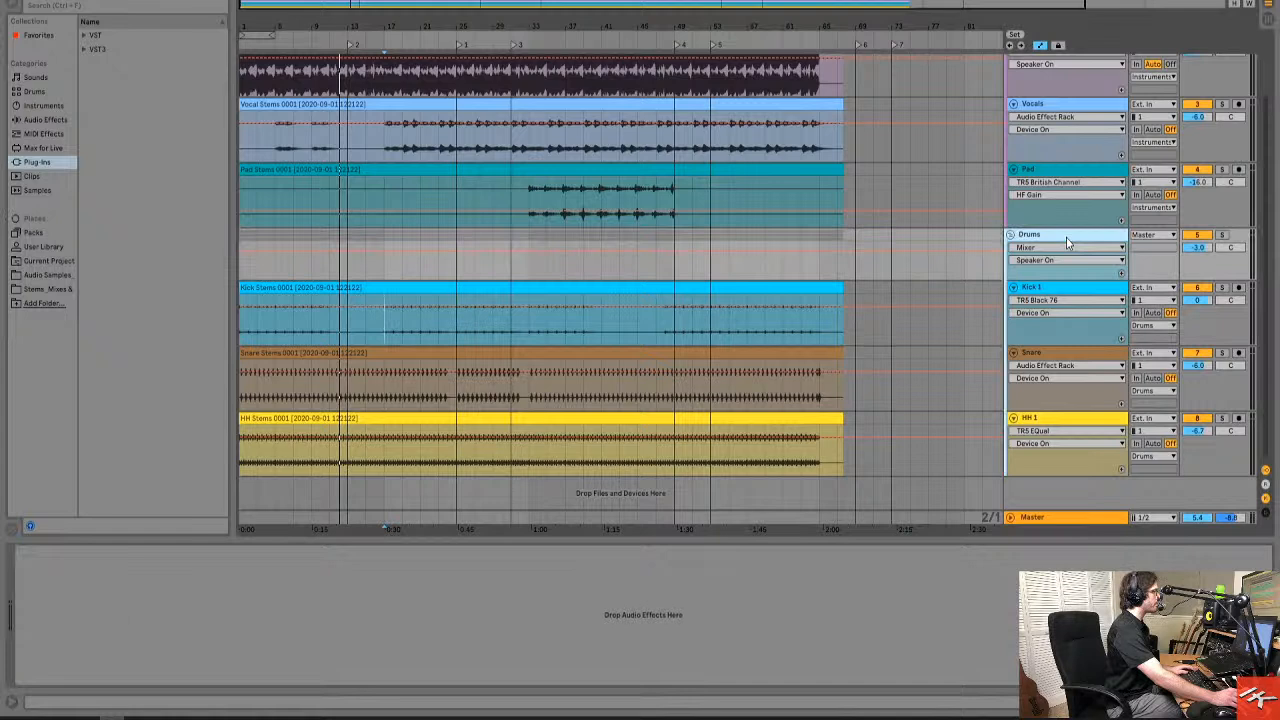
left_click(1221, 234)
left_click(303, 288)
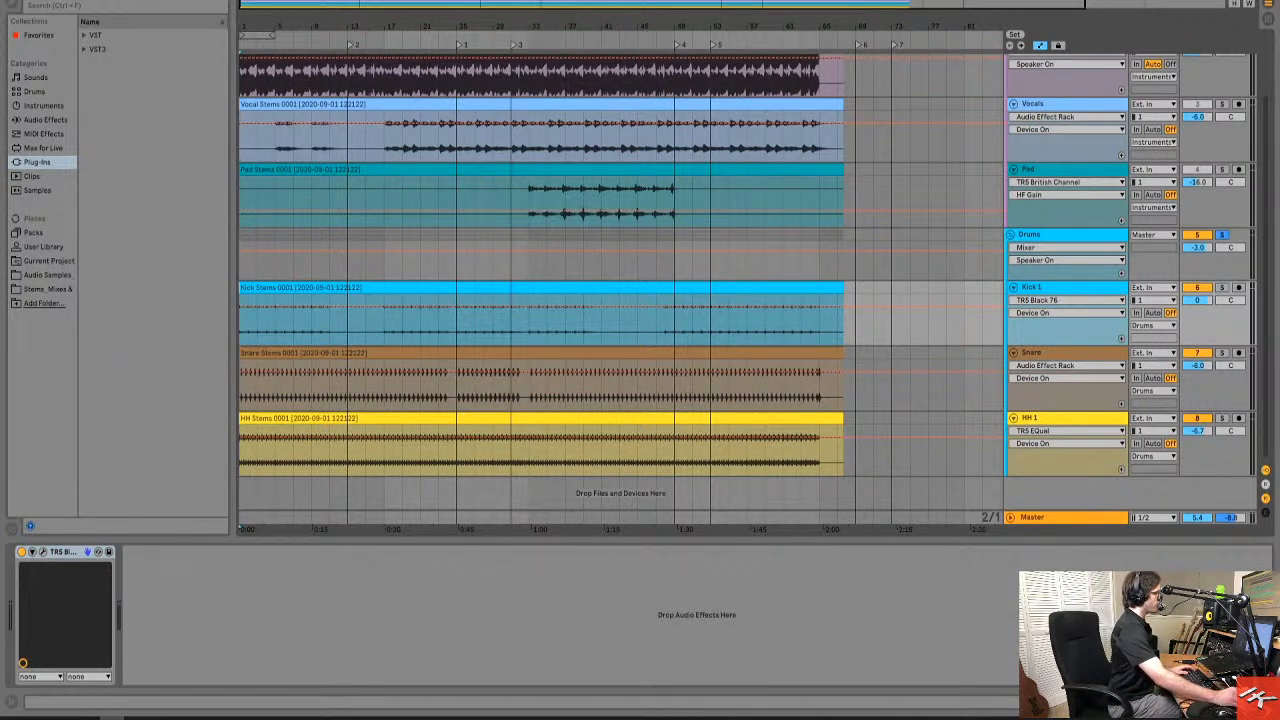
key("space")
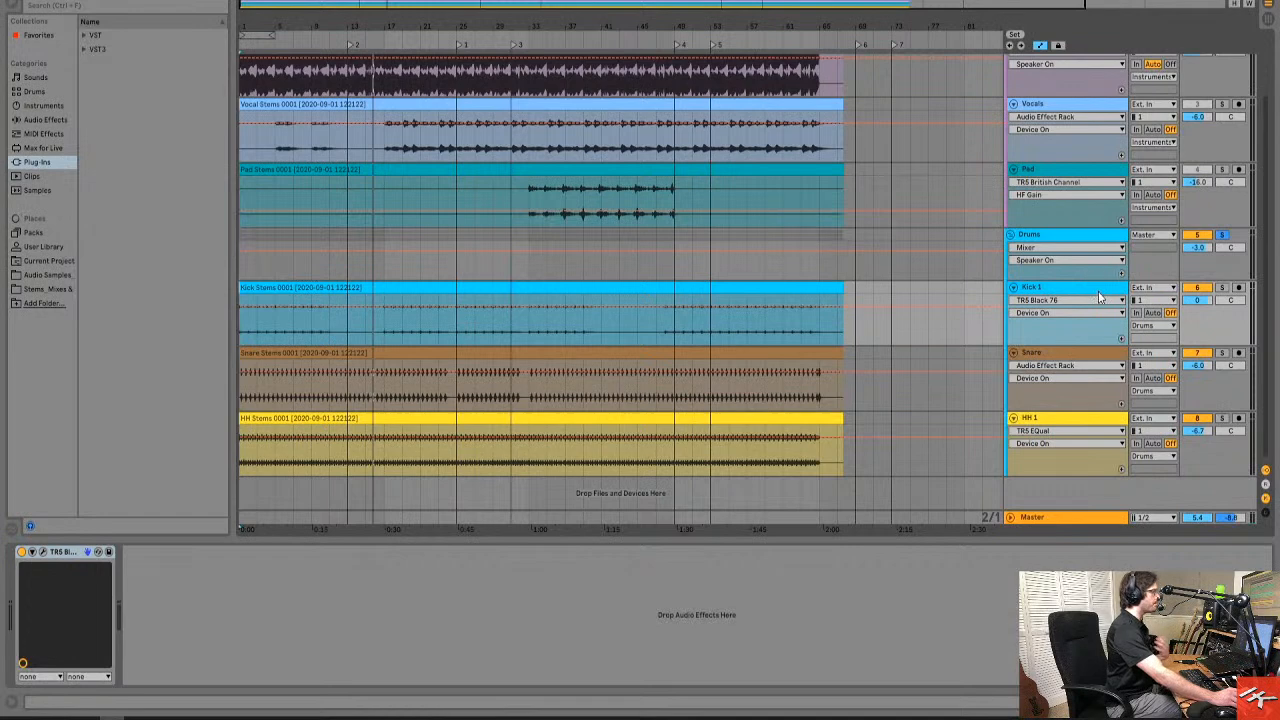
Open the TR5 EQual in the Snare track's effect rack and show its mid-channel curve.
left_click(1064, 237)
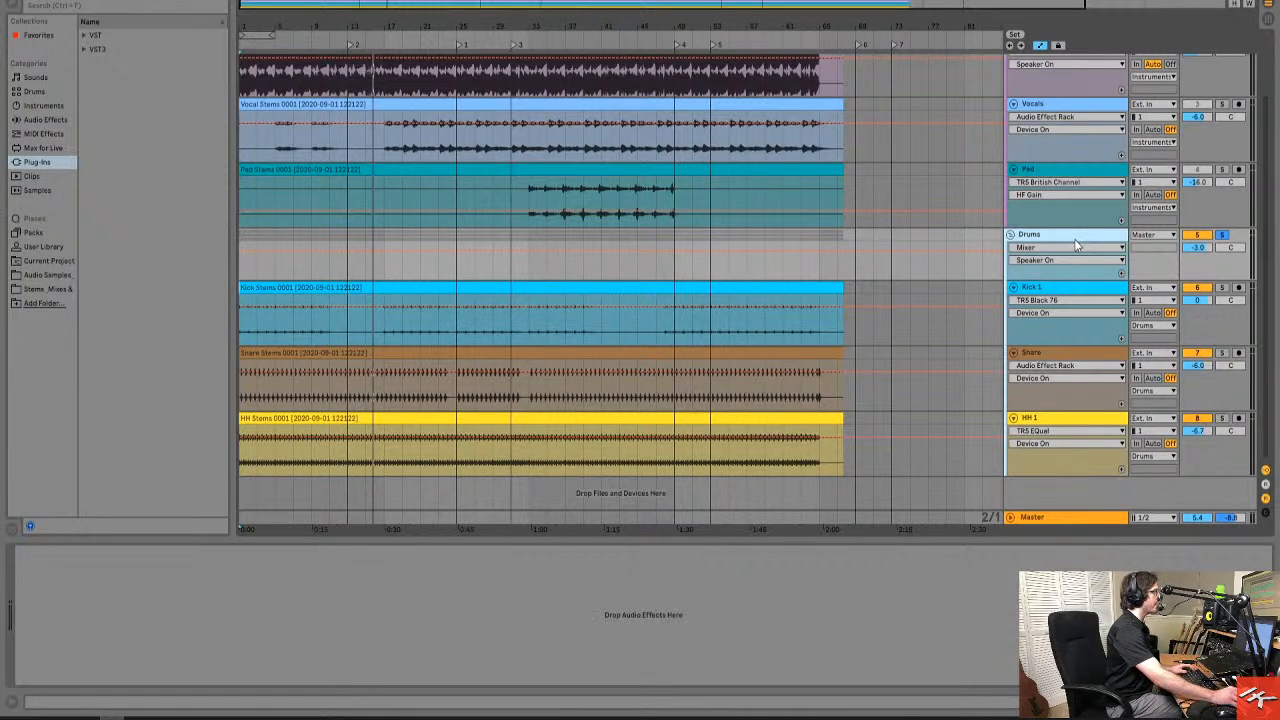
left_click(1092, 290)
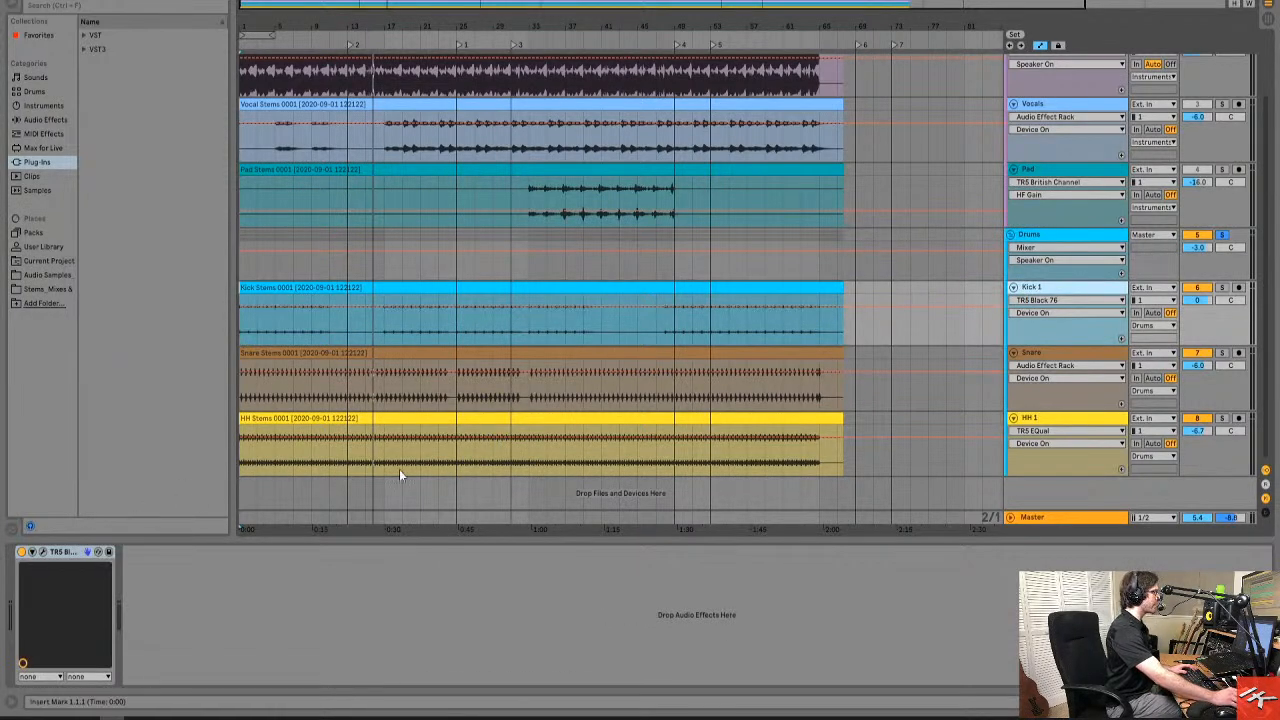
left_click(1088, 354)
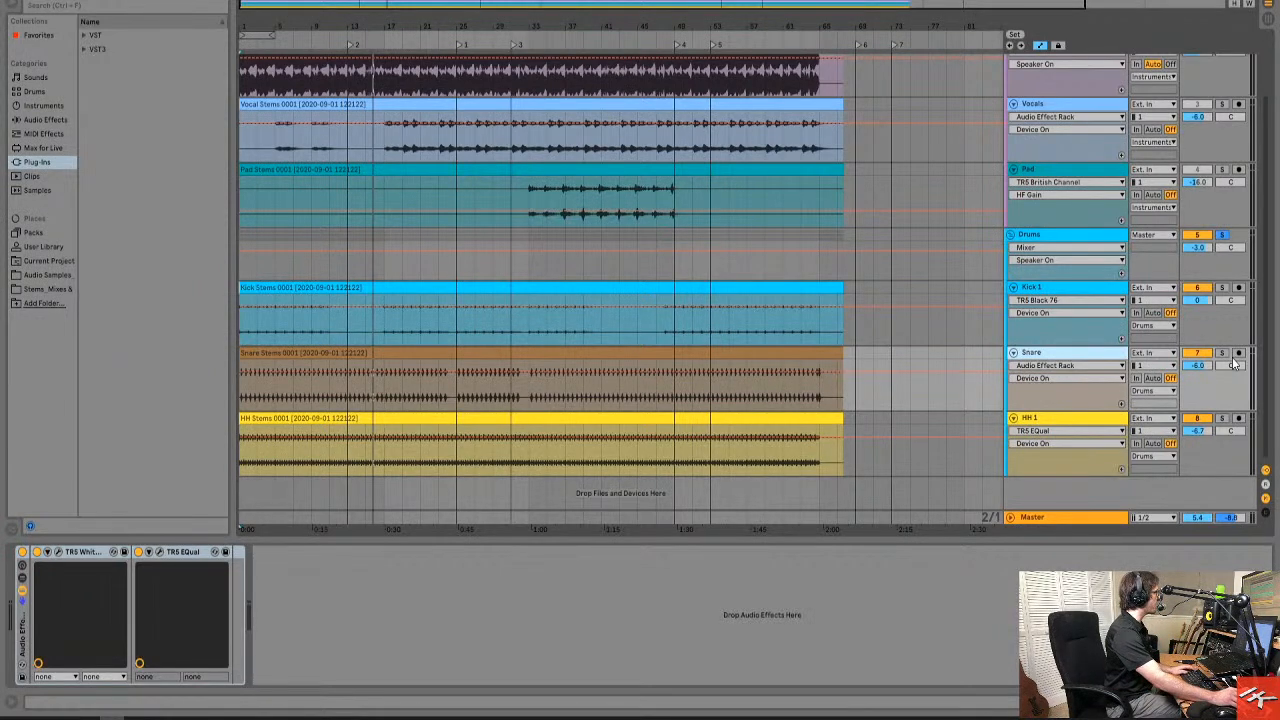
left_click(157, 552)
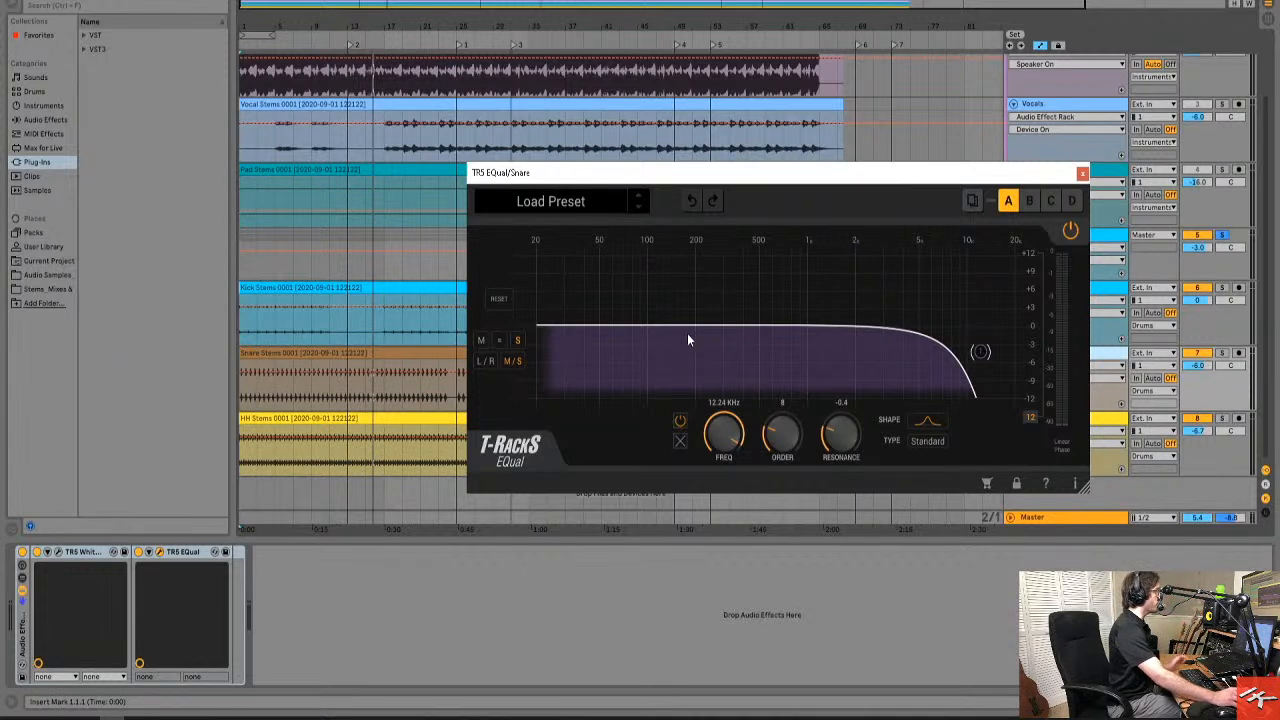
left_click(481, 342)
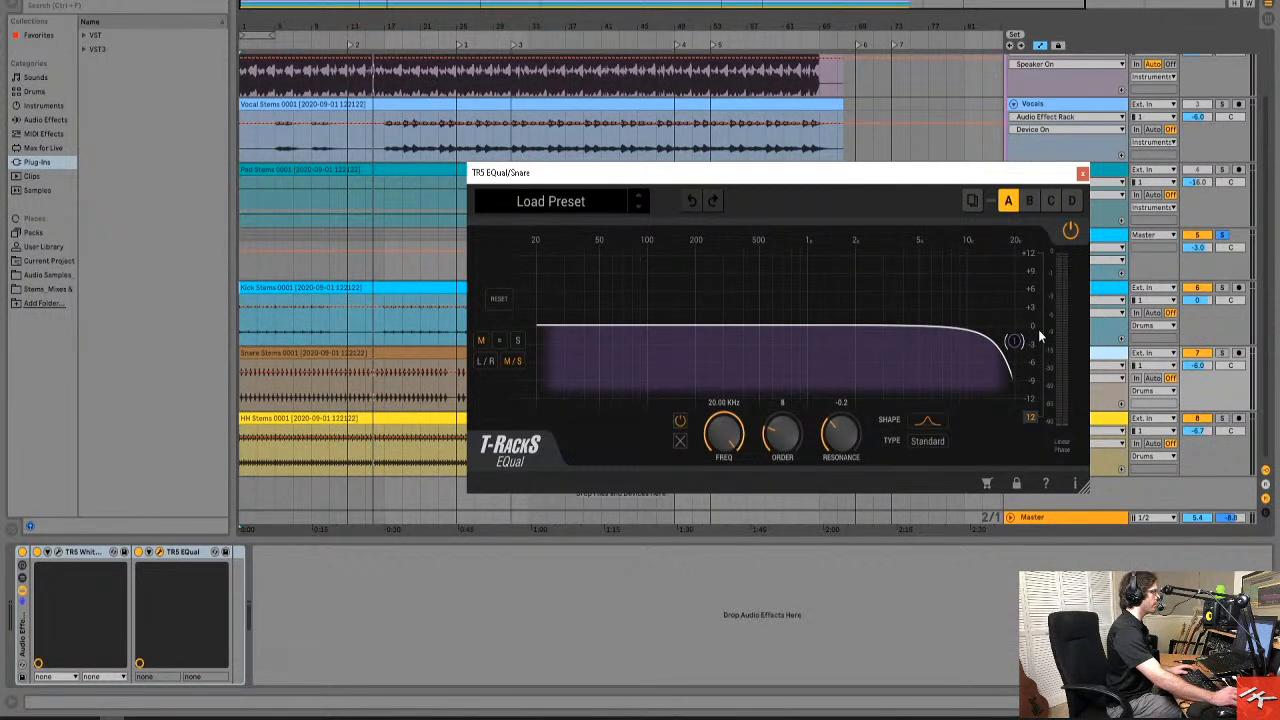
Solo the Snare, lower the EQual mid filter's resonance to -0.4 at 20 kHz, and play the track.
left_click(1221, 354)
mouse_move(1012, 341)
left_mouse_down()
mouse_move(700, 351)
mouse_move(995, 377)
mouse_move(1023, 371)
mouse_move(1011, 374)
mouse_move(1018, 357)
left_mouse_up()
key("space")
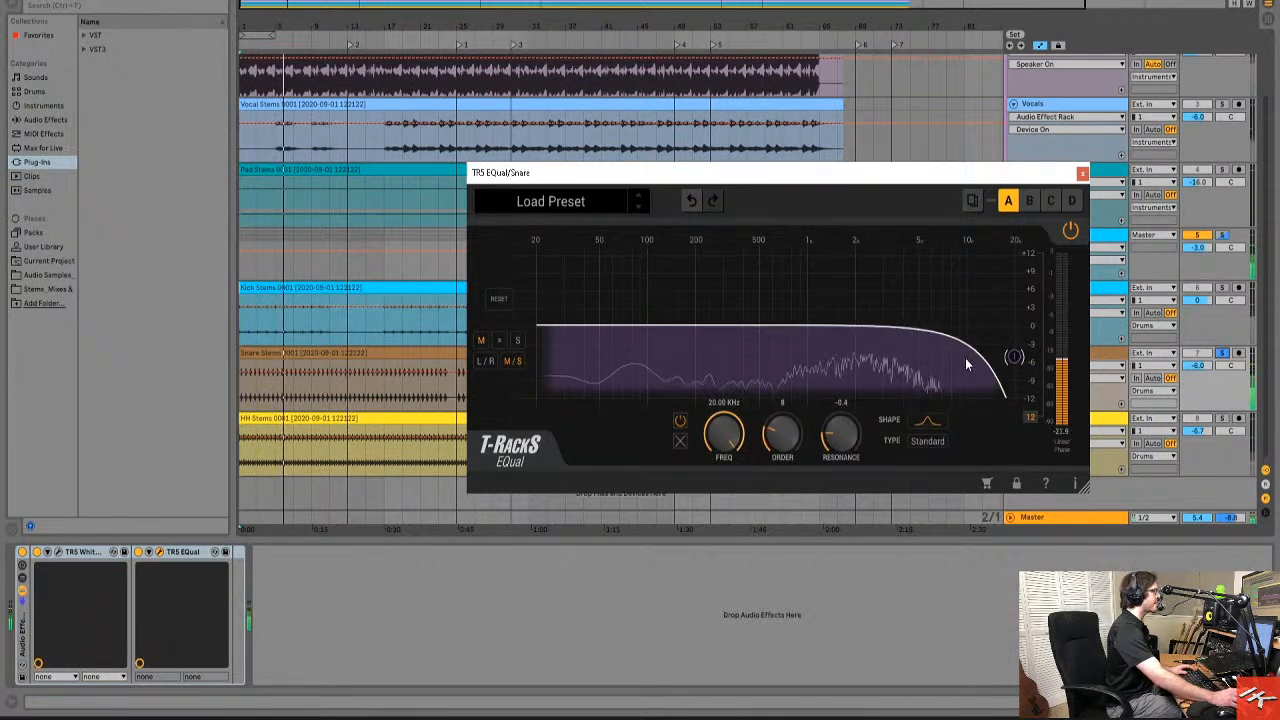
Set the Snare EQual's side-channel filter to 20 kHz with a resonance of -0.7, and close the plug-in window.
left_click(518, 342)
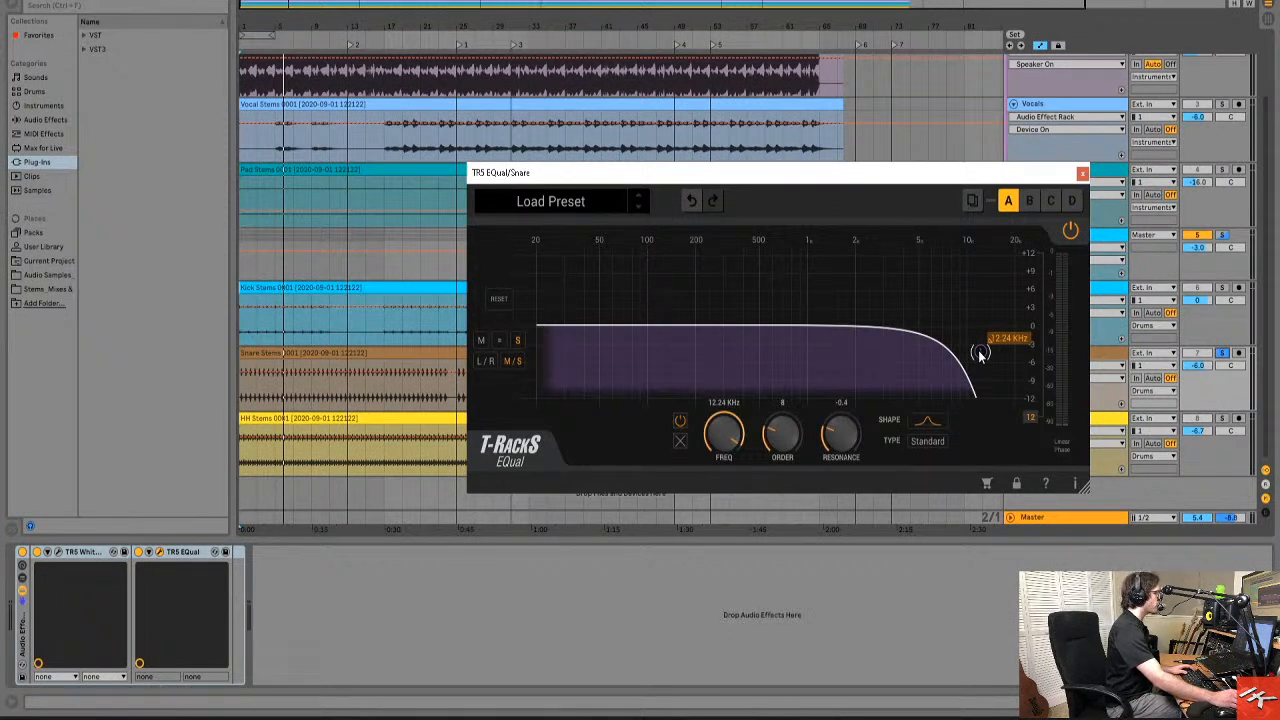
left_click_drag(980, 353, 1013, 384)
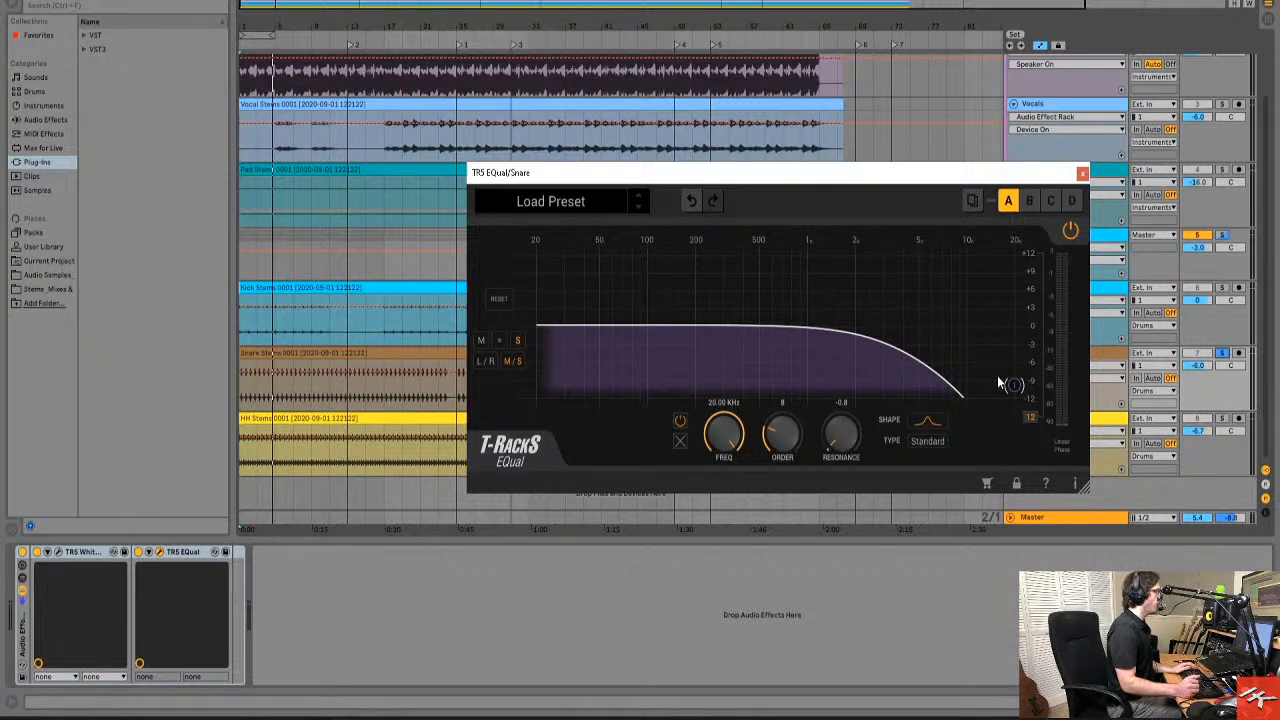
left_click_drag(1012, 384, 1016, 385)
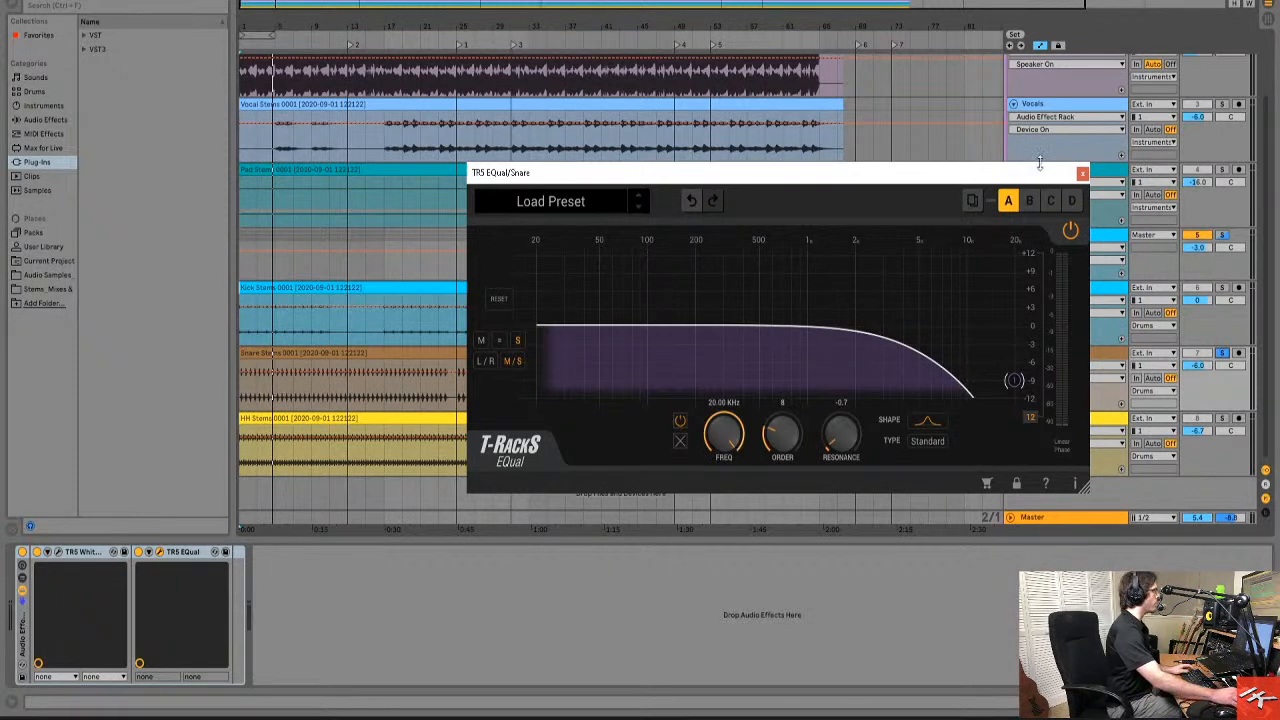
left_click(1082, 173)
Move the solo from the Snare track to the Instruments group, bringing up the Pad track's effect rack on the way.
scroll(1268, 118, "up", 3)
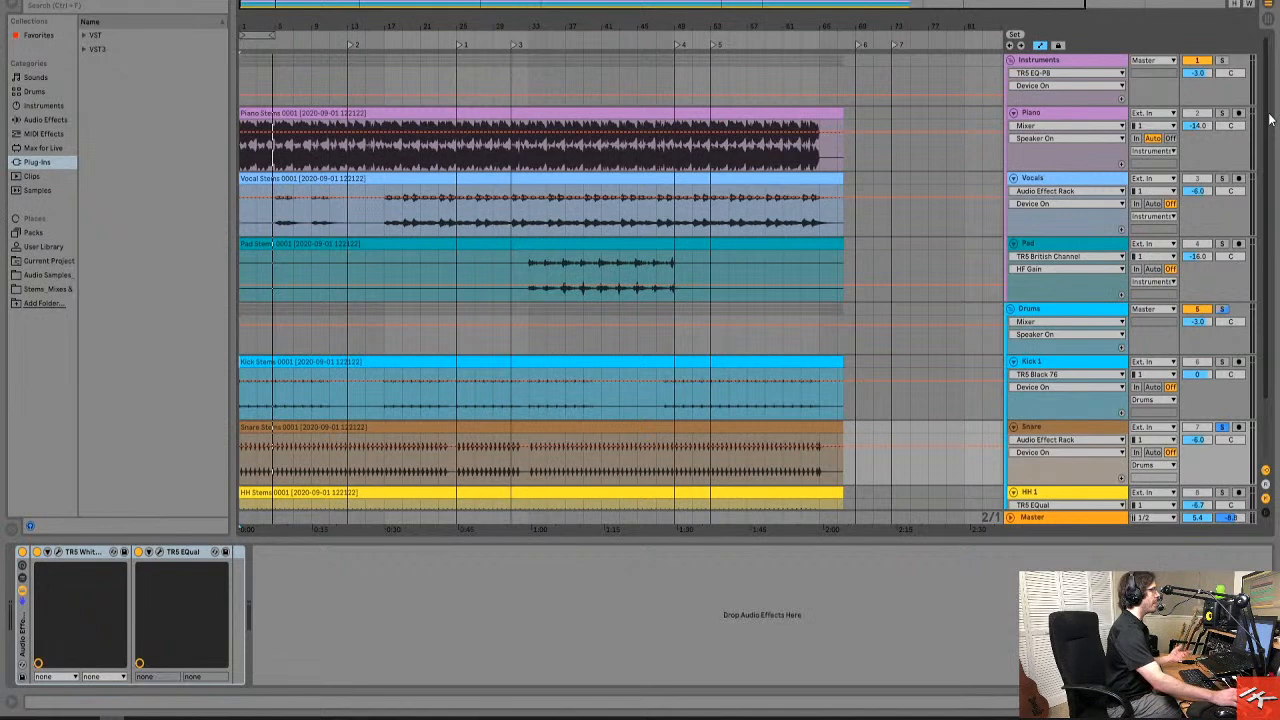
left_click(1221, 428)
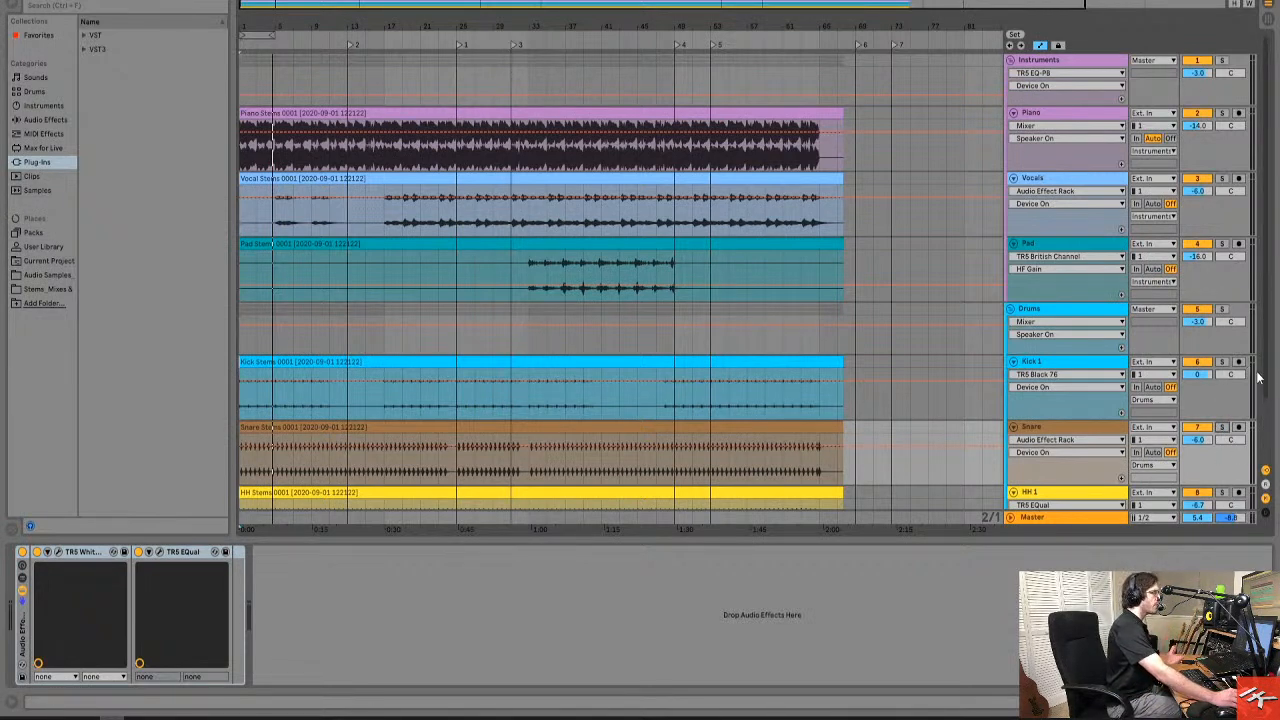
left_click_drag(1265, 375, 1262, 403)
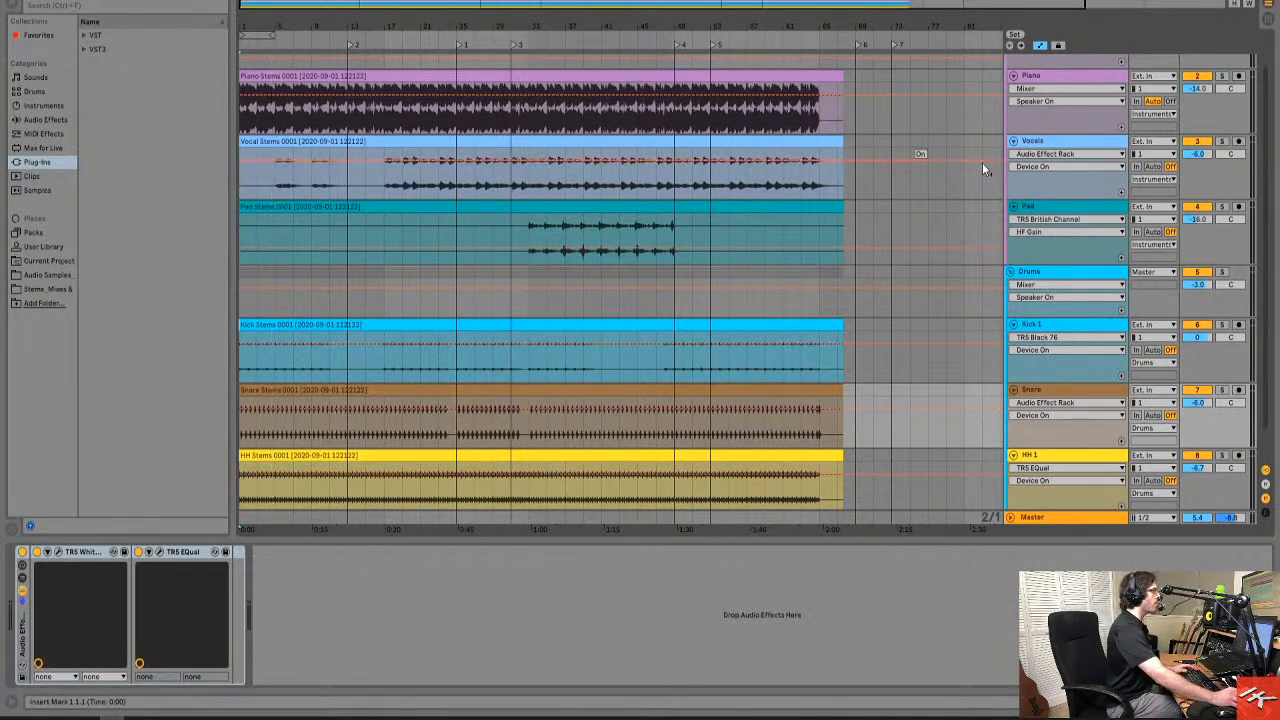
left_click(1080, 205)
scroll(1266, 214, "up", 1)
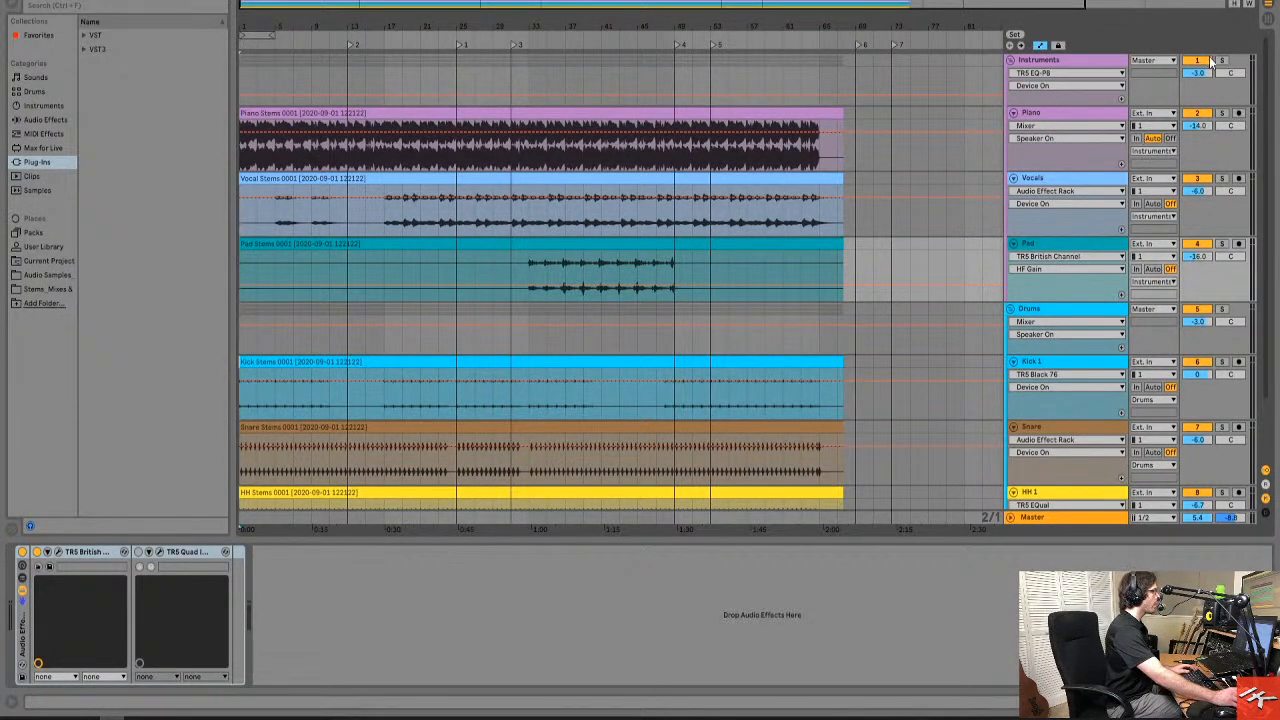
left_click(1221, 60)
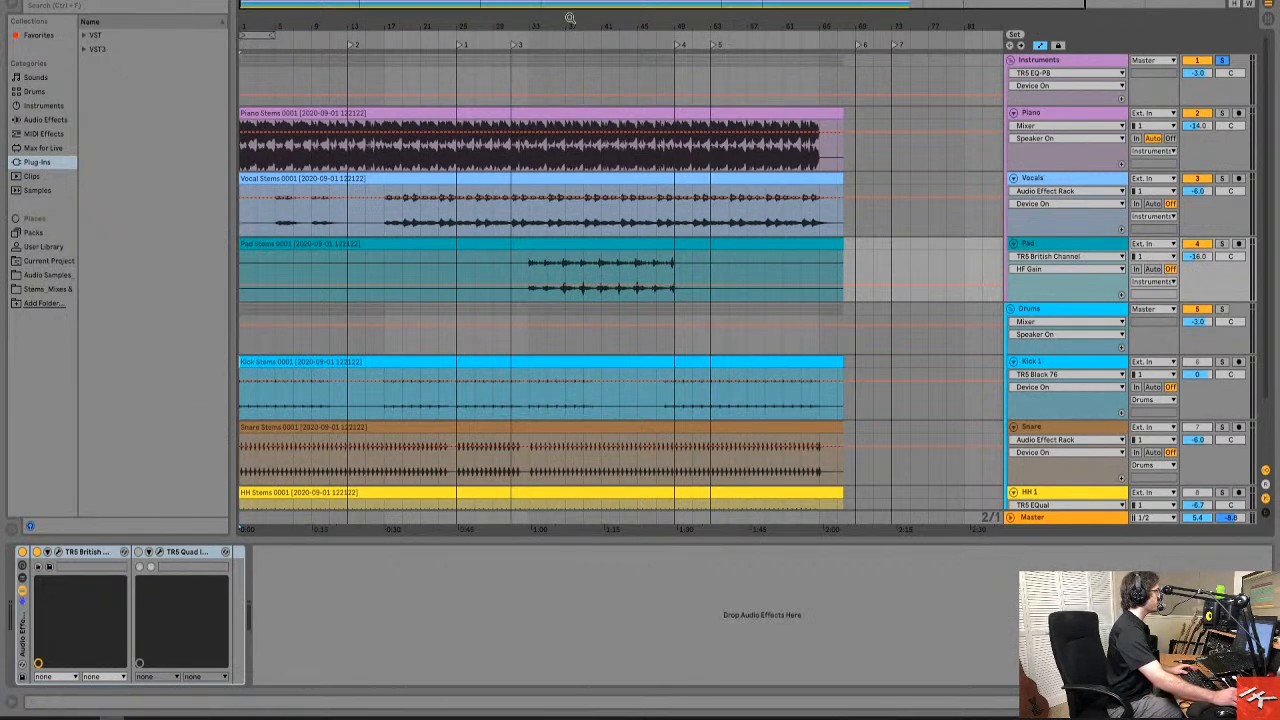
Inspect the Spread Out stereo width settings in the Piano track's TR5 Quad Image, and close the plug-in window.
left_click(874, 112)
left_click(1088, 112)
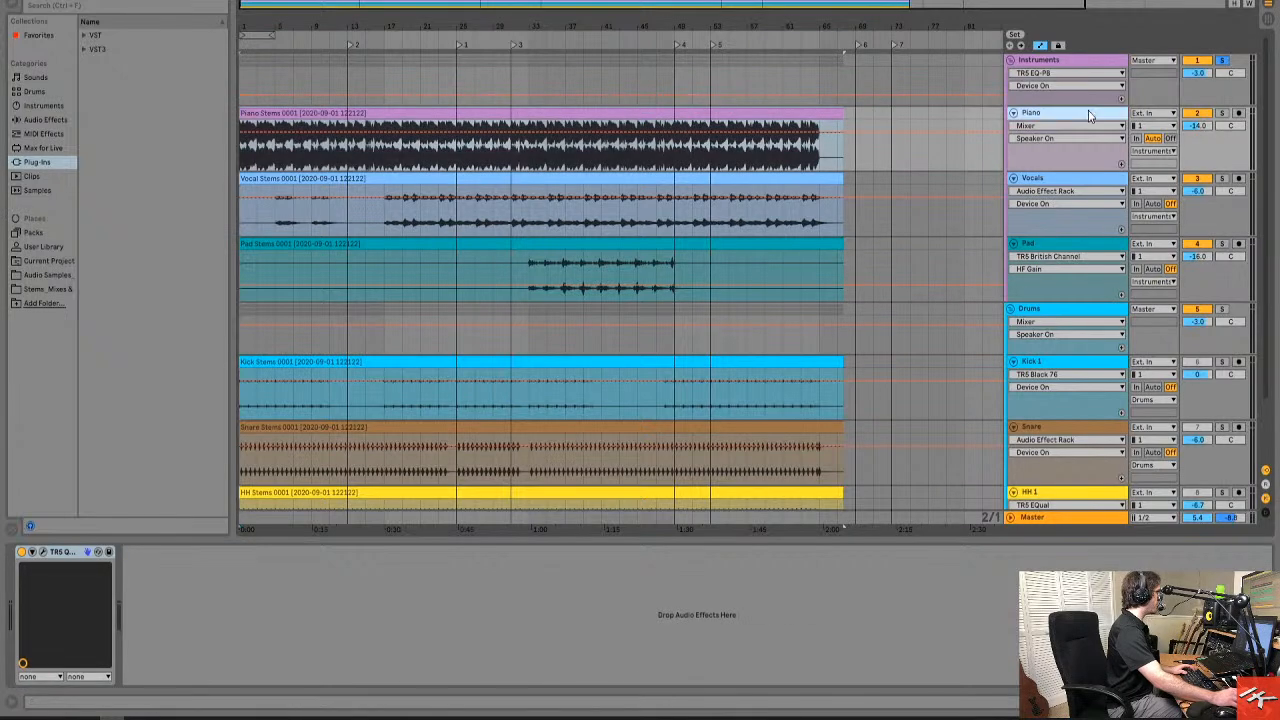
left_click(44, 553)
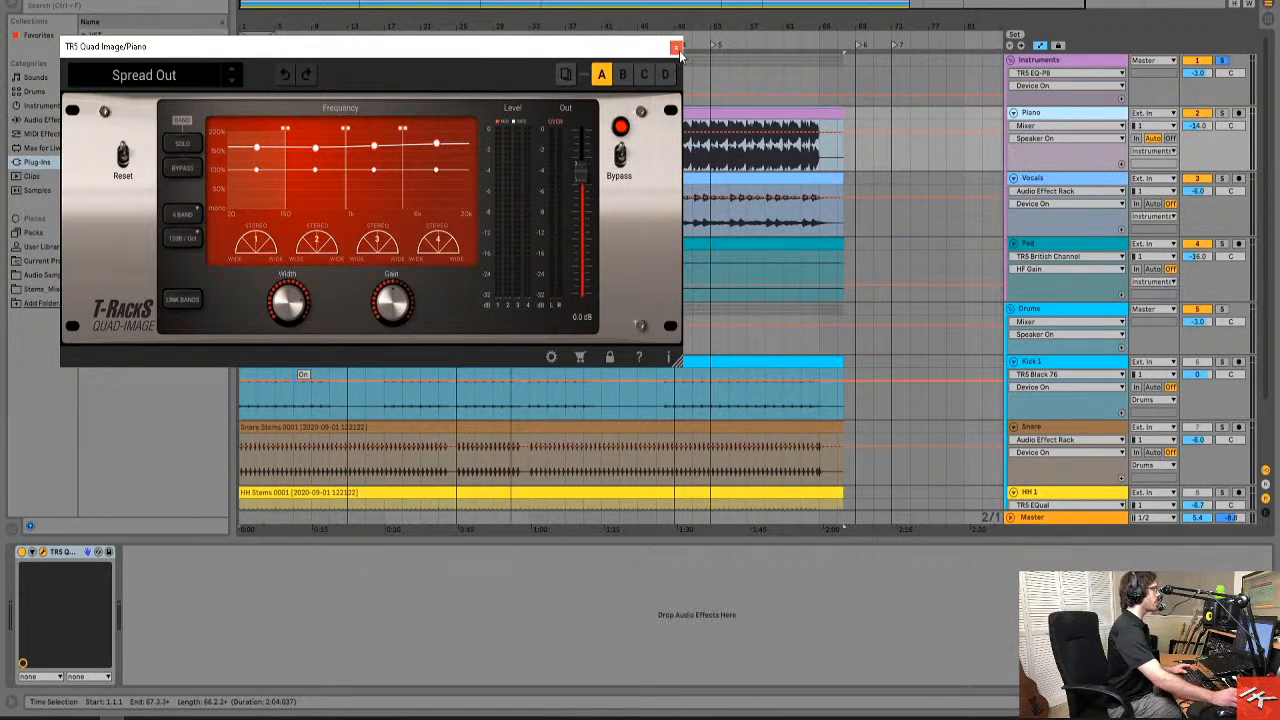
left_click(677, 48)
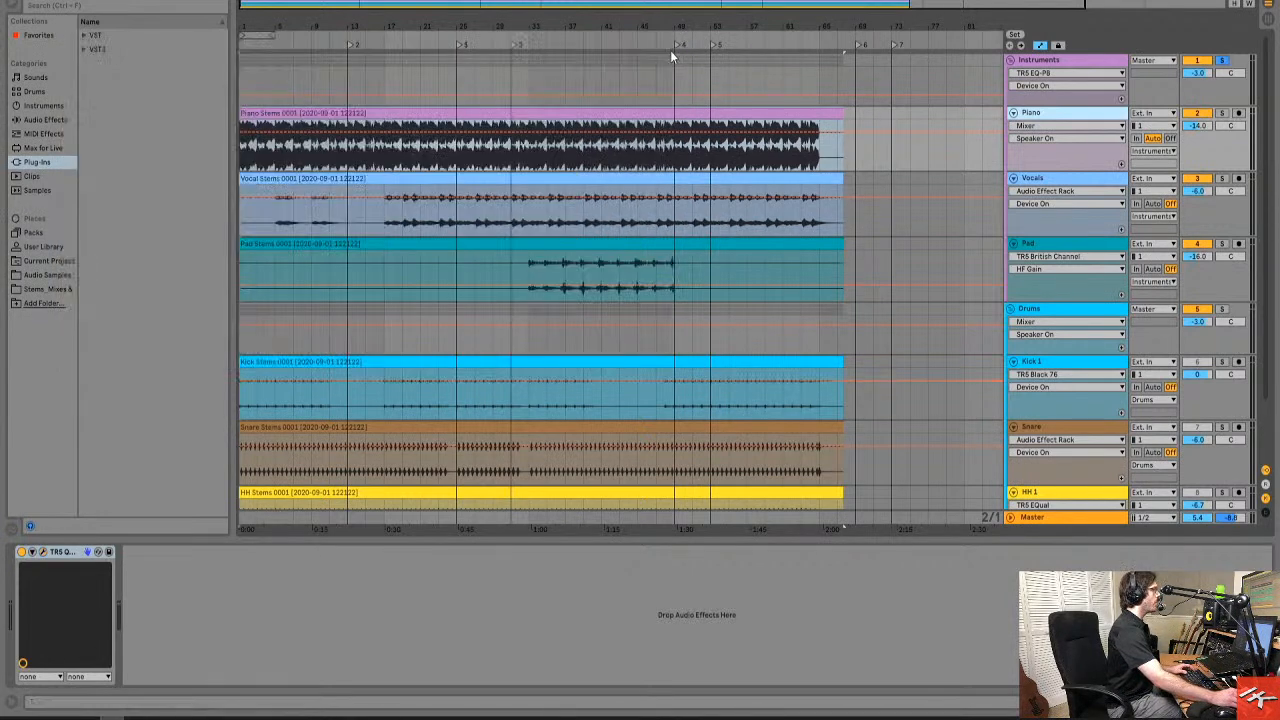
Audition the Piano track from the start of the song with its TR5 Quad Image switched off and on, and recheck the plug-in's settings.
left_click(552, 114)
key("space")
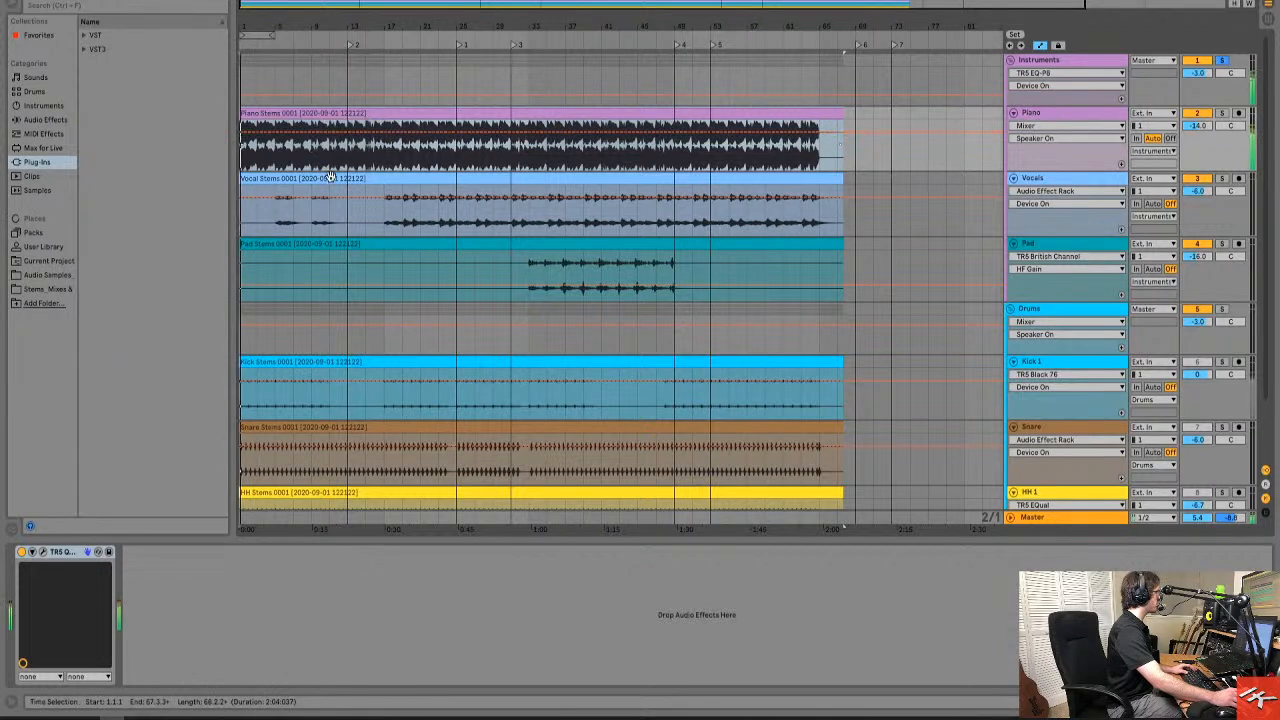
left_click(22, 552)
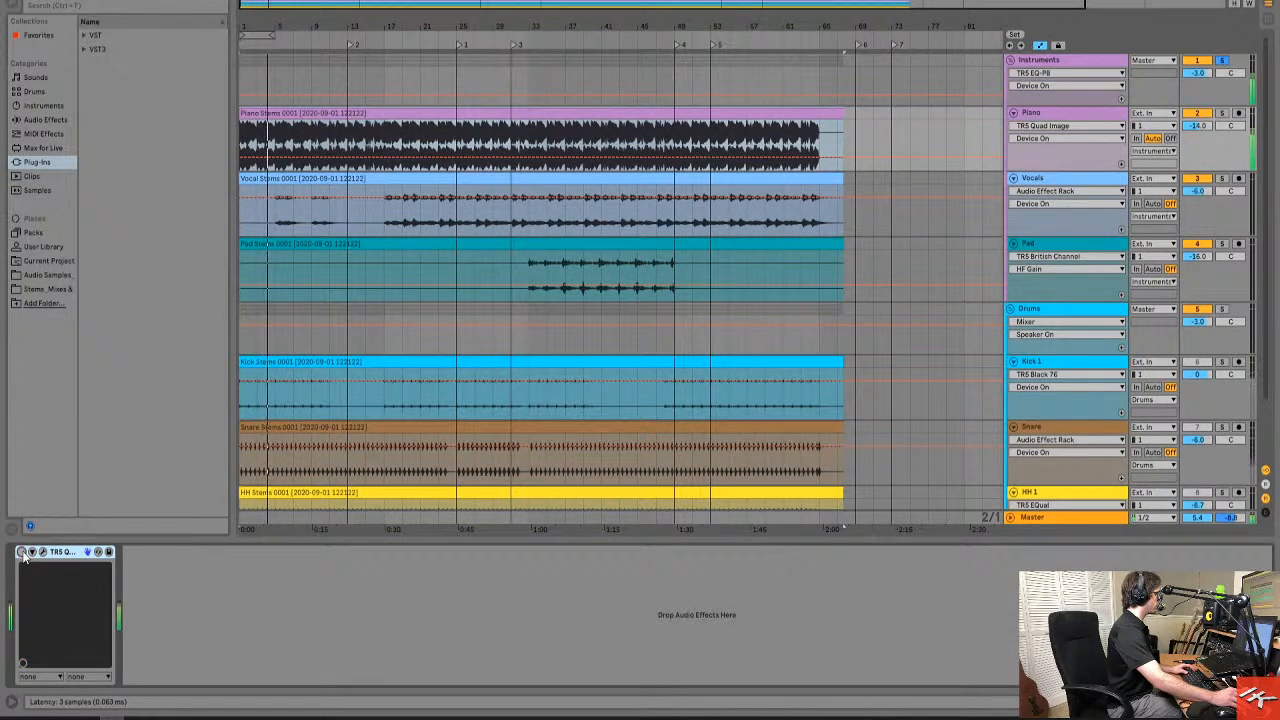
left_click(22, 552)
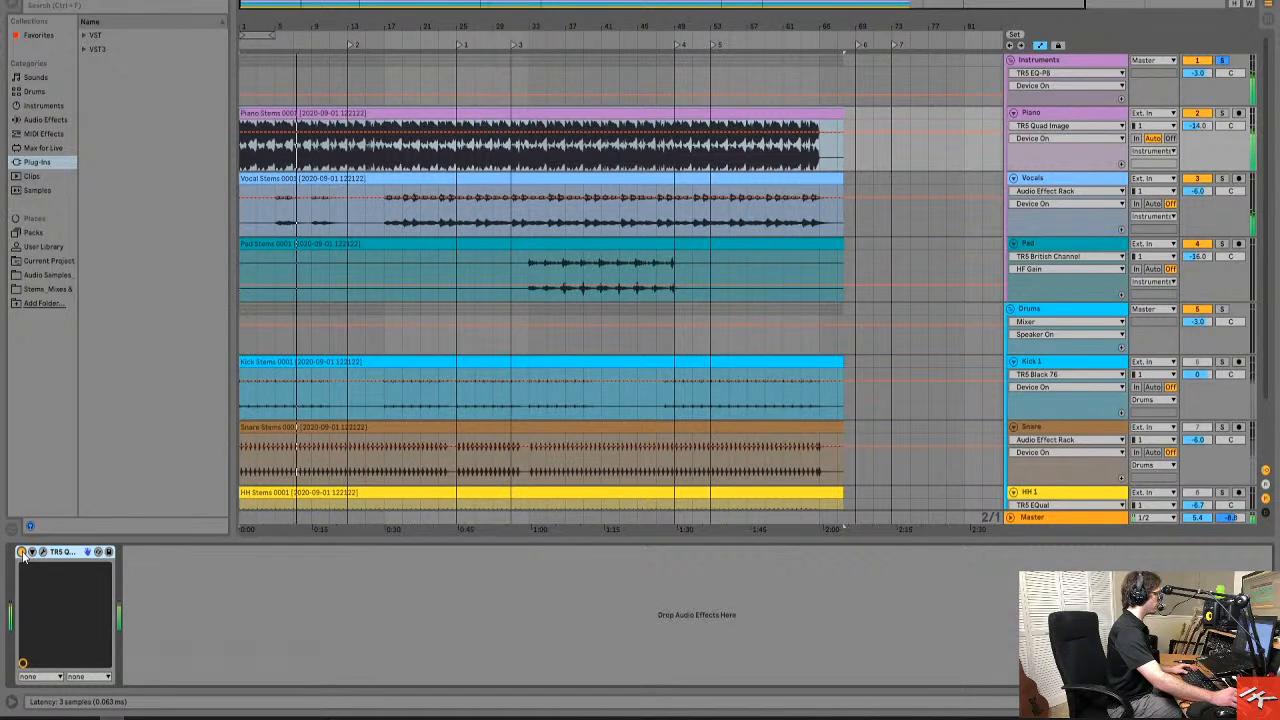
left_click(22, 552)
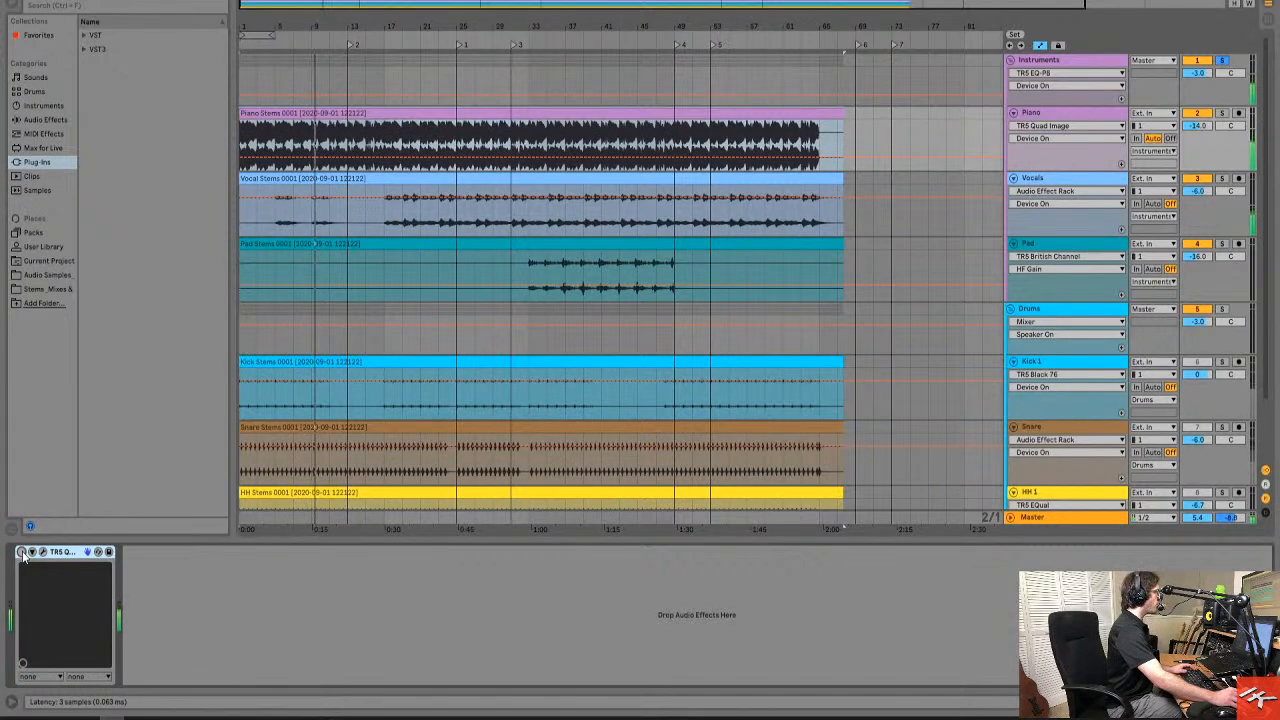
left_click(22, 552)
left_click(42, 552)
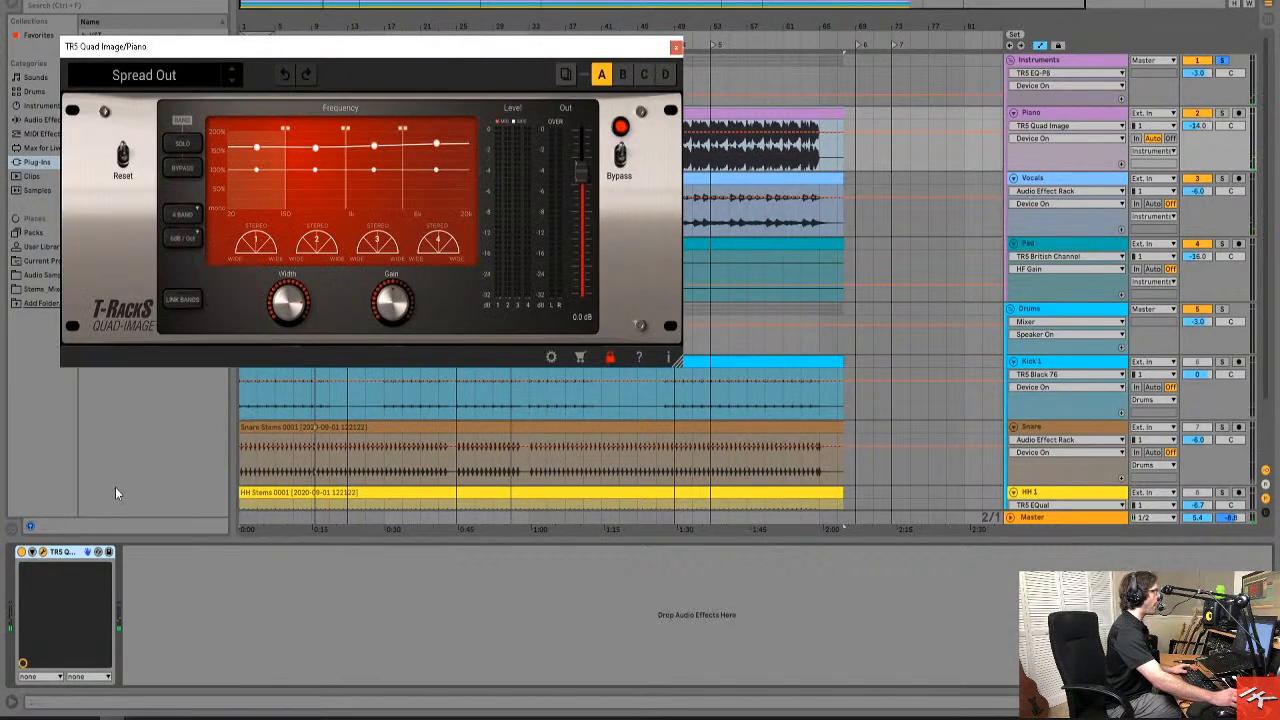
left_click(675, 47)
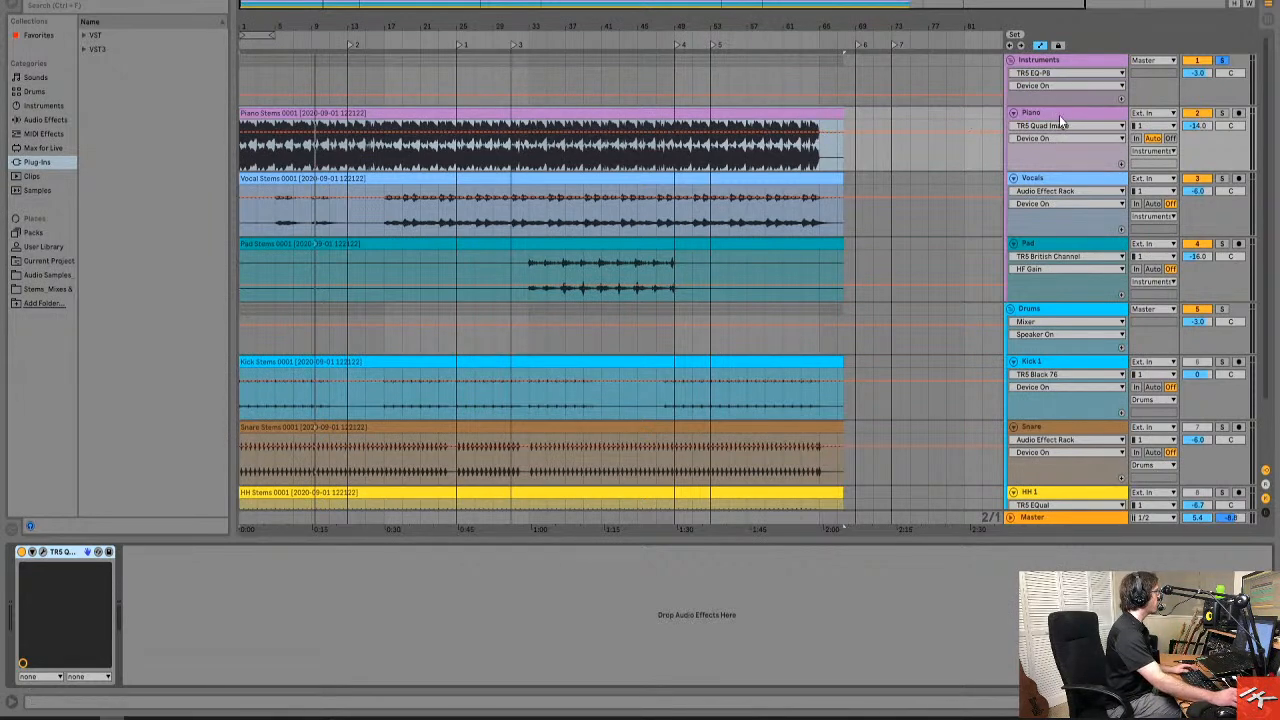
Set the start position to bar 17, open the Vocals track's TR5 EQual and Dyna-Mu, and display the EQual's side-channel curve.
left_click(595, 108)
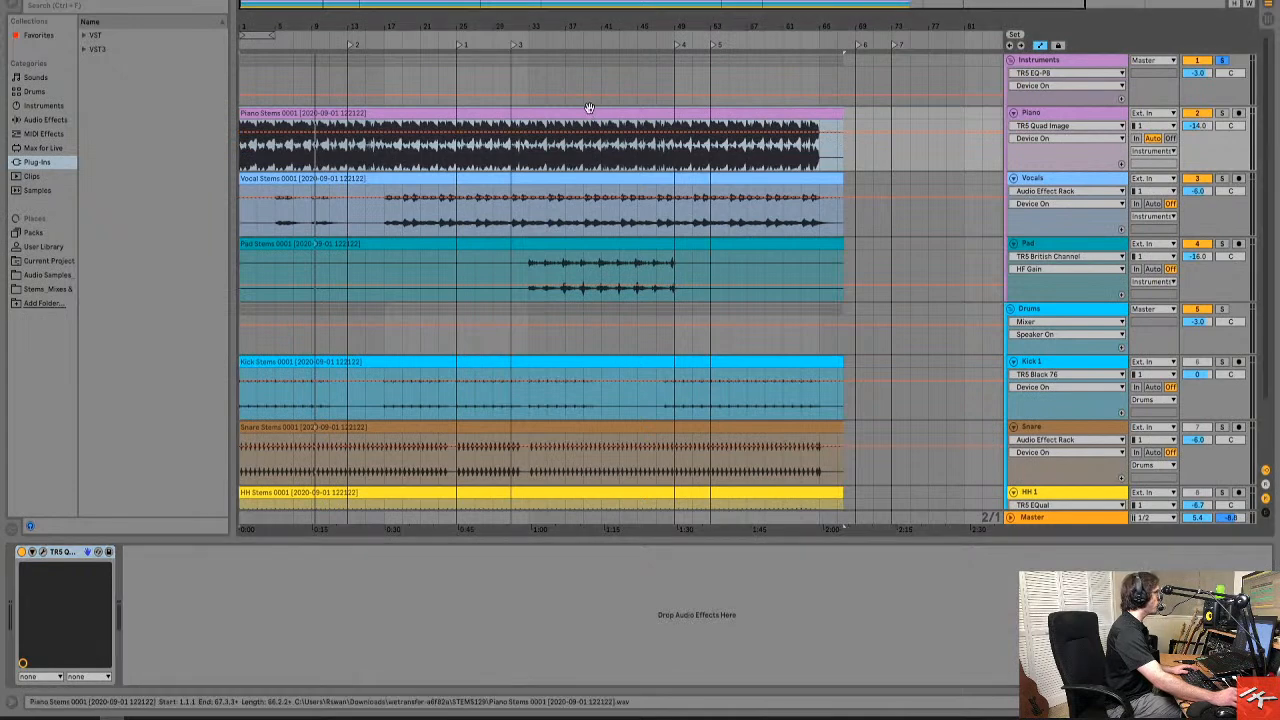
left_click(396, 219)
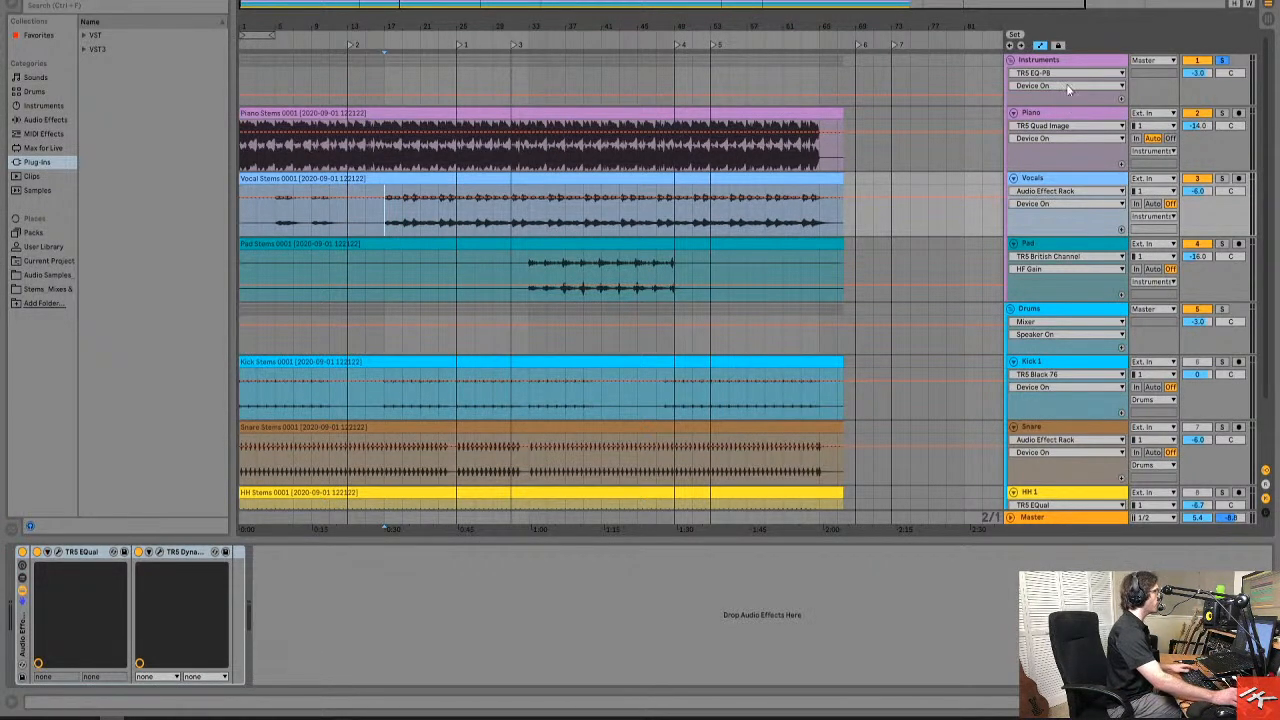
left_click(1094, 110)
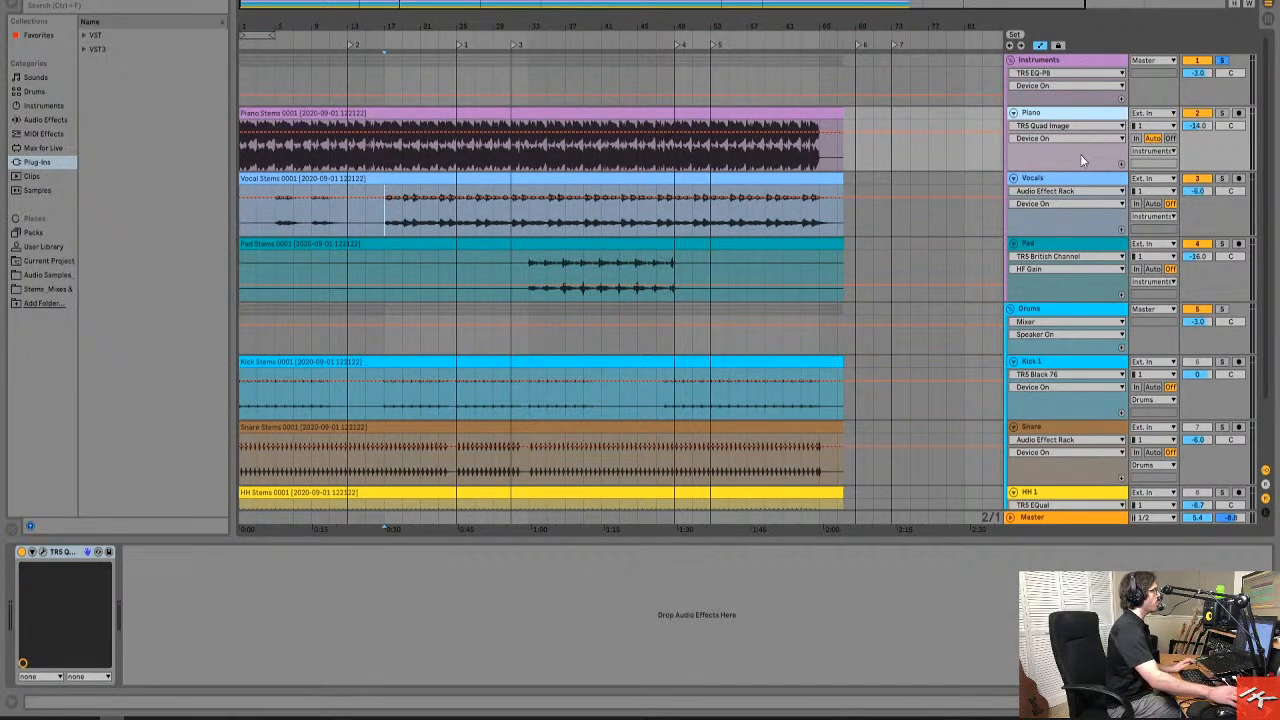
left_click(1063, 232)
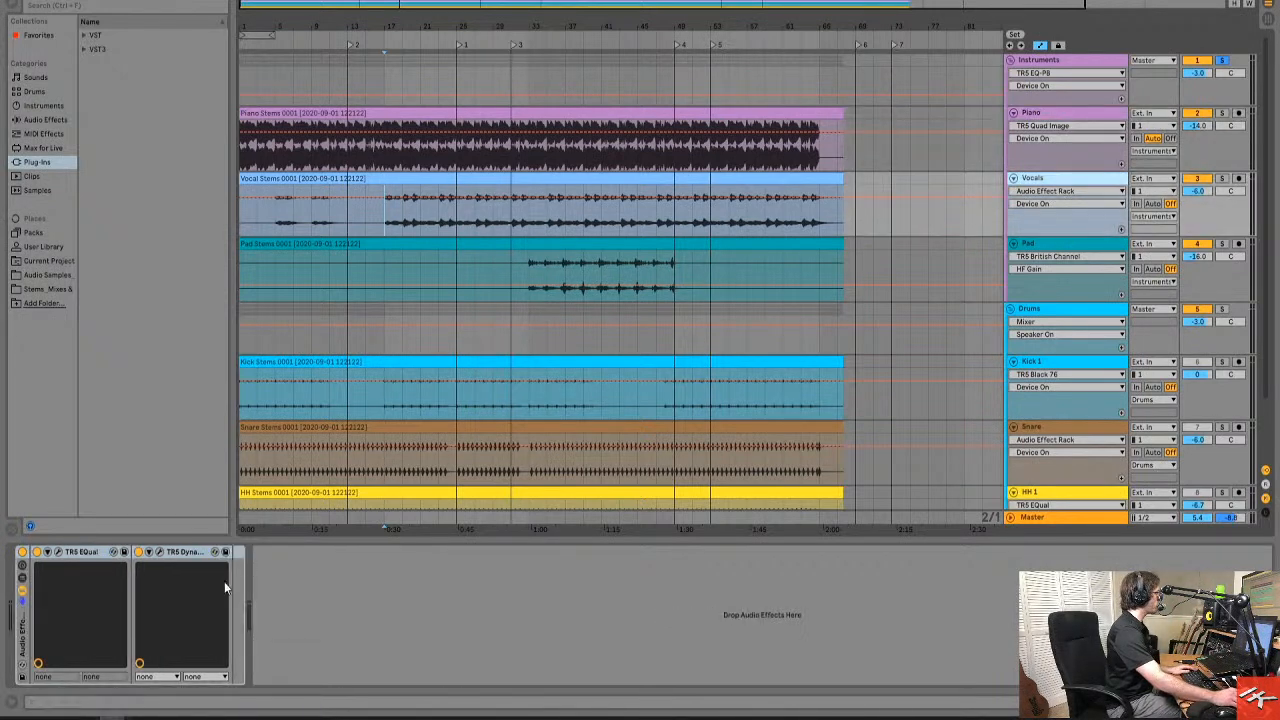
left_click(58, 552)
left_click(160, 552)
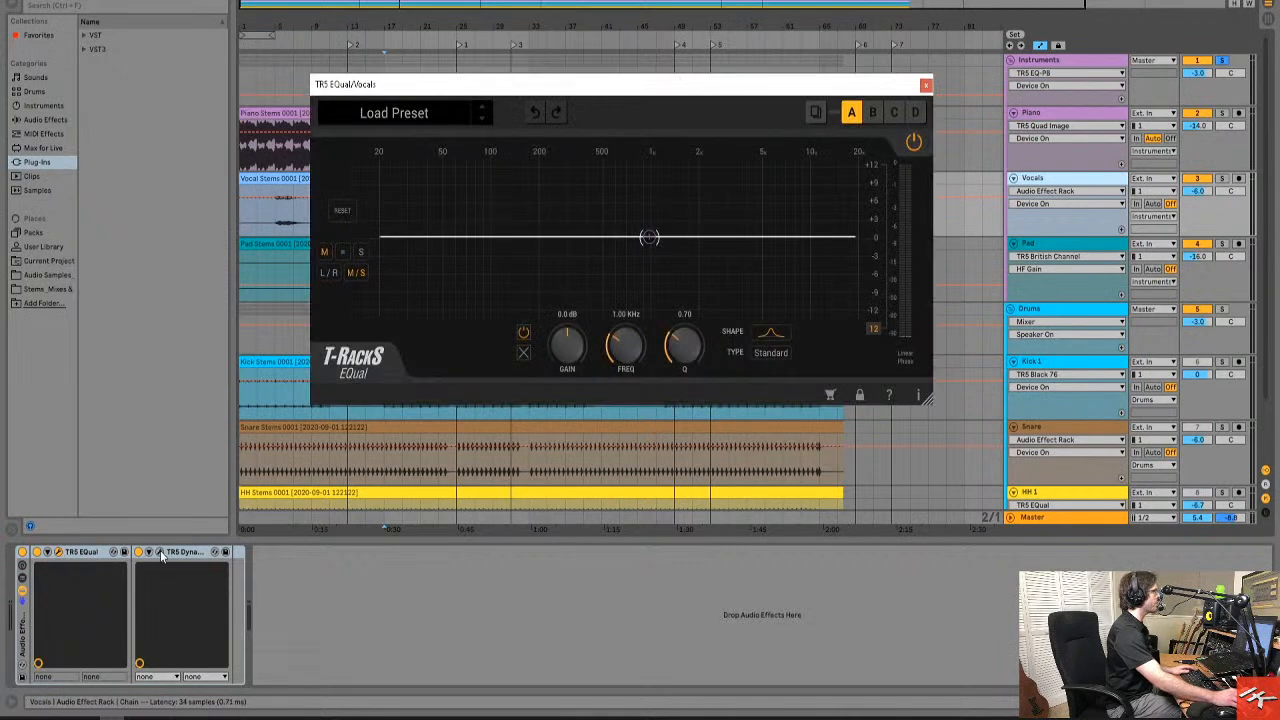
left_click_drag(700, 93, 827, 312)
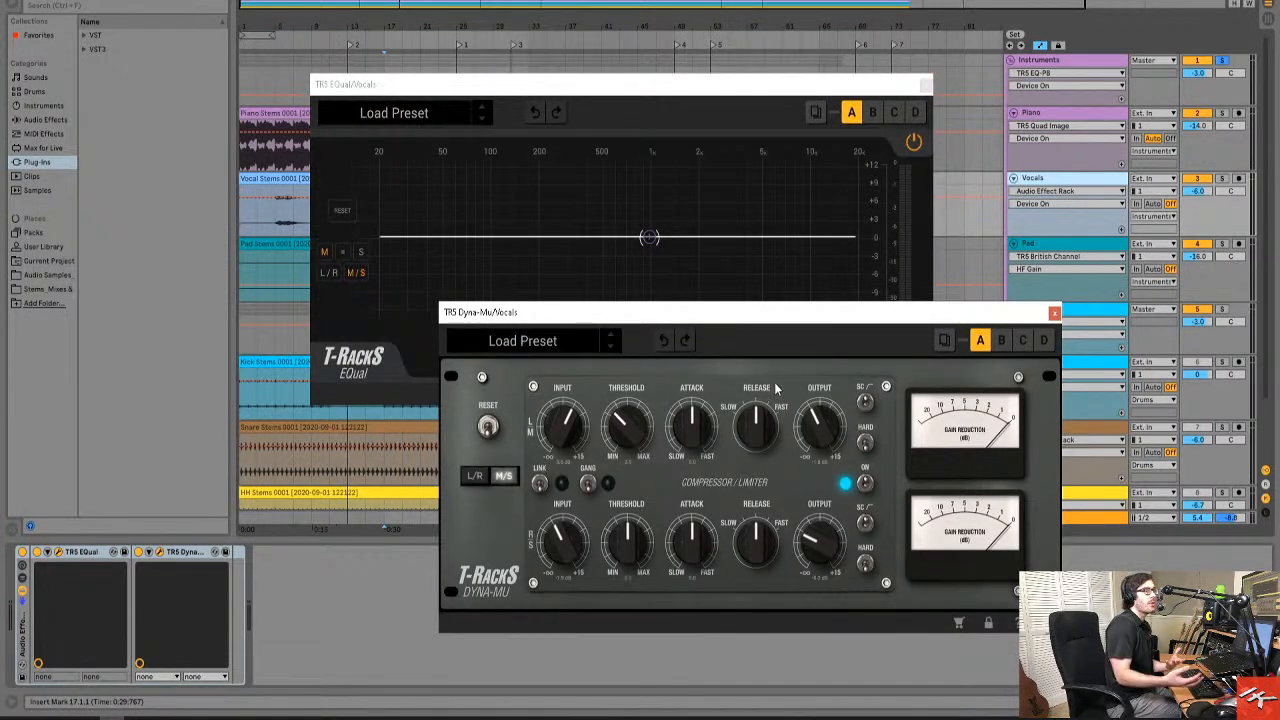
left_click(634, 89)
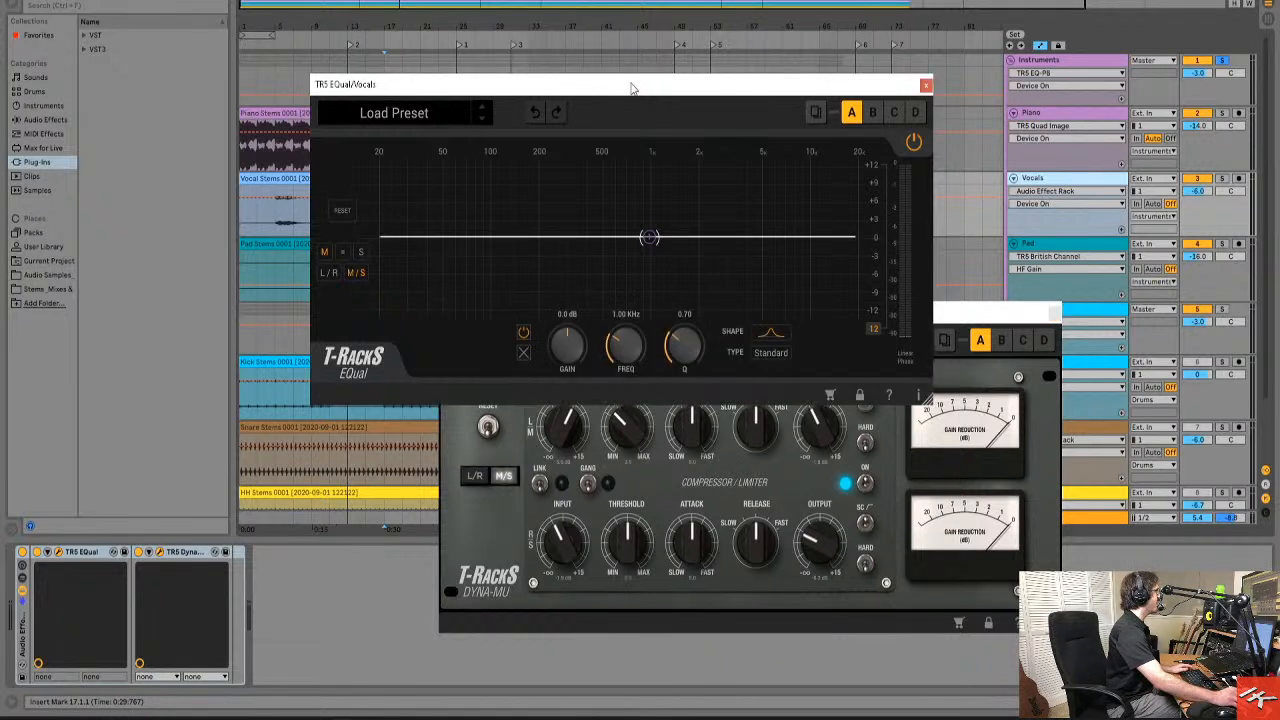
left_click(362, 254)
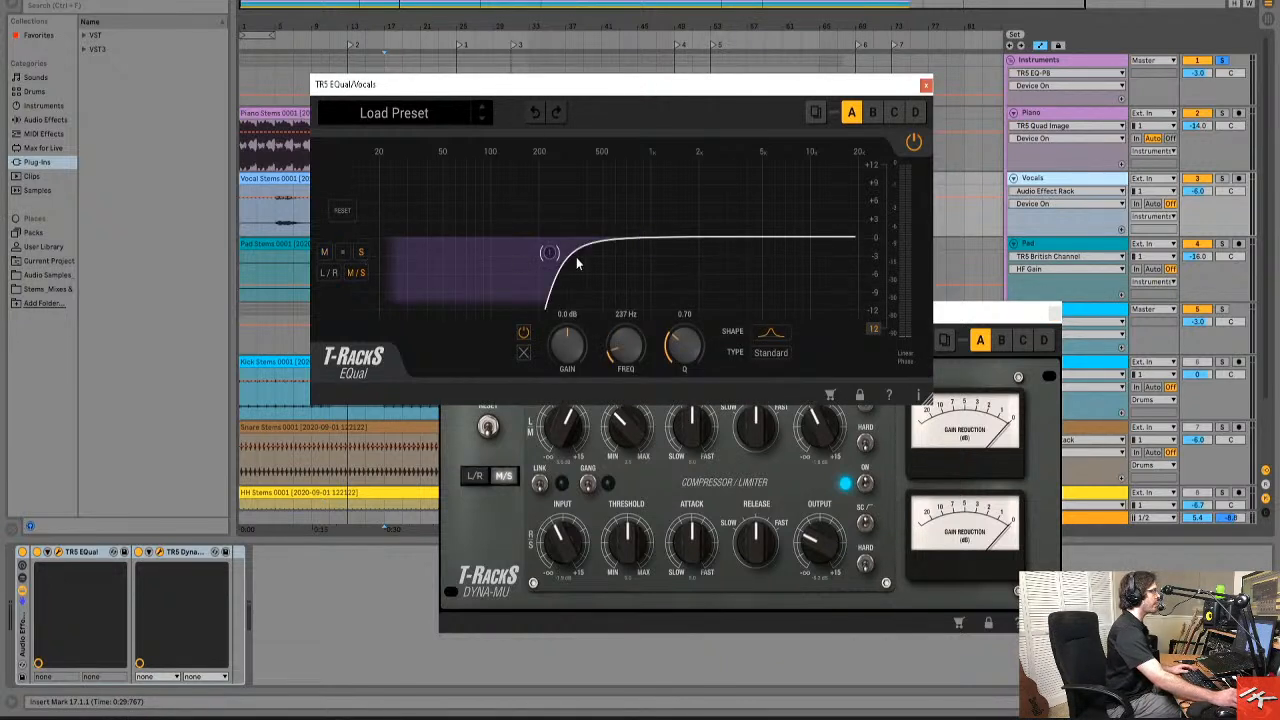
Solo the Vocals track and play it from bar 17, comparing the sound with its audio effect rack switched off and on.
left_click(1222, 178)
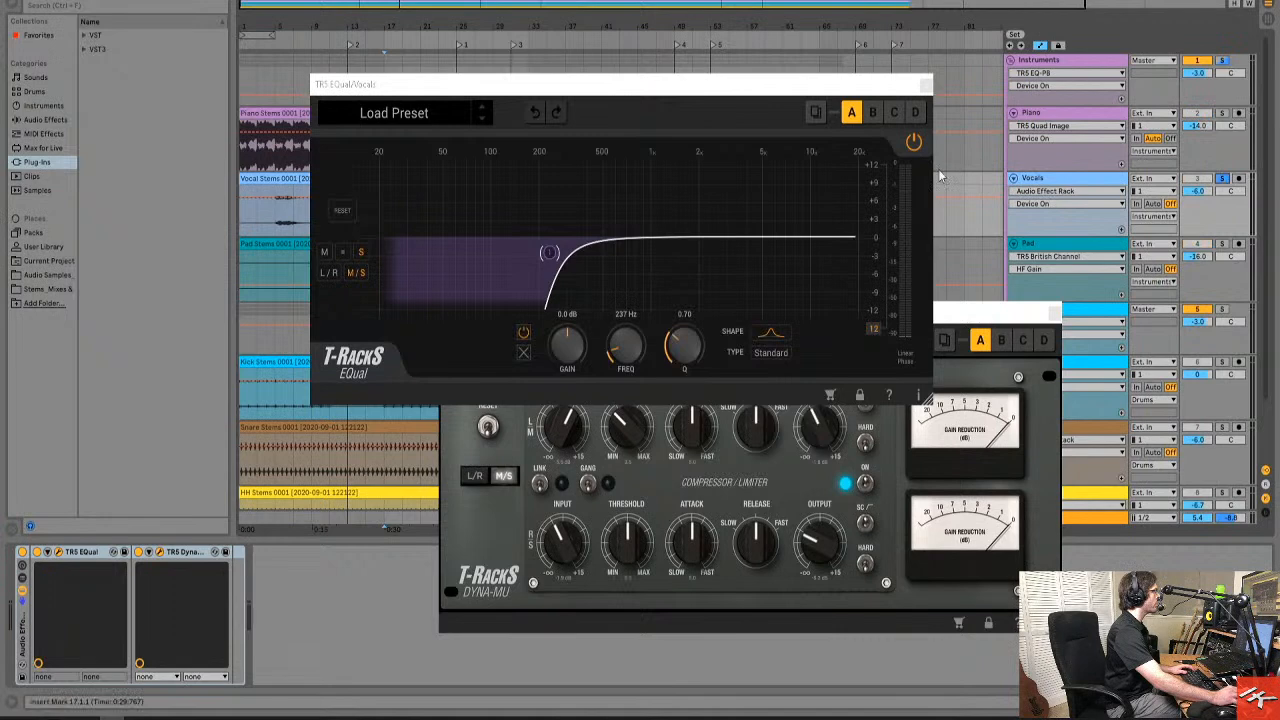
left_click_drag(806, 86, 516, 251)
left_click(399, 221)
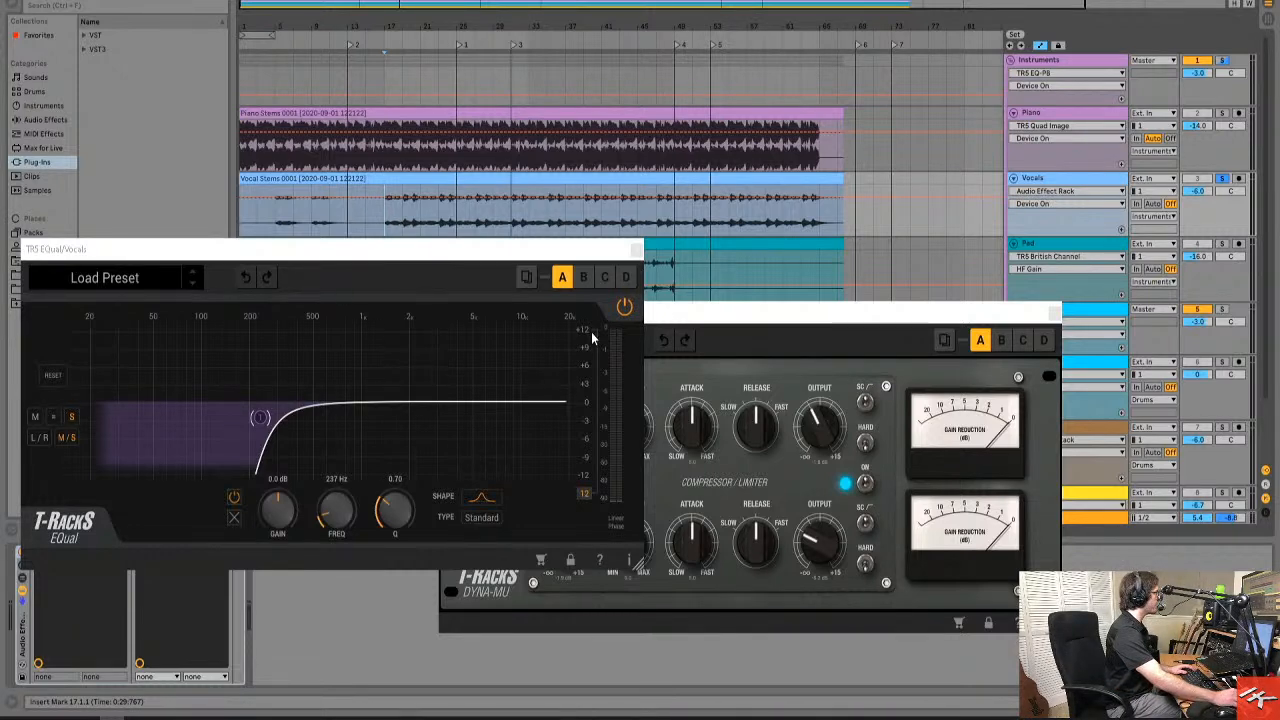
left_click_drag(530, 250, 576, 134)
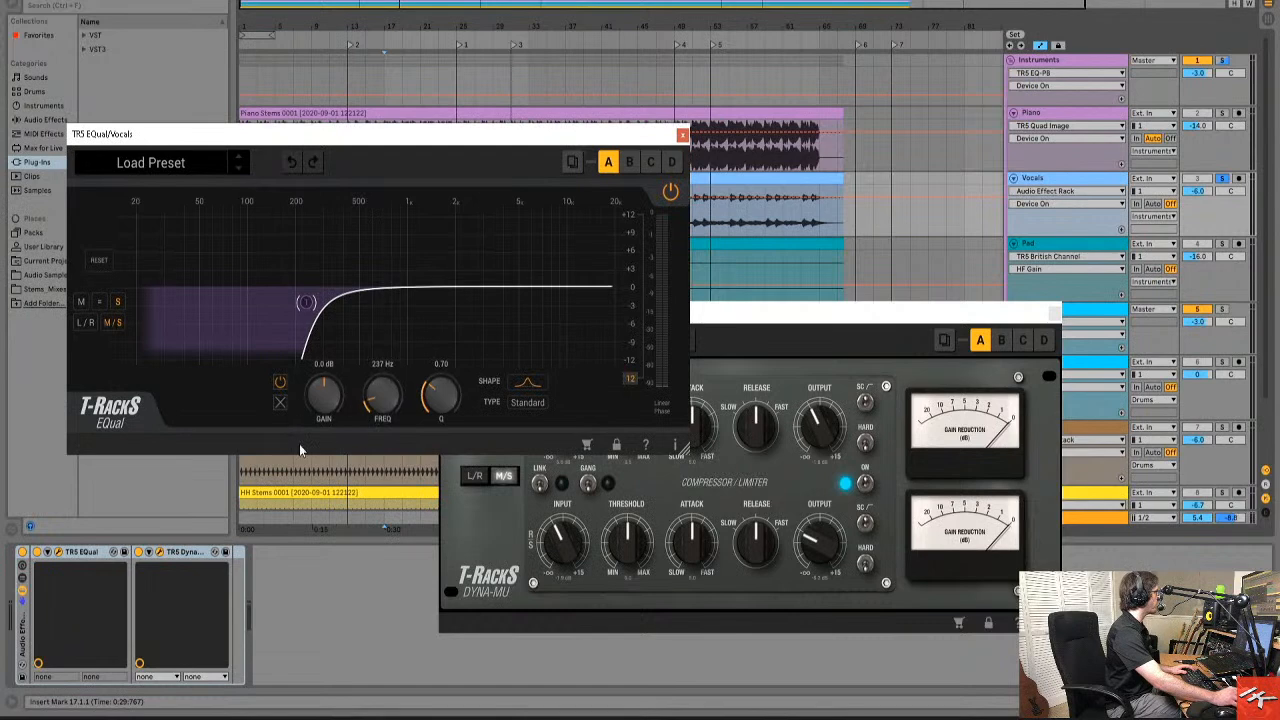
left_click(22, 553)
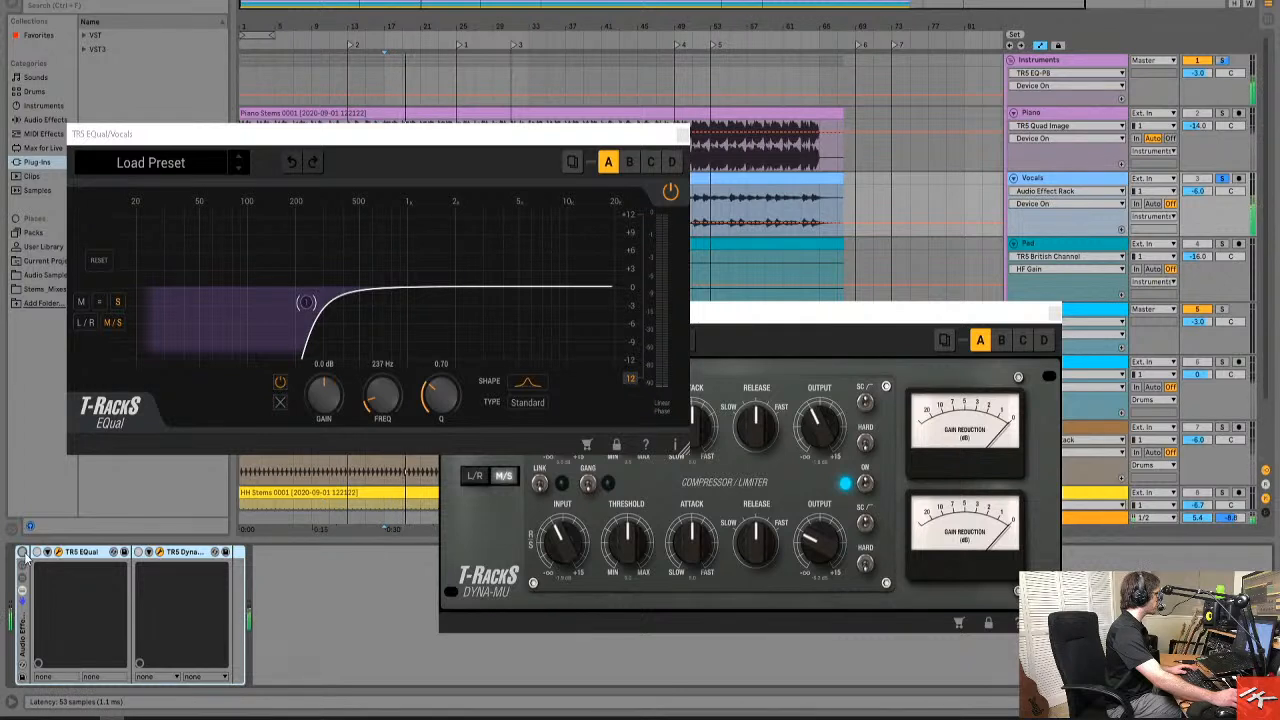
left_click(22, 553)
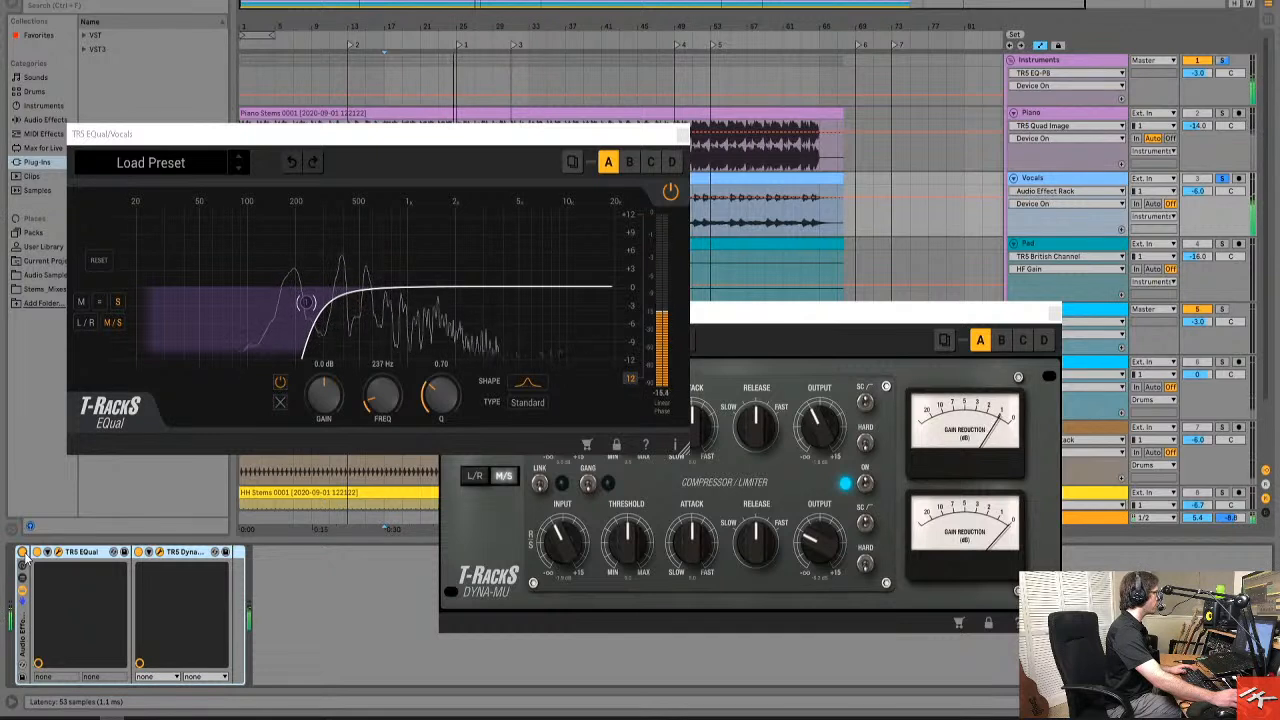
key("space")
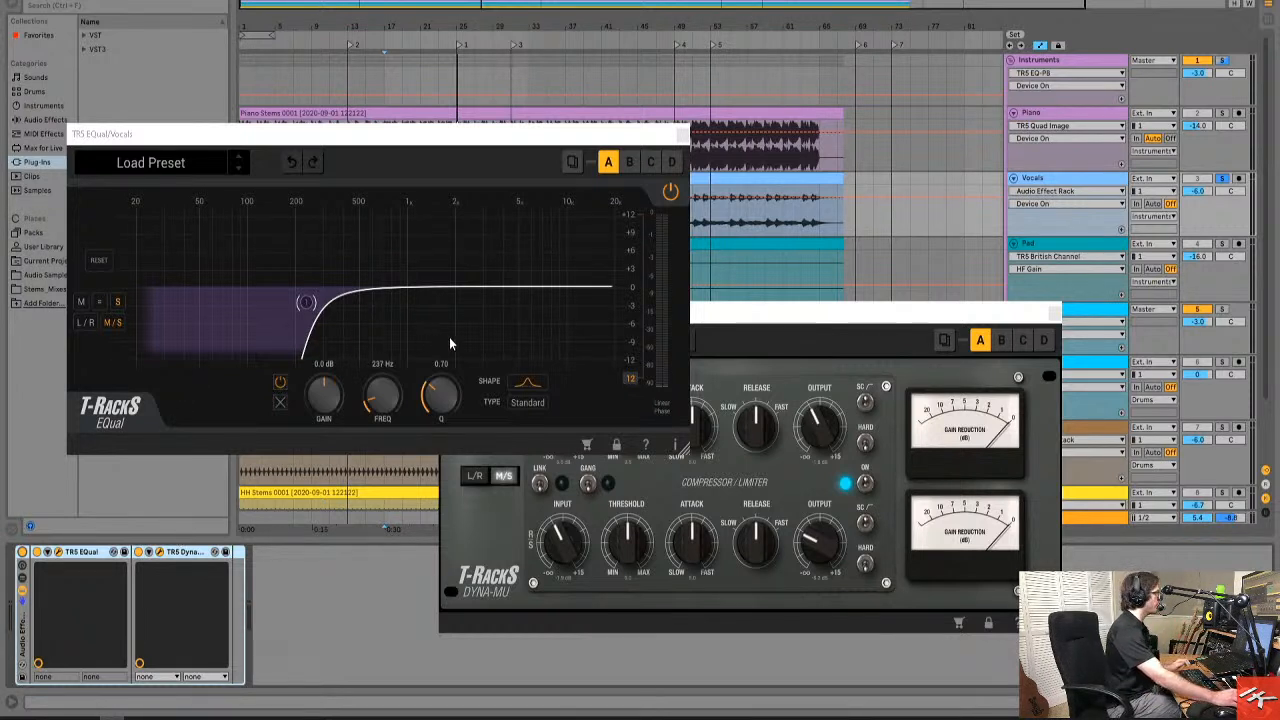
Compare the mid and side curves of the Vocals EQual, audition the vocals, and bring the Dyna-Mu compressor window into full view.
mouse_move(306, 305)
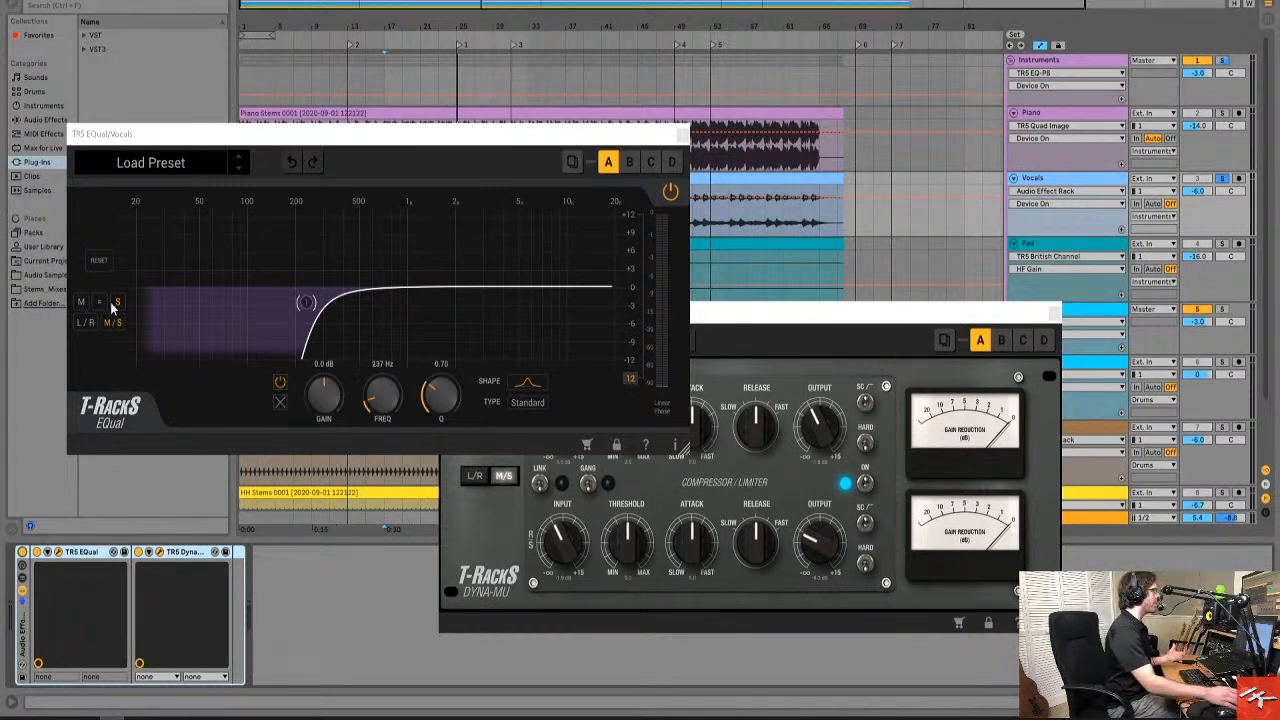
left_click(80, 302)
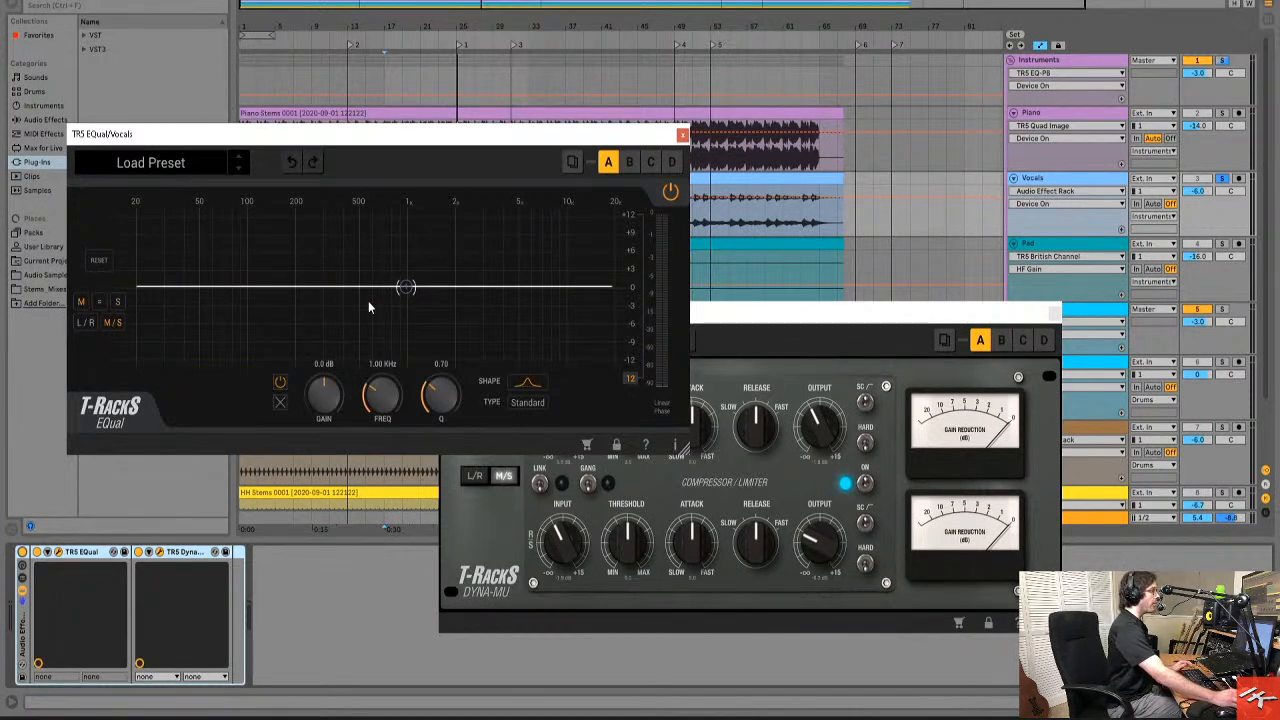
left_click(117, 301)
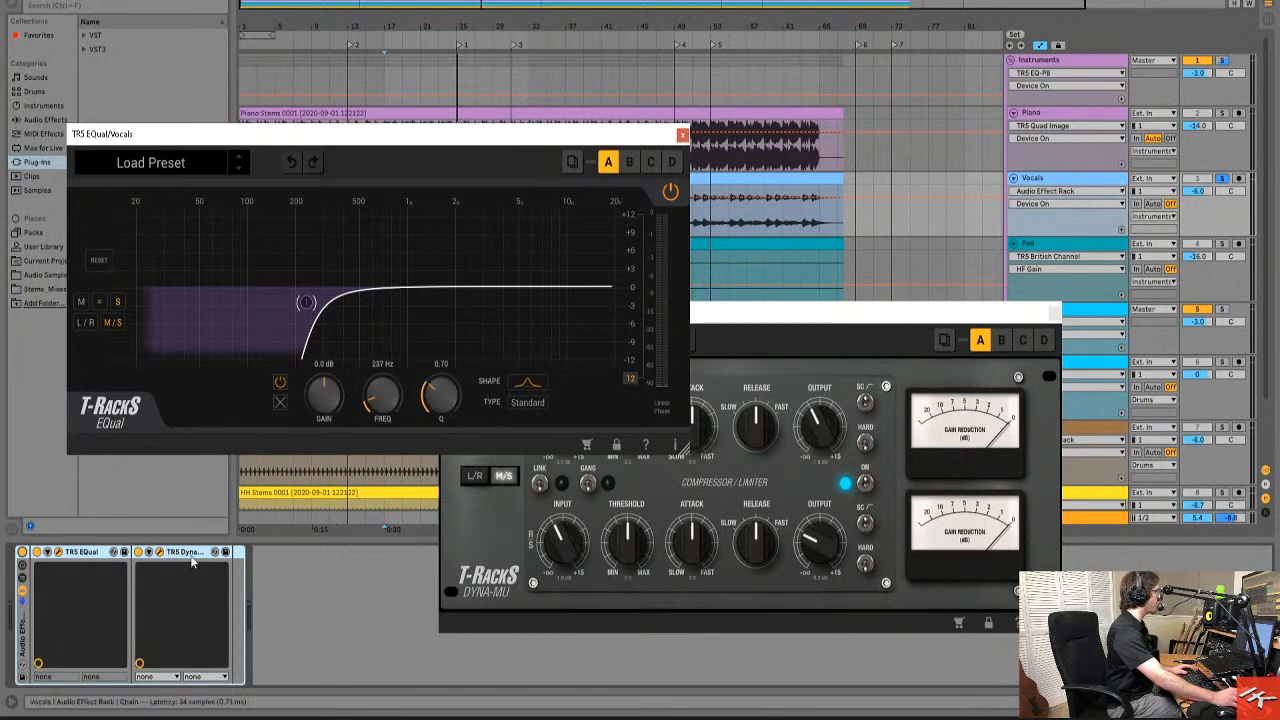
left_click(44, 557)
key("space")
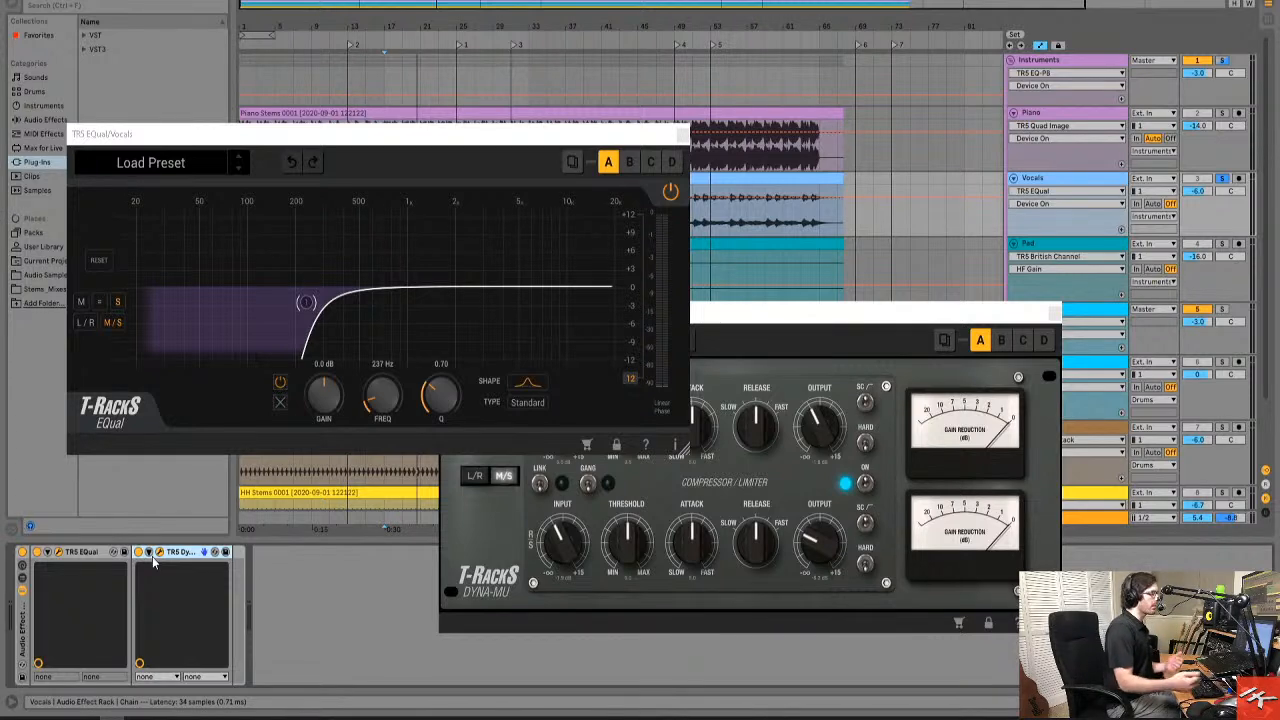
left_click_drag(852, 318, 765, 253)
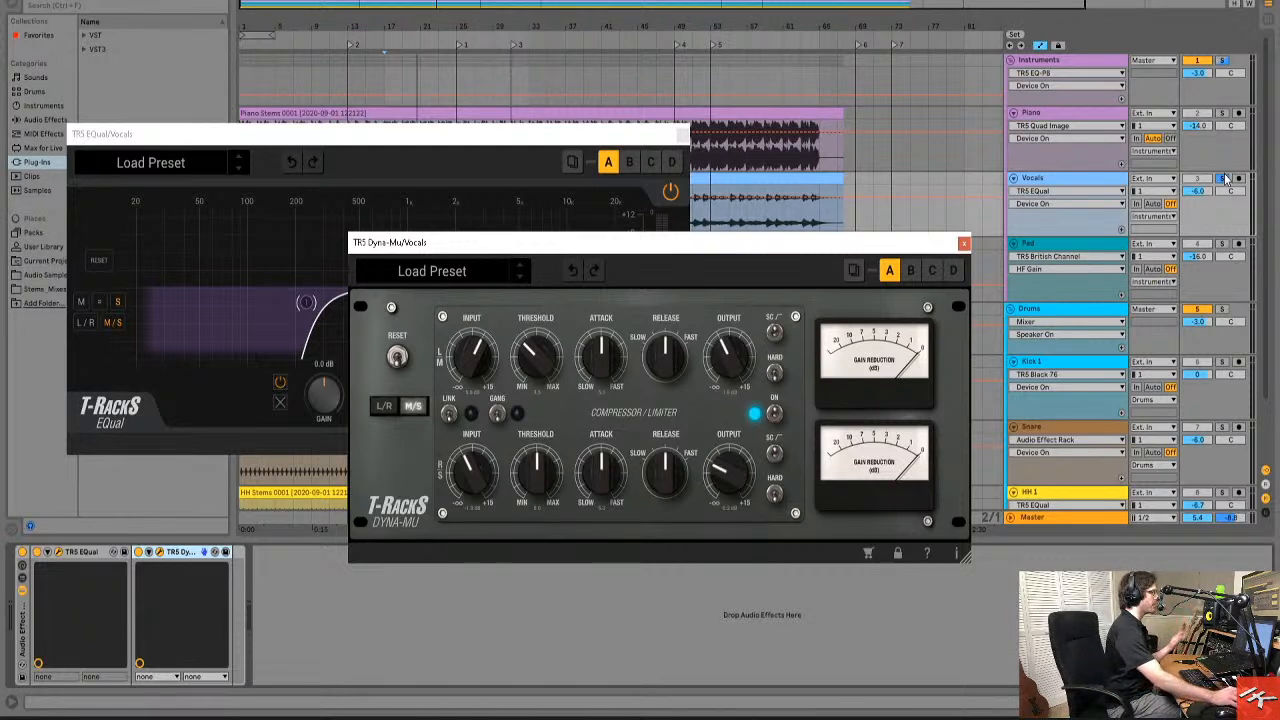
Unsolo the Vocals track, play the full mix from bar 31, and switch on the Pad track's TR5 Quad Image.
left_click(1112, 246)
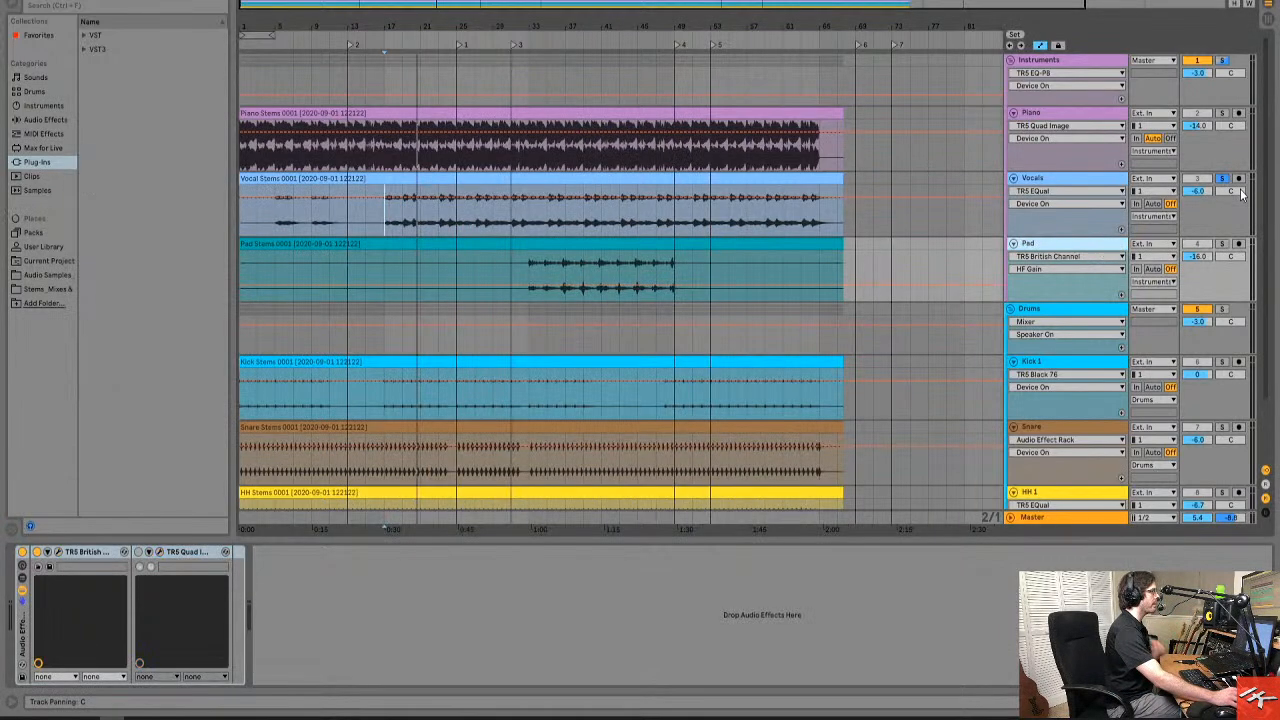
left_click(1221, 178)
left_click(528, 262)
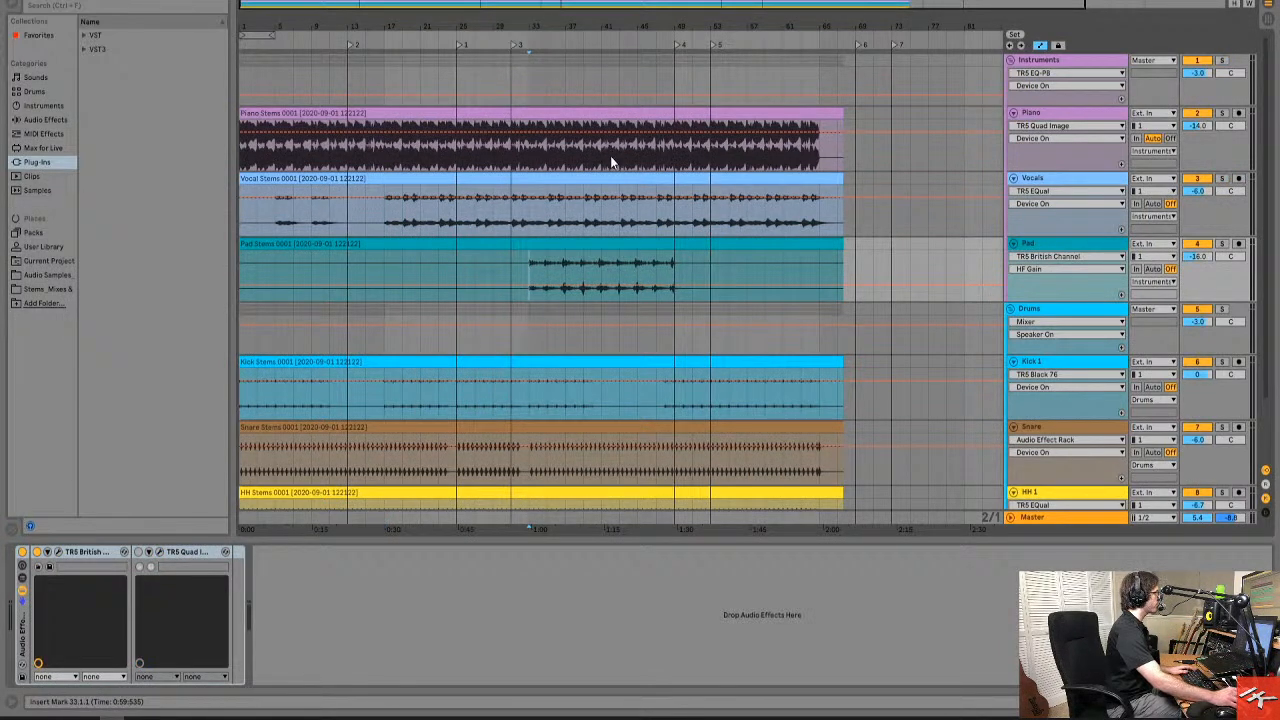
left_click(509, 269)
key("space")
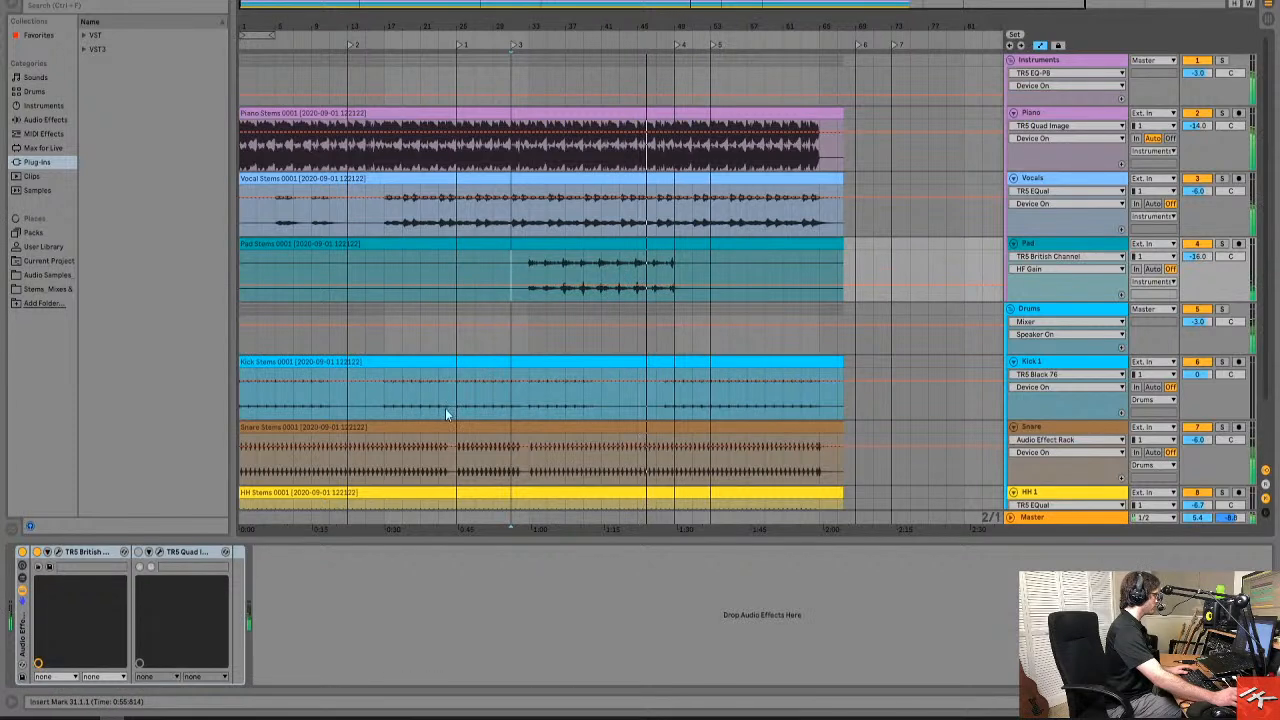
left_click(140, 552)
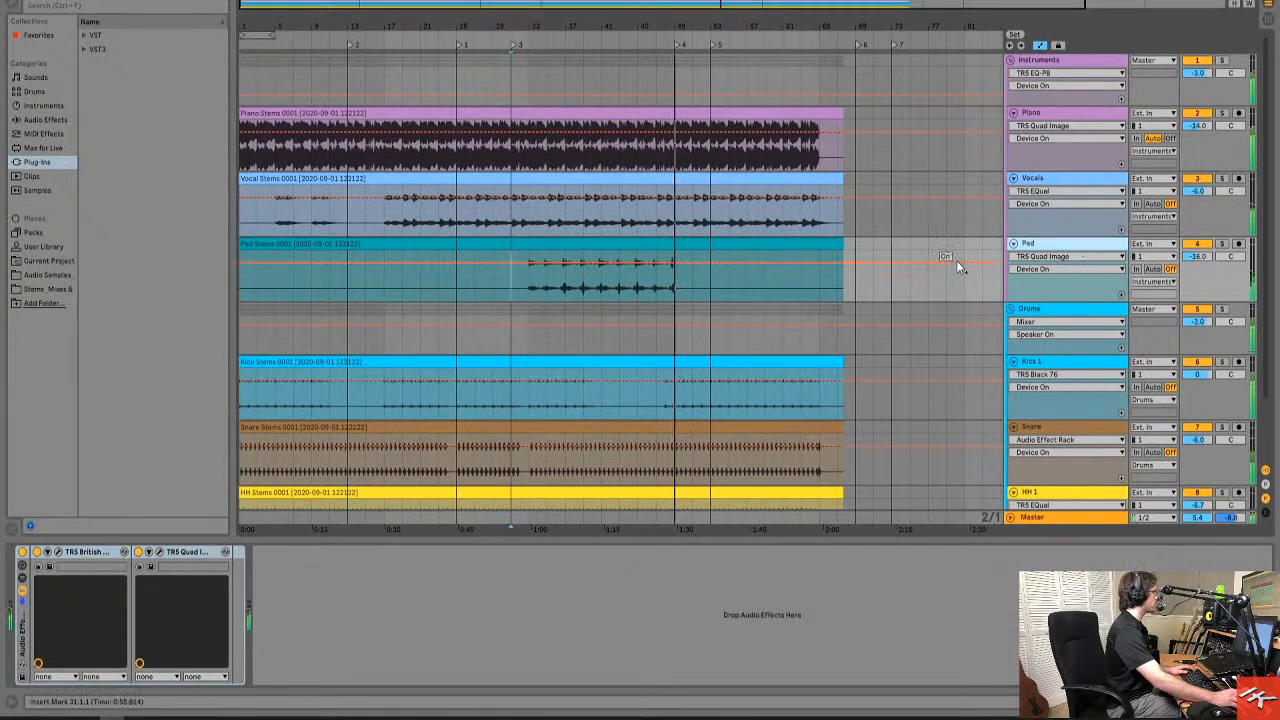
Solo the Pad track and play it from bar 33 with its TR5 Quad Image on.
left_click(1222, 245)
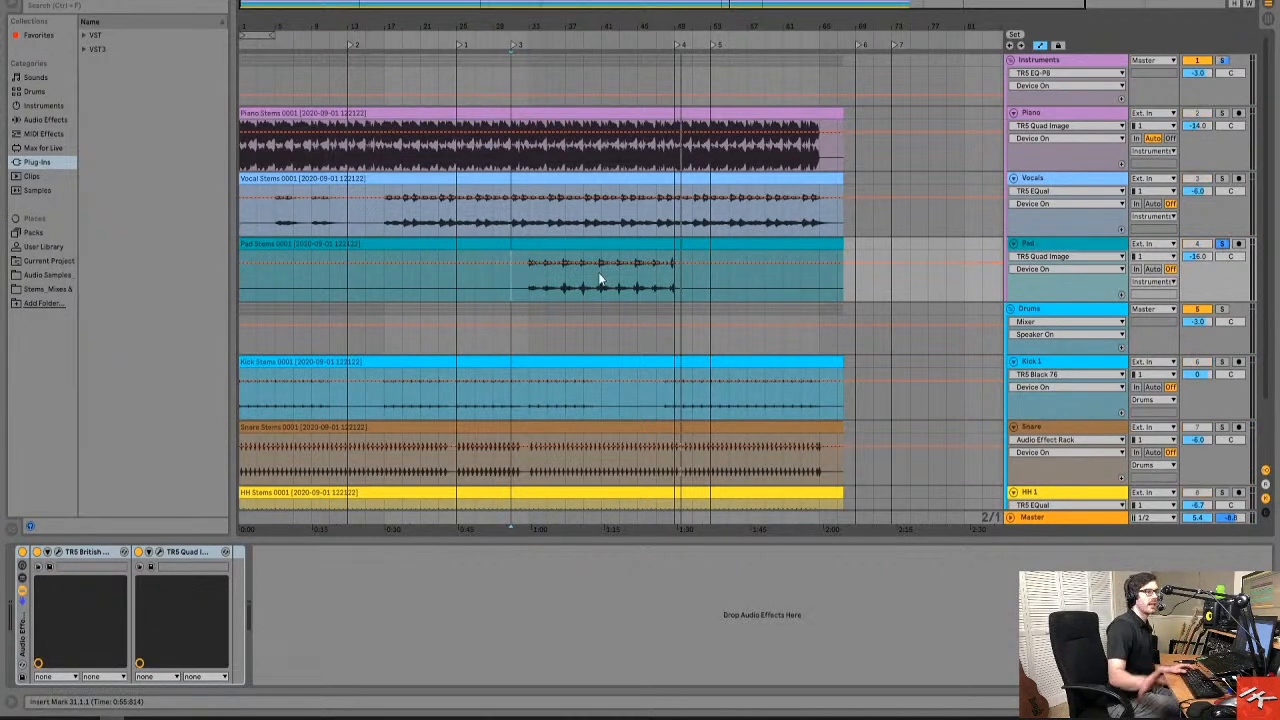
left_click(529, 293)
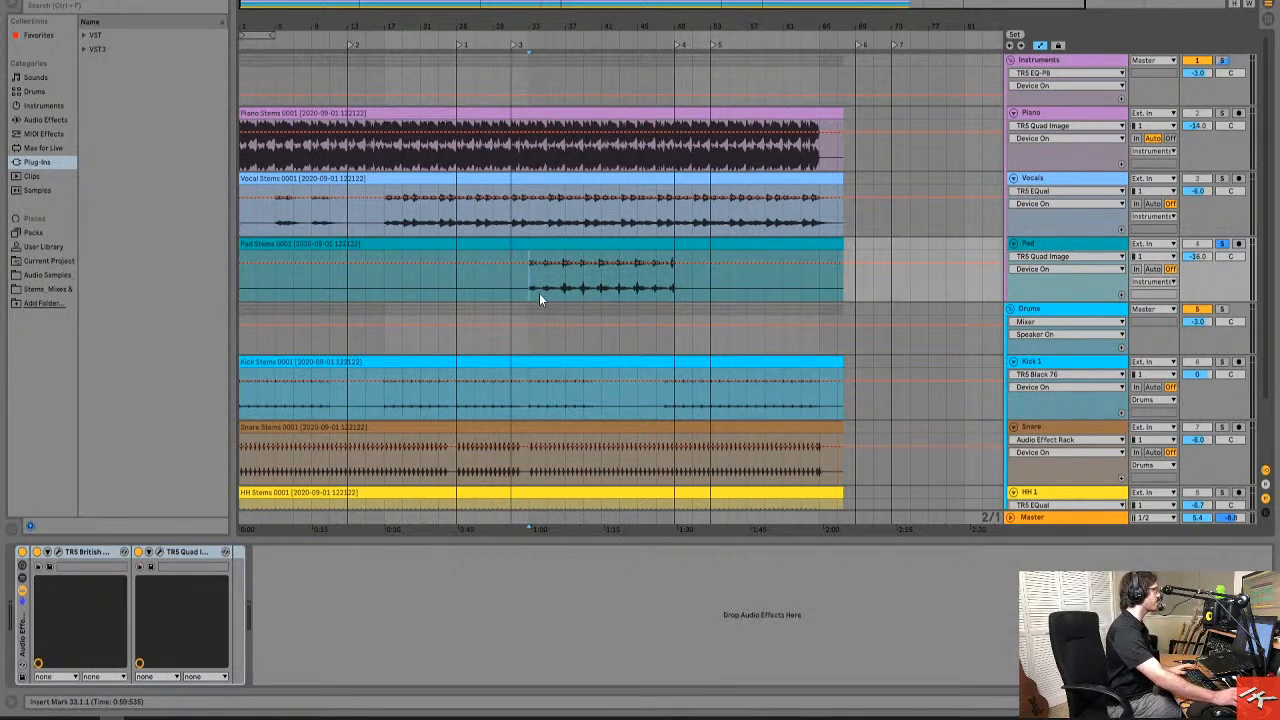
key("space")
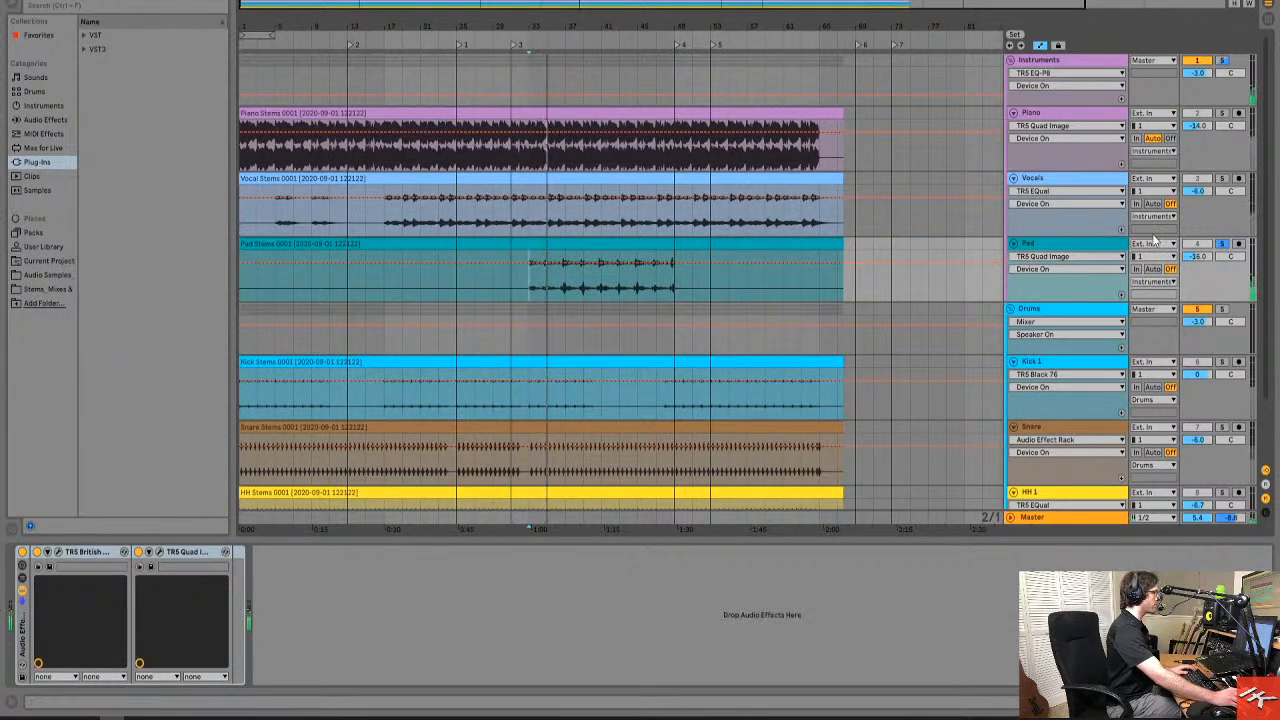
Unsolo the Pad track, play the full mix from bar 33, and bring up the Vocals track's plug-ins.
left_click(1223, 245)
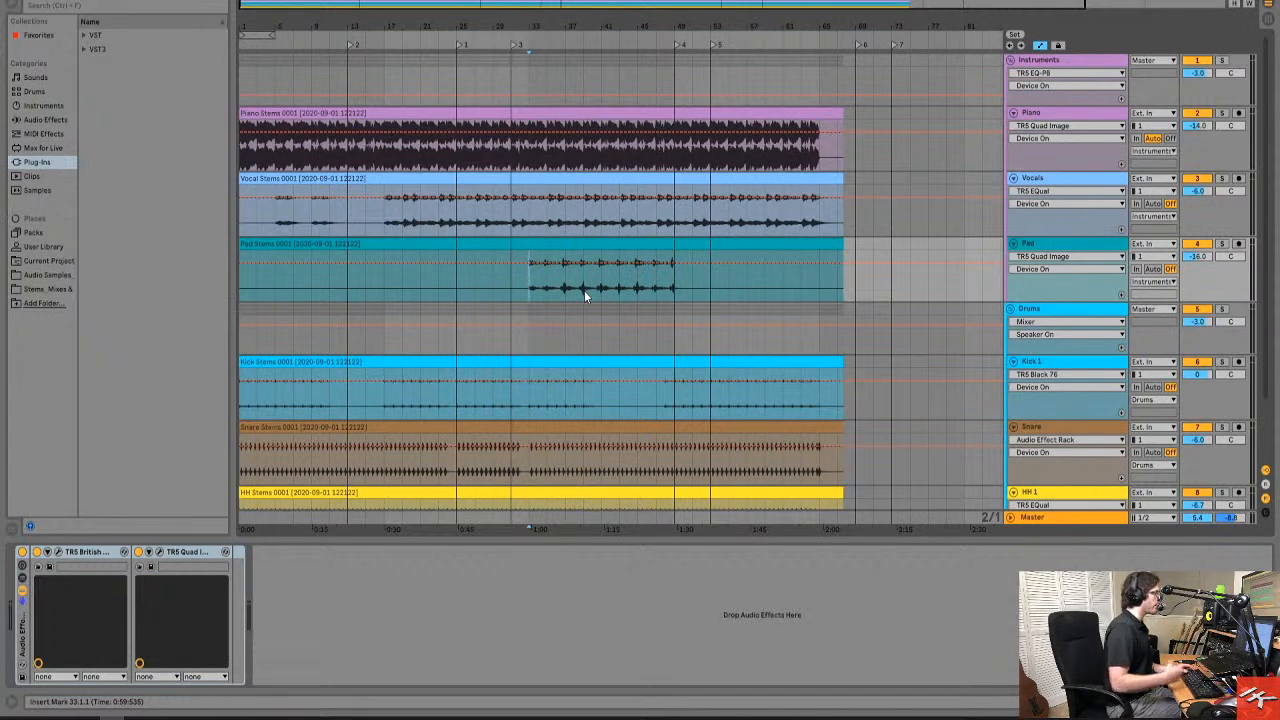
key("space")
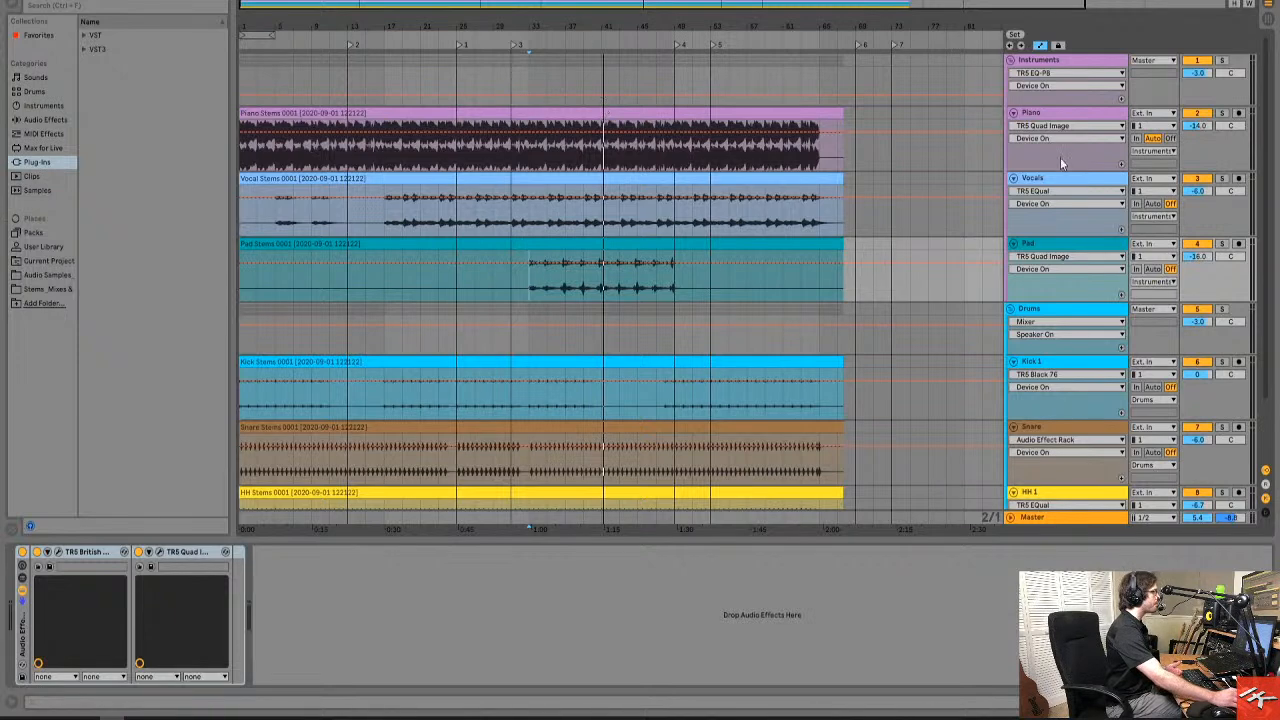
left_click(1059, 189)
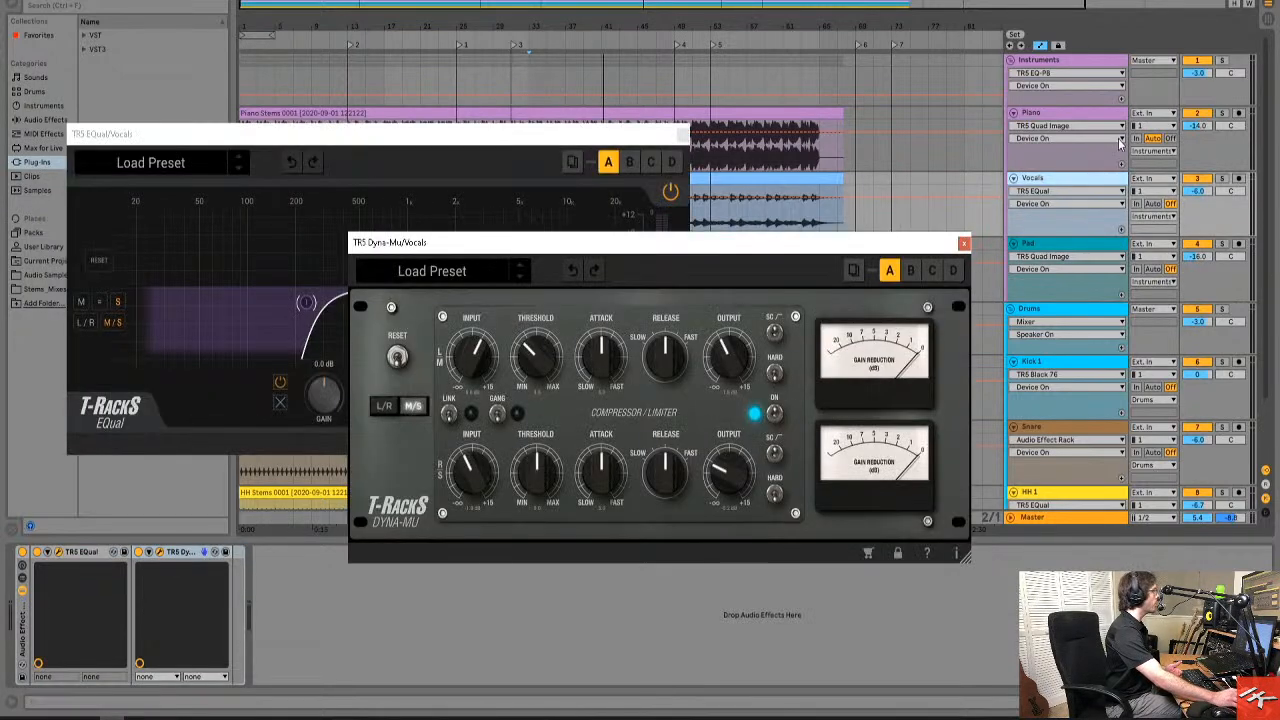
Look over the Pad, Drums and Kick 1 tracks and open the Piano track's TR5 Quad Image.
left_click(1085, 285)
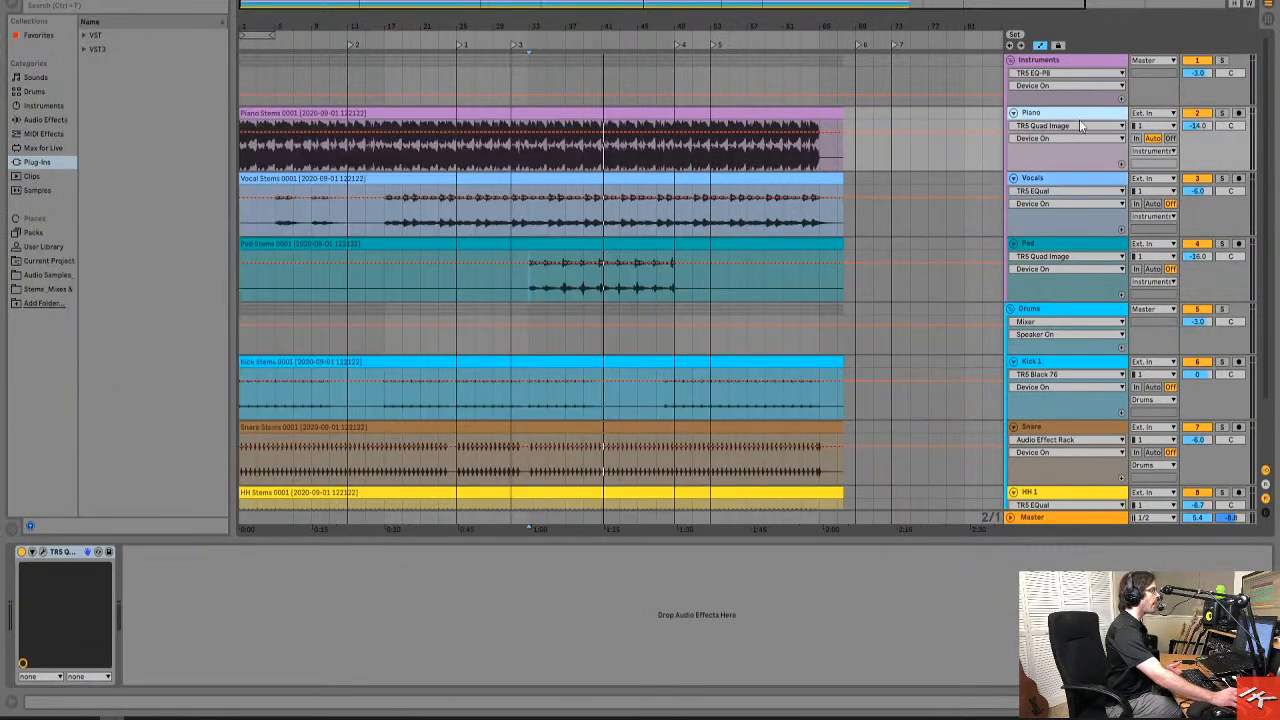
left_click(1072, 313)
left_click(954, 397)
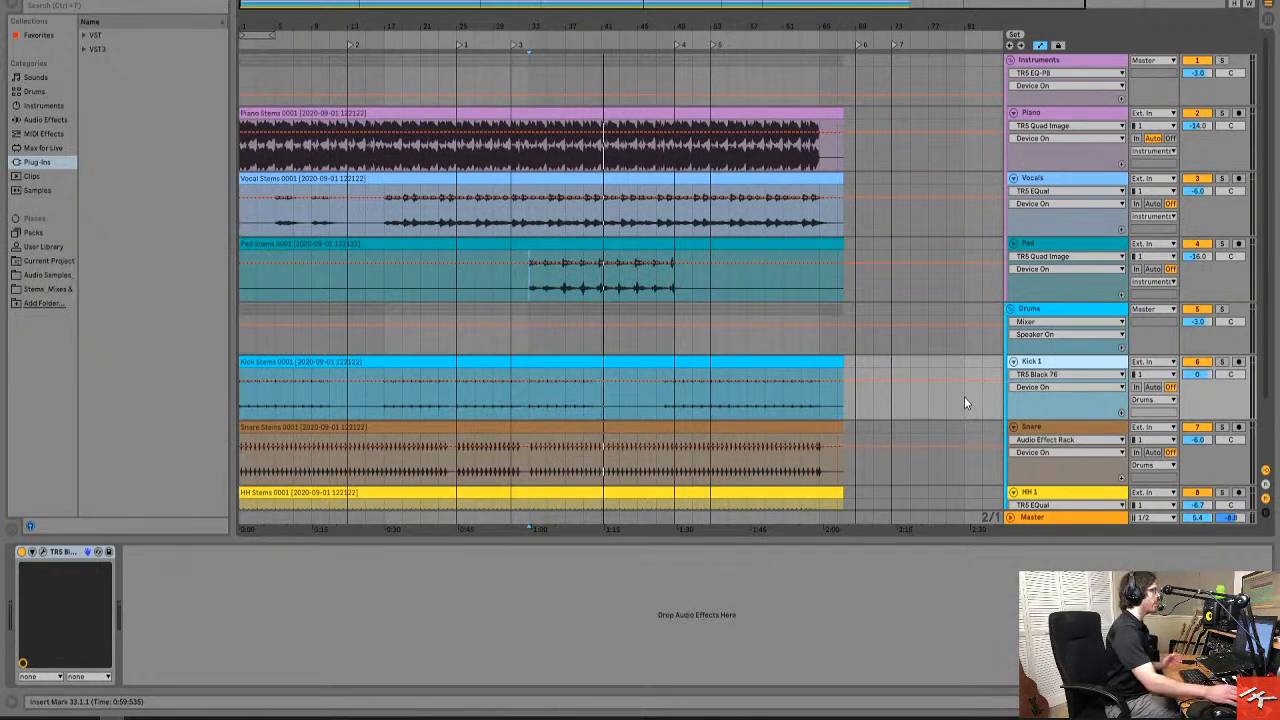
left_click(1062, 113)
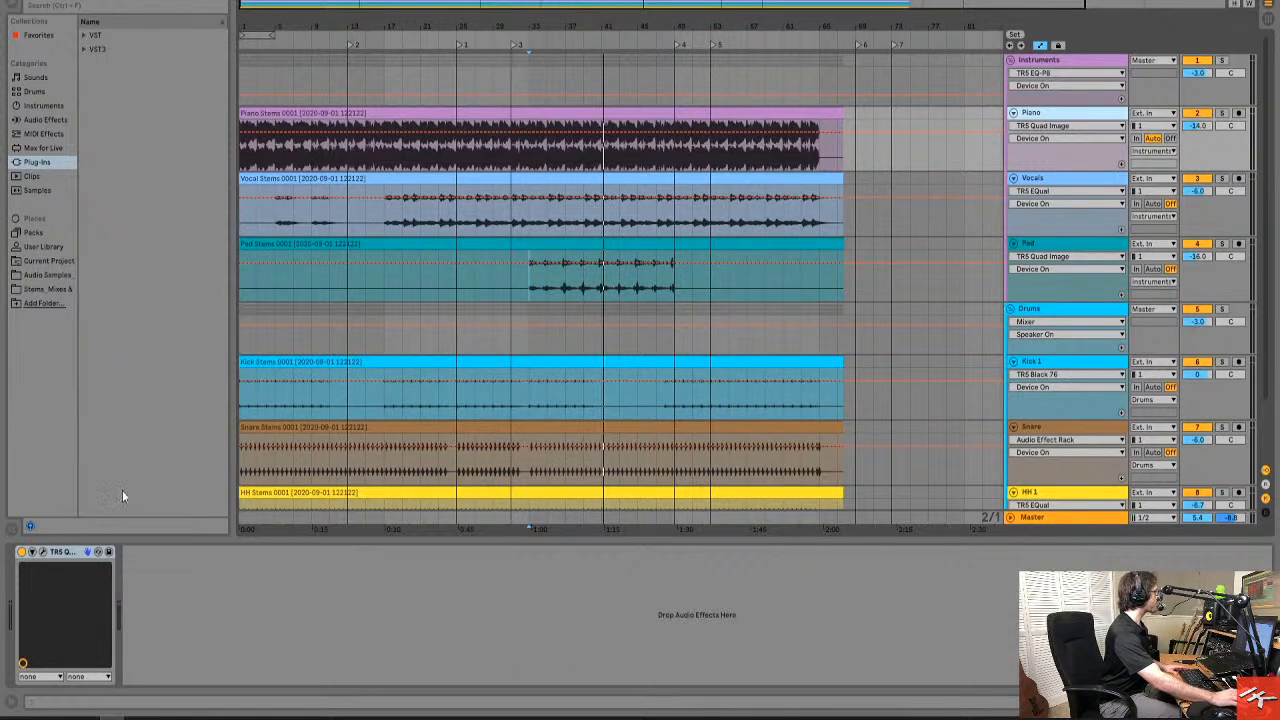
left_click(42, 551)
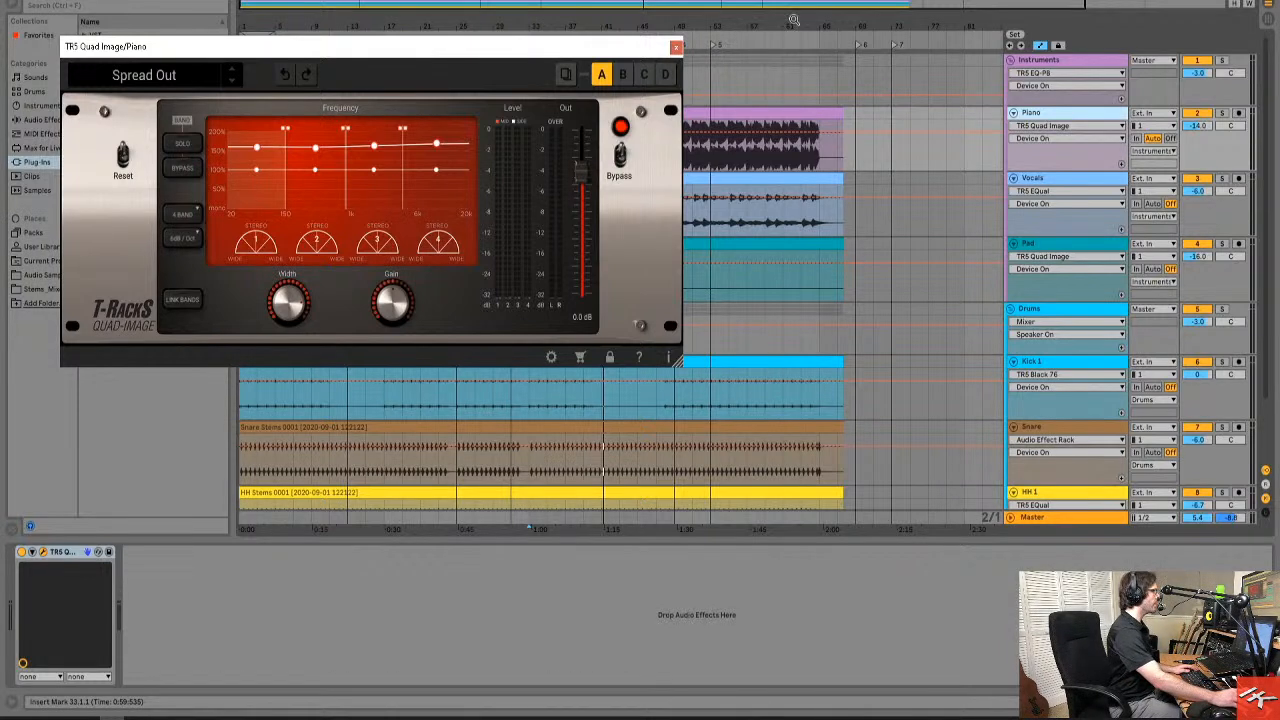
Solo the Kick 1 track and play it from bar 1.
left_click(1103, 366)
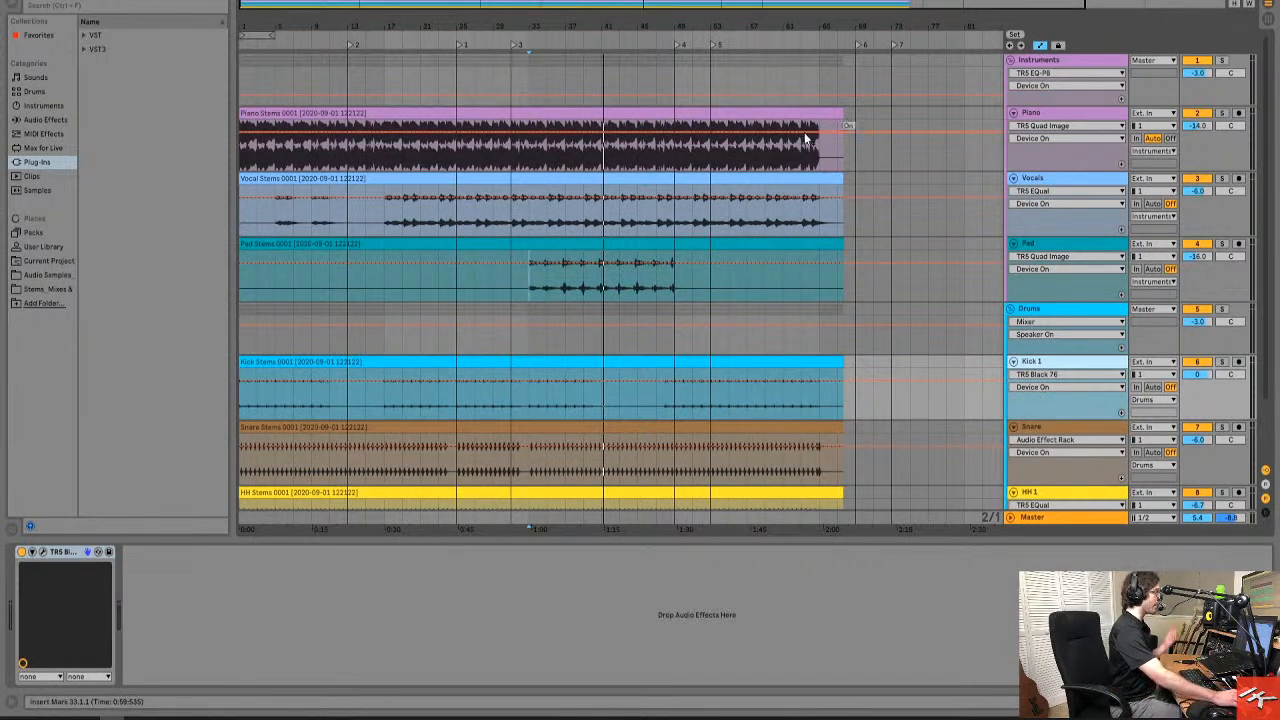
left_click(1221, 361)
left_click(1047, 368)
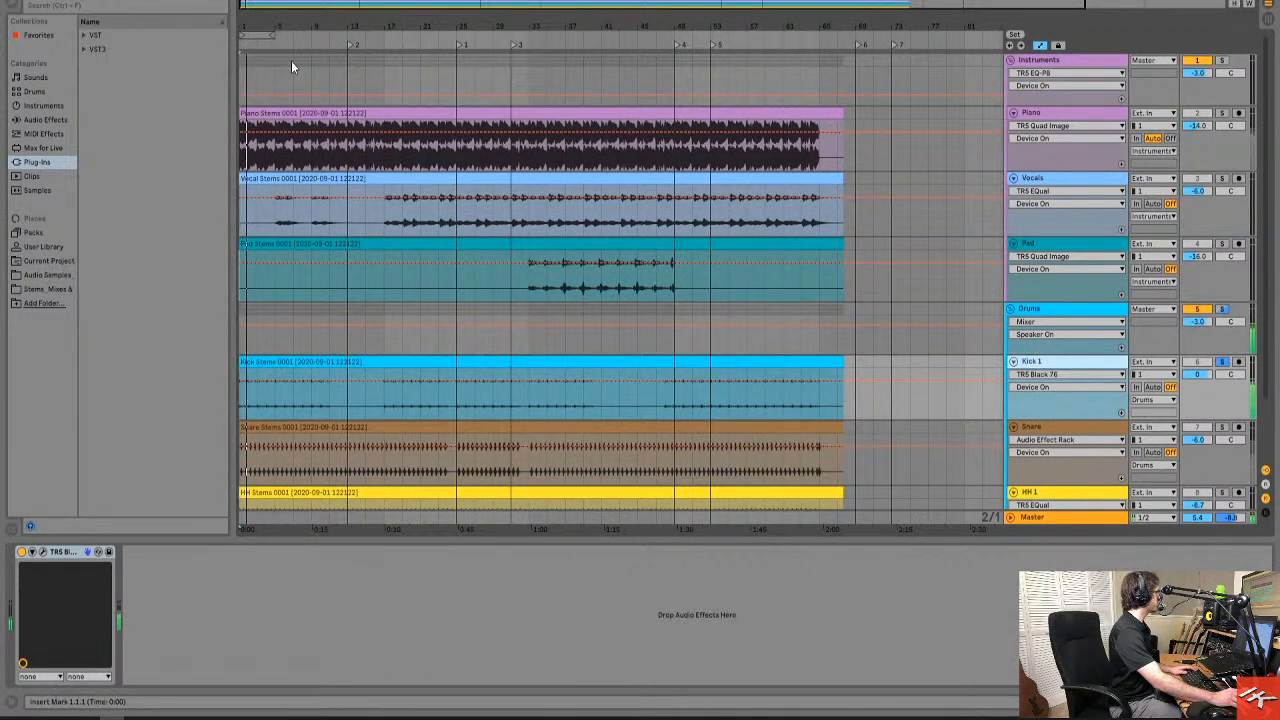
Add TR5 Saturator X from the IK Multimedia VST3 plug-ins to Kick 1, after the TR5 Black 76.
left_click(84, 49)
left_click(91, 91)
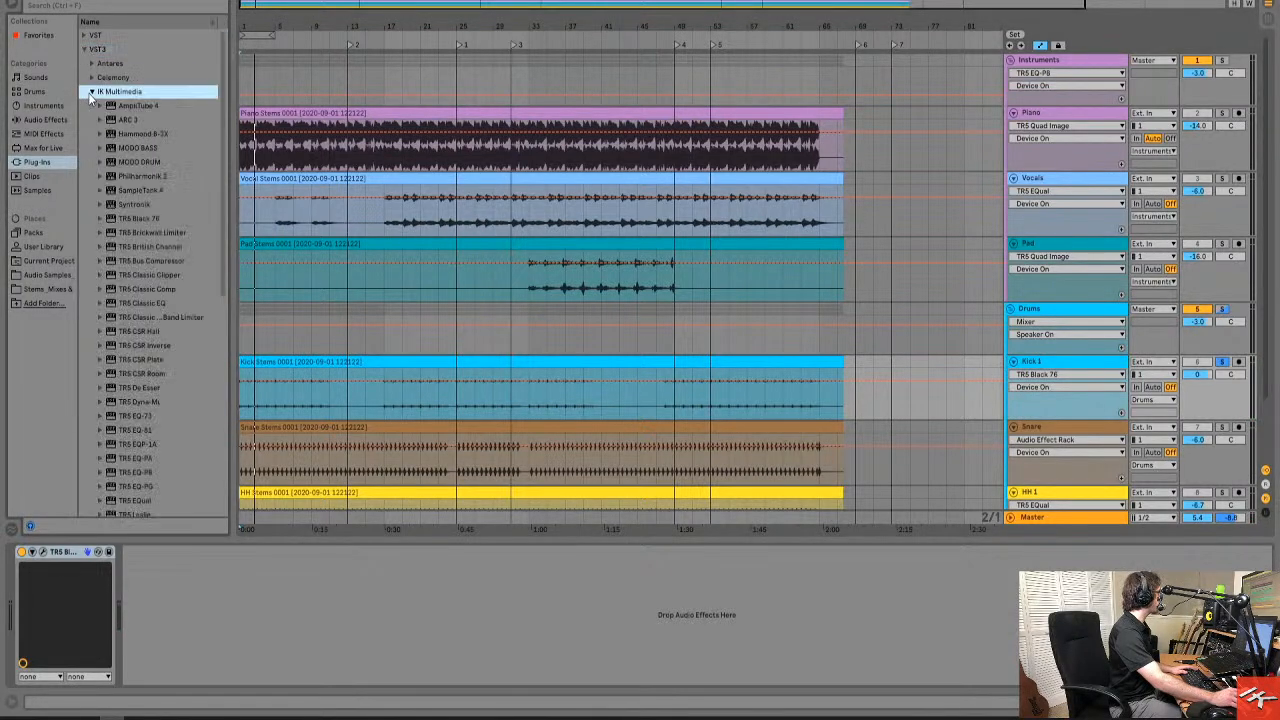
left_click_drag(225, 222, 199, 364)
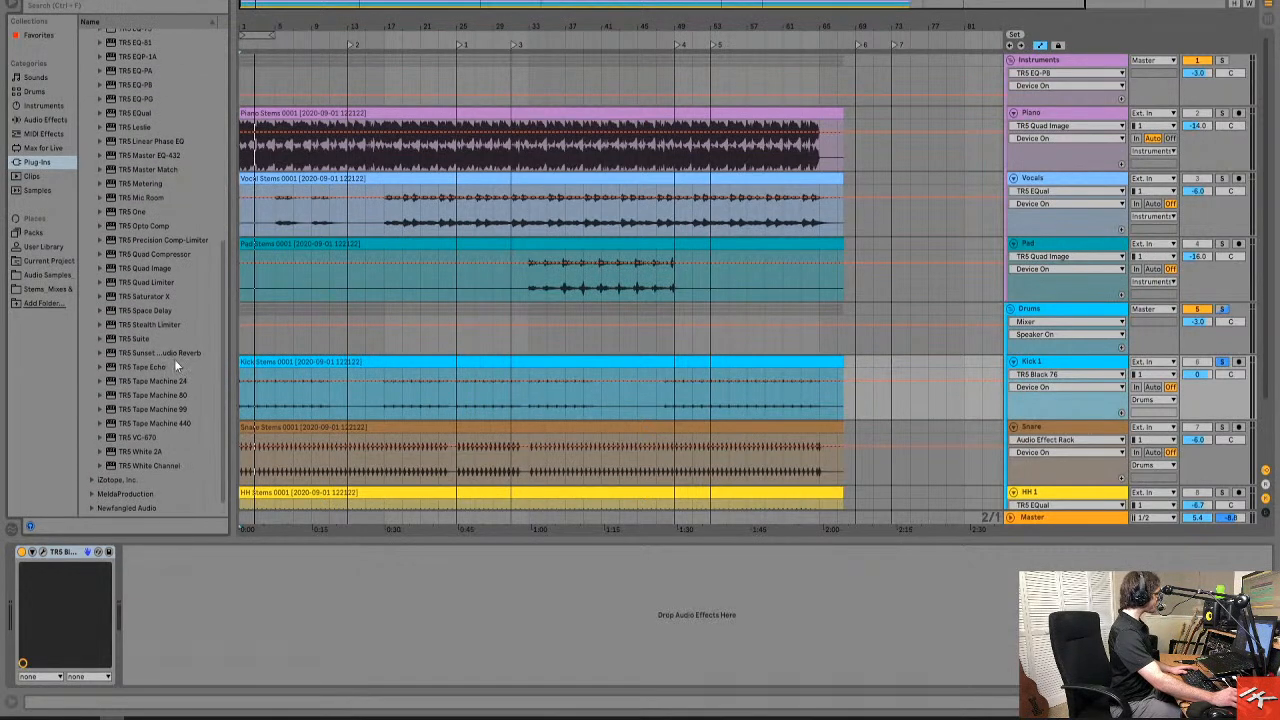
left_click_drag(135, 295, 251, 603)
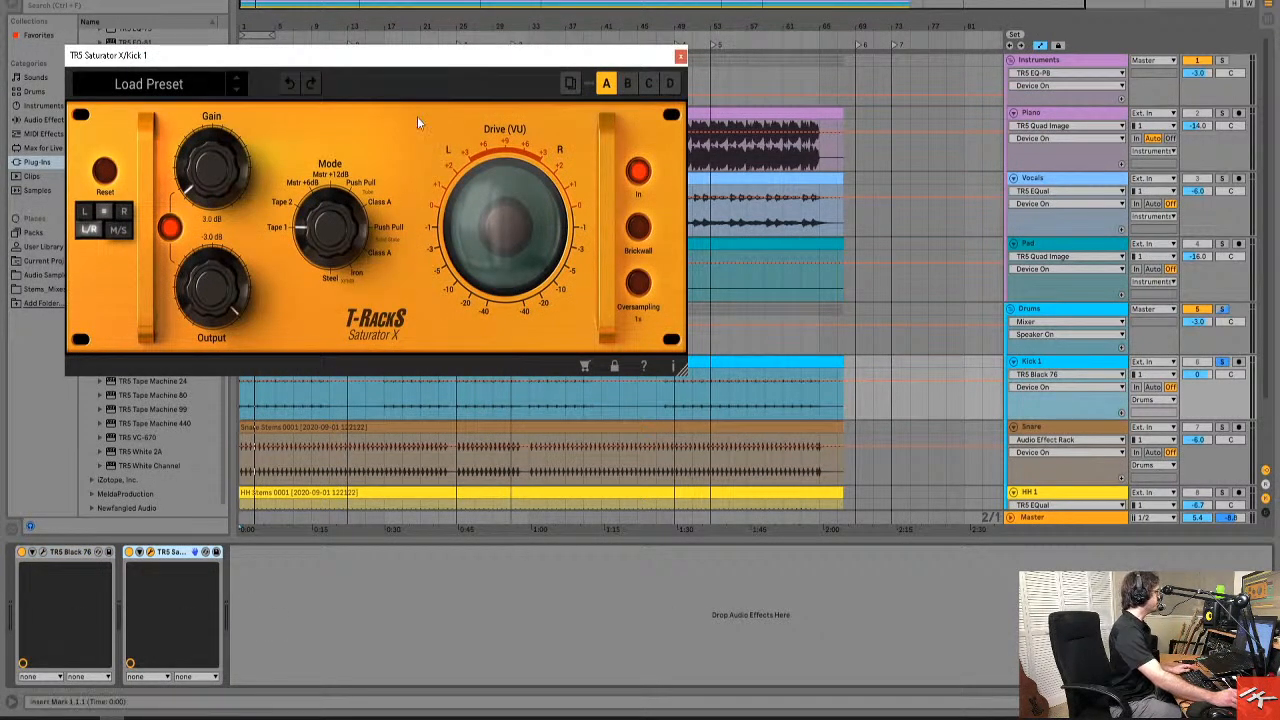
Set the Saturator X gain and output to 0.0 dB with linking on, and switch it to M/S processing of the mid.
left_click_drag(426, 59, 741, 115)
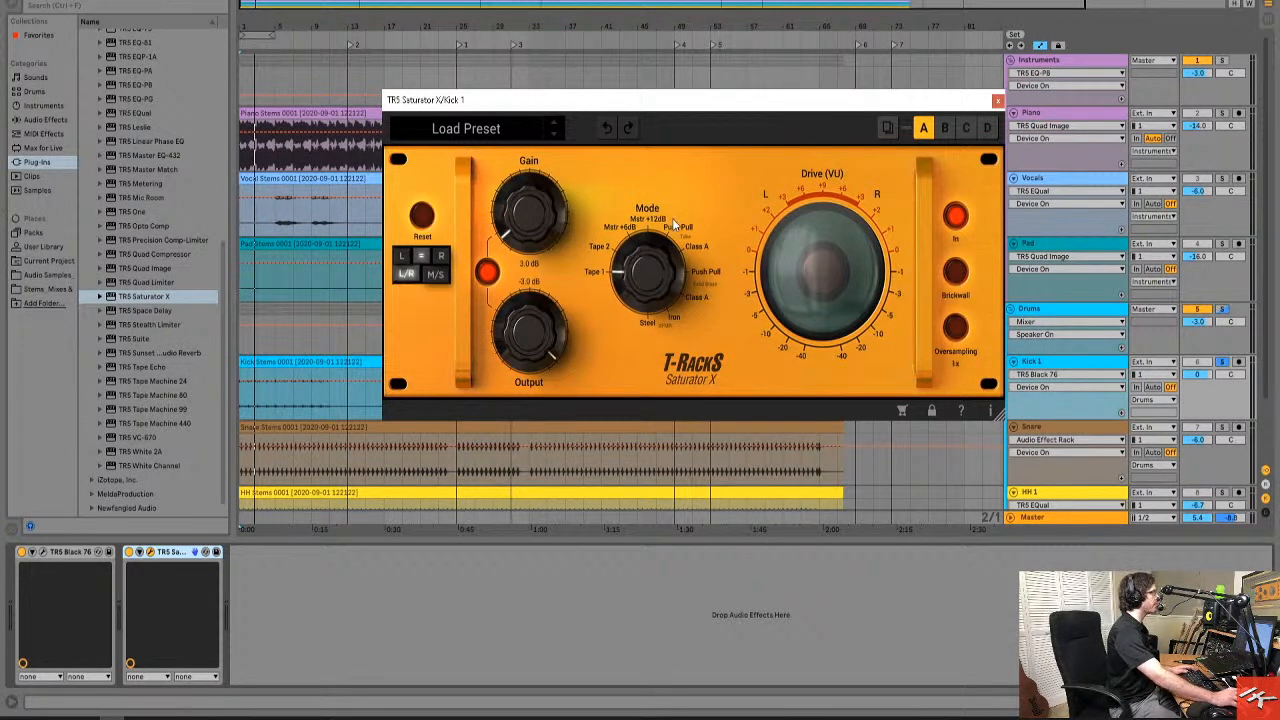
left_click_drag(549, 238, 570, 434)
left_click(484, 277)
left_click(487, 271)
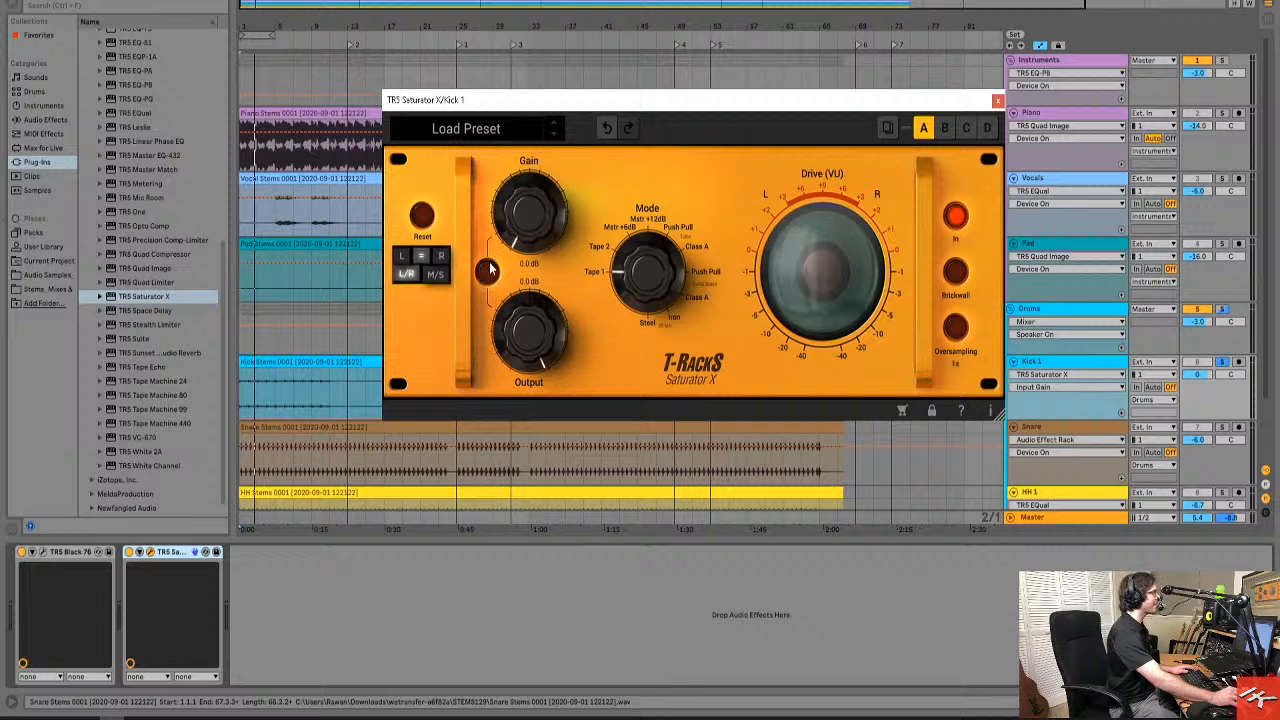
left_click(412, 268)
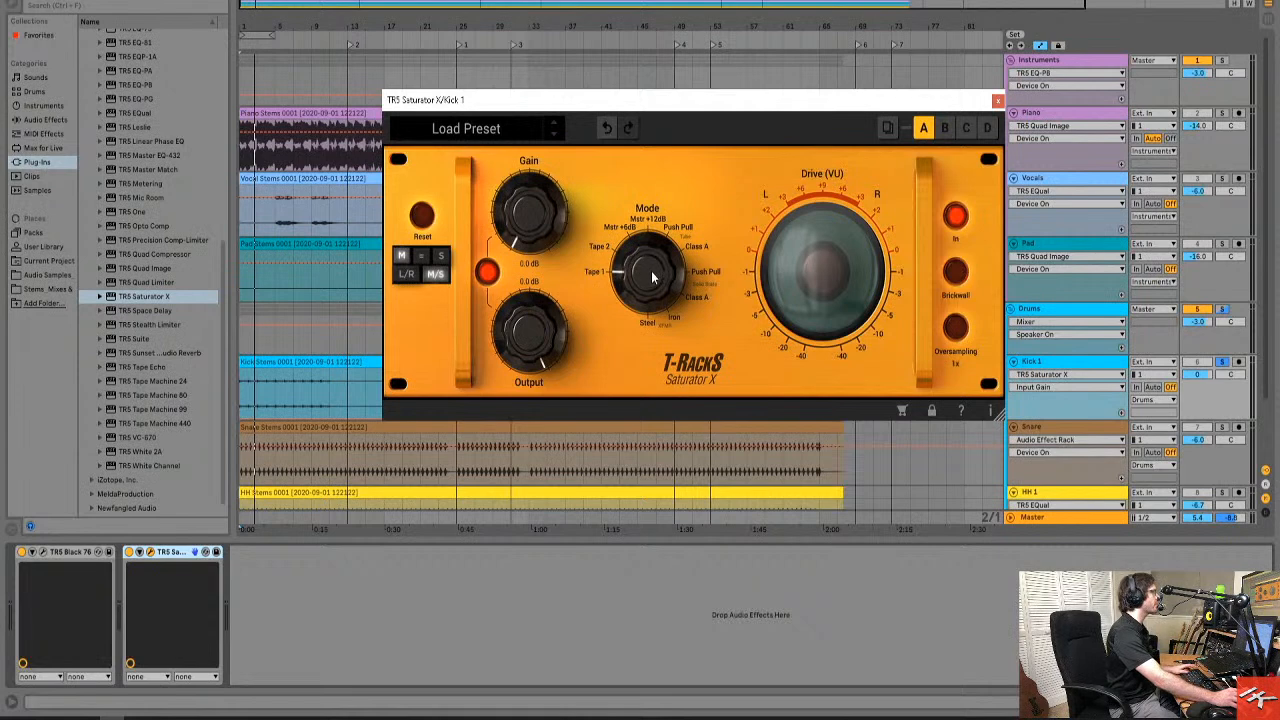
Raise the Saturator X's linked gain to 15.9 dB and try its Mstr +6dB mode on the kick.
left_click_drag(521, 237, 522, 127)
left_click_drag(651, 275, 649, 252)
left_click_drag(544, 238, 574, 217)
left_click_drag(651, 282, 650, 262)
left_click_drag(556, 250, 561, 217)
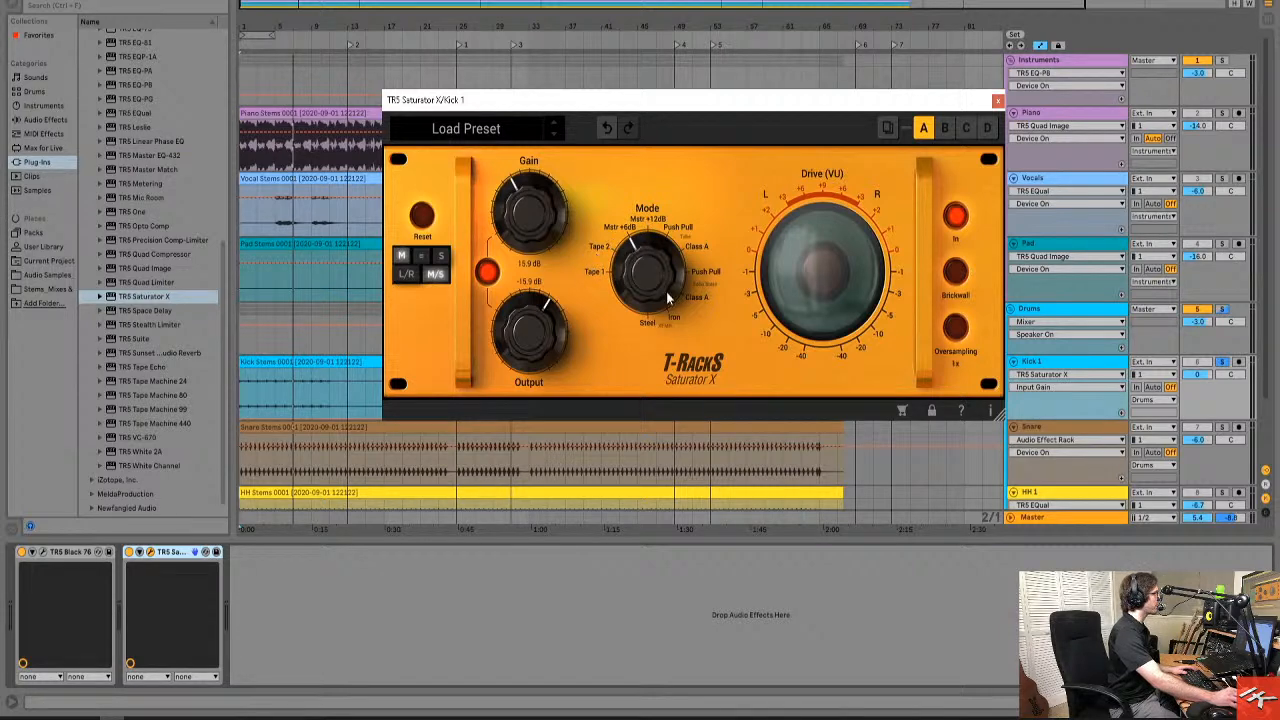
Play the kick from bar 1 and audition the Mstr +12dB and Class A saturation modes, adjusting the linked gain to 16.0 dB.
key("space")
left_click_drag(641, 280, 651, 273)
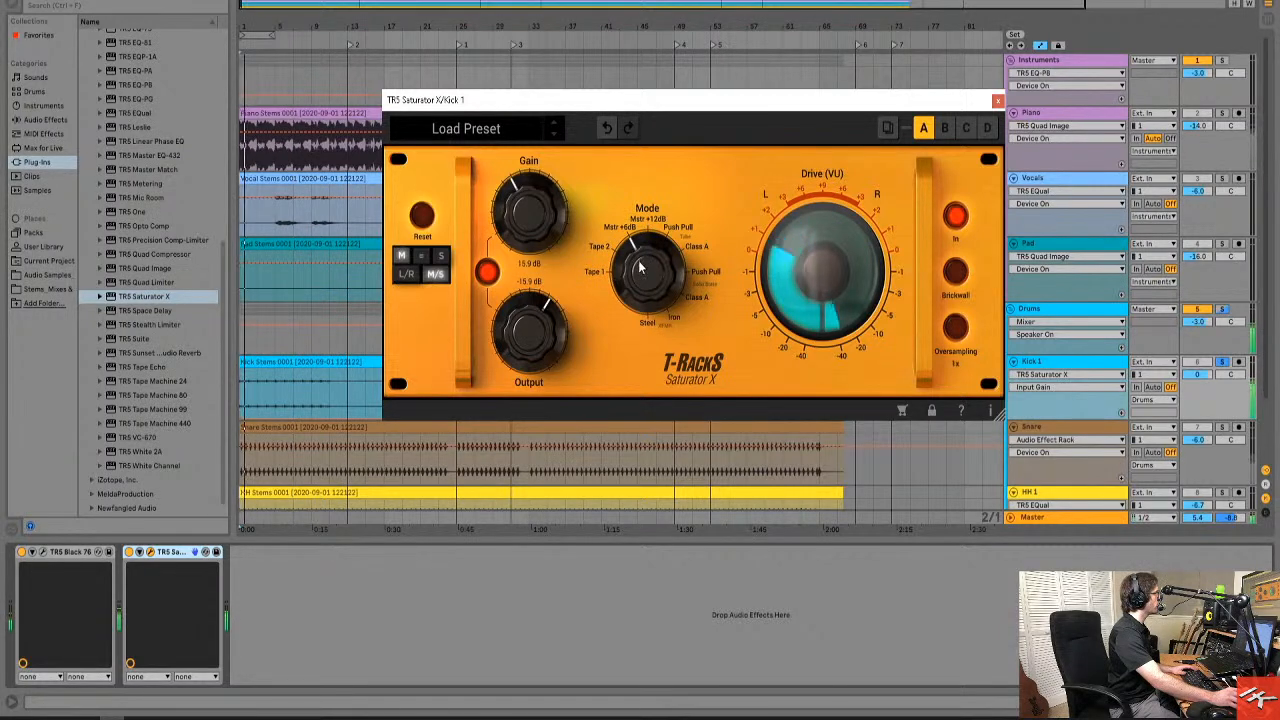
mouse_move(570, 228)
left_mouse_down()
mouse_move(548, 165)
mouse_move(570, 238)
left_mouse_up()
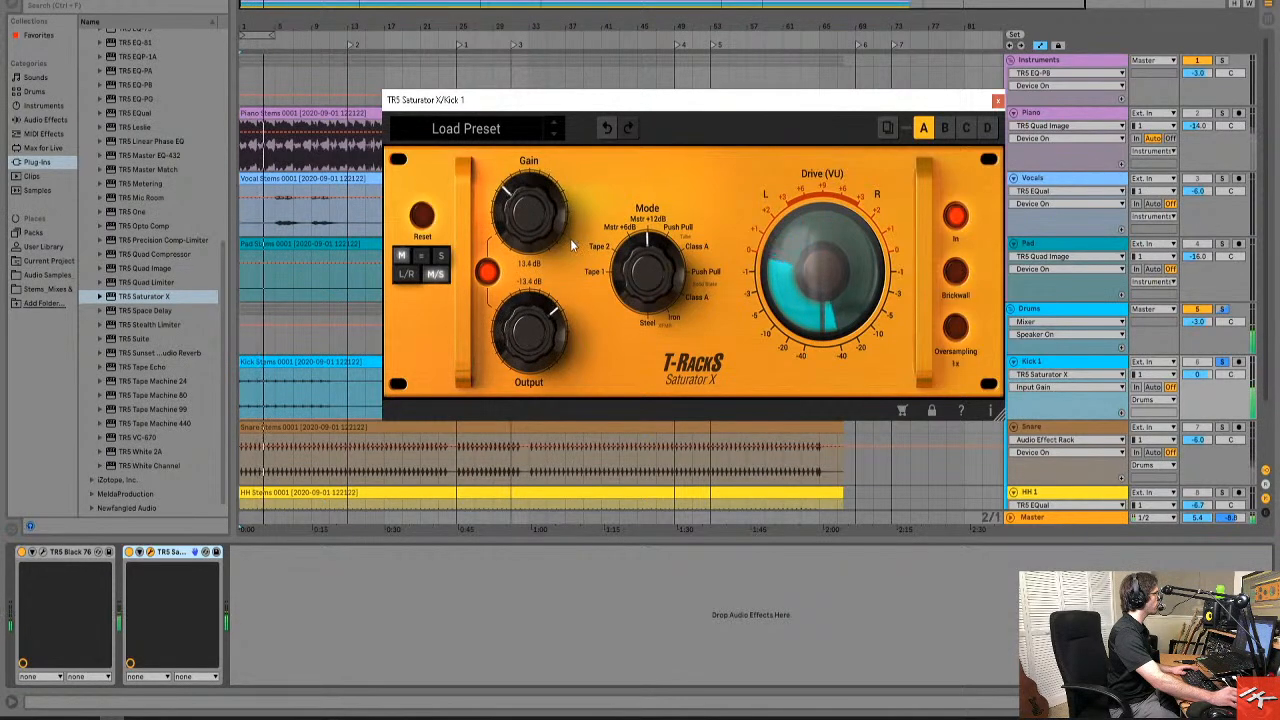
left_click_drag(653, 279, 650, 267)
mouse_move(533, 229)
left_mouse_down()
mouse_move(540, 159)
mouse_move(556, 226)
left_mouse_up()
left_click_drag(652, 282, 648, 273)
mouse_move(520, 225)
left_mouse_down()
mouse_move(546, 206)
mouse_move(536, 215)
mouse_move(545, 185)
mouse_move(534, 206)
left_mouse_up()
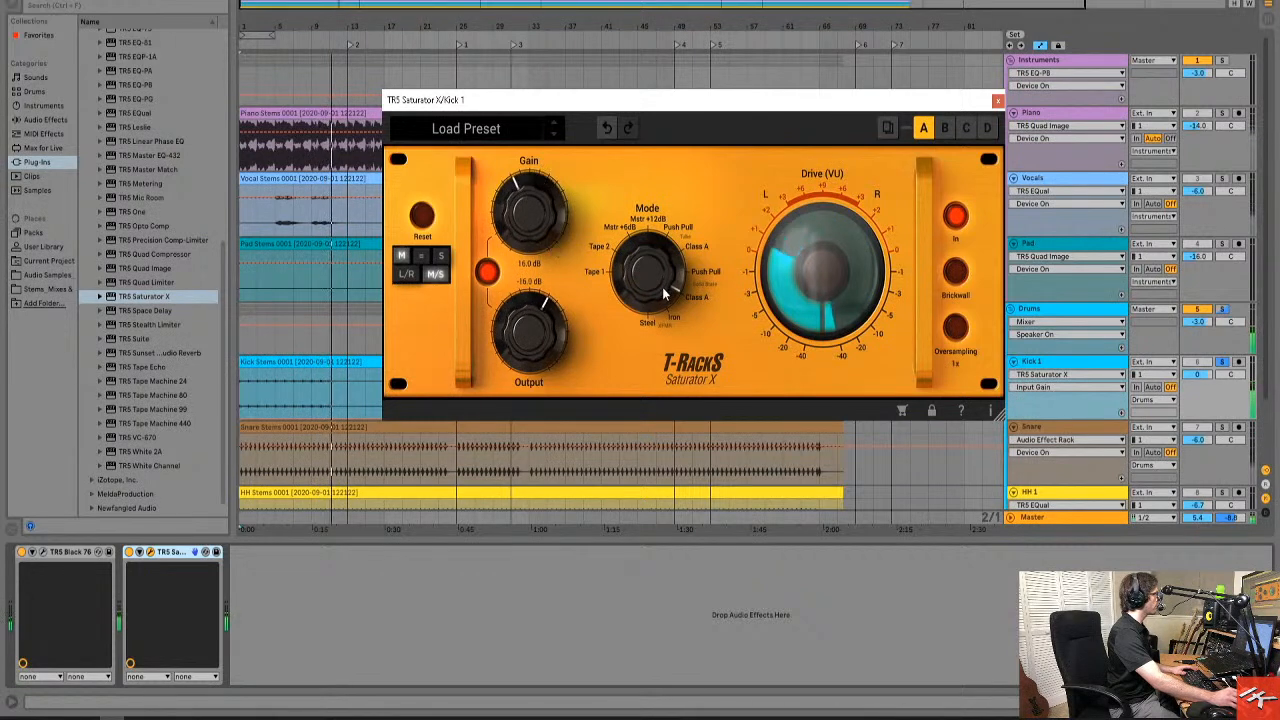
Set the Saturator X to Steel mode, audition it, and set the linked gain to 24.7 dB.
left_click_drag(532, 198, 537, 171)
left_click_drag(649, 262, 645, 236)
left_click_drag(545, 212, 549, 210)
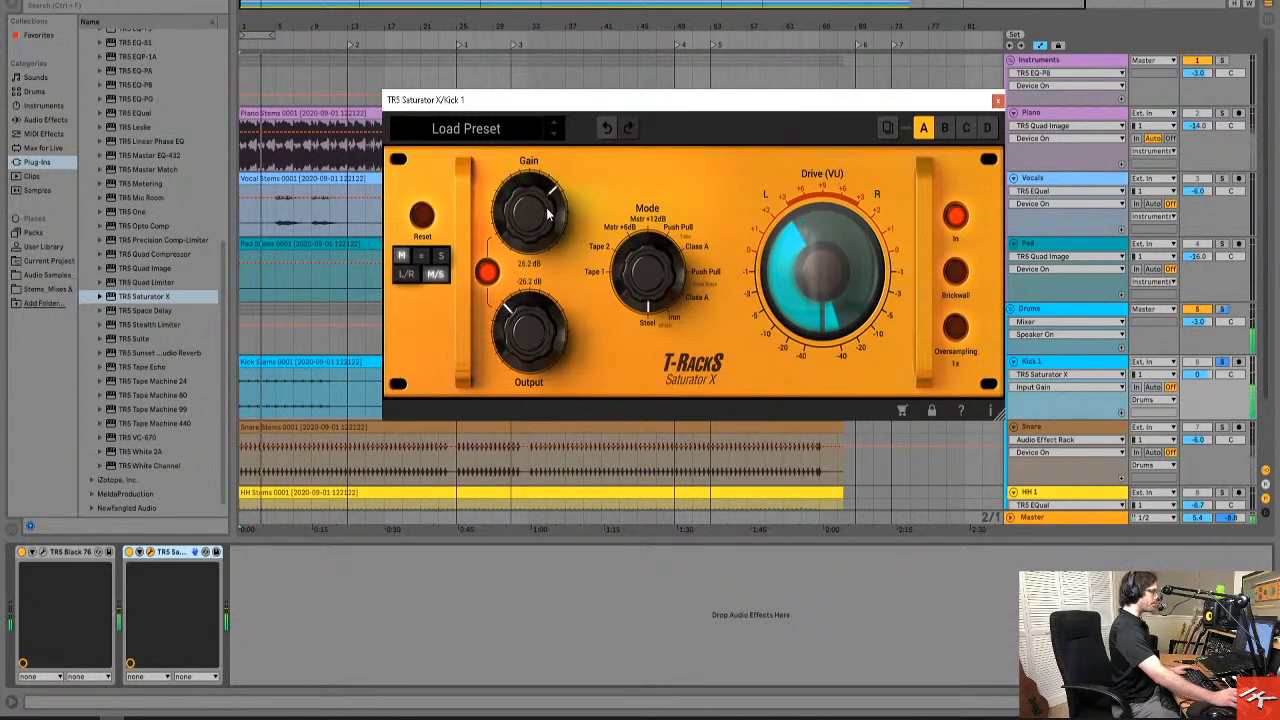
key("space")
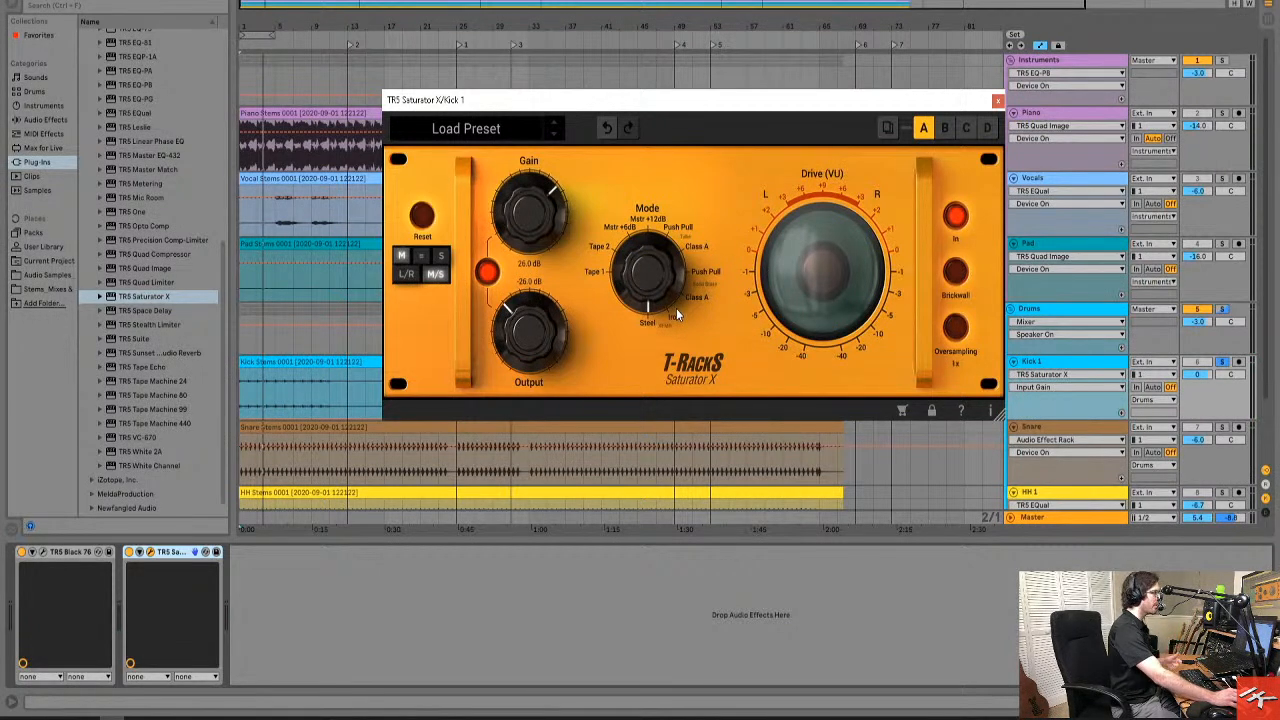
left_click_drag(530, 229, 530, 232)
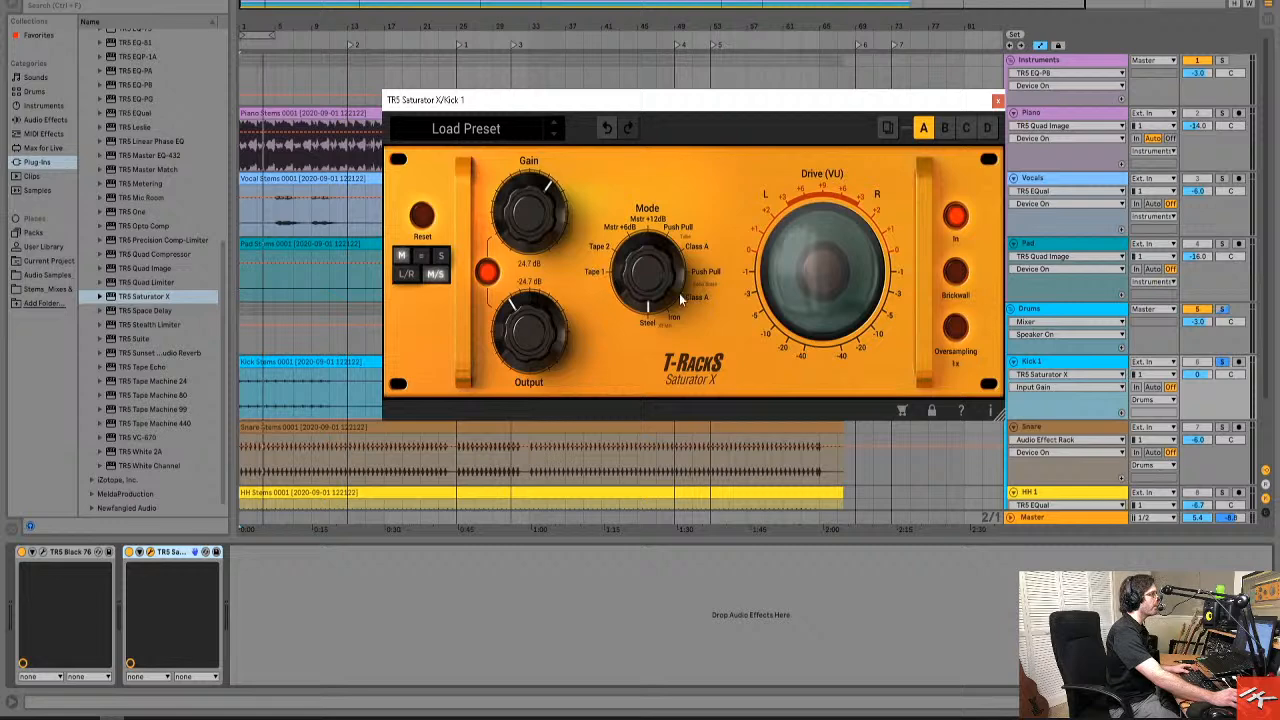
Unsolo Kick 1, play the full mix from bar 1, and compare it with Saturator X switched off and on.
left_click(1223, 363)
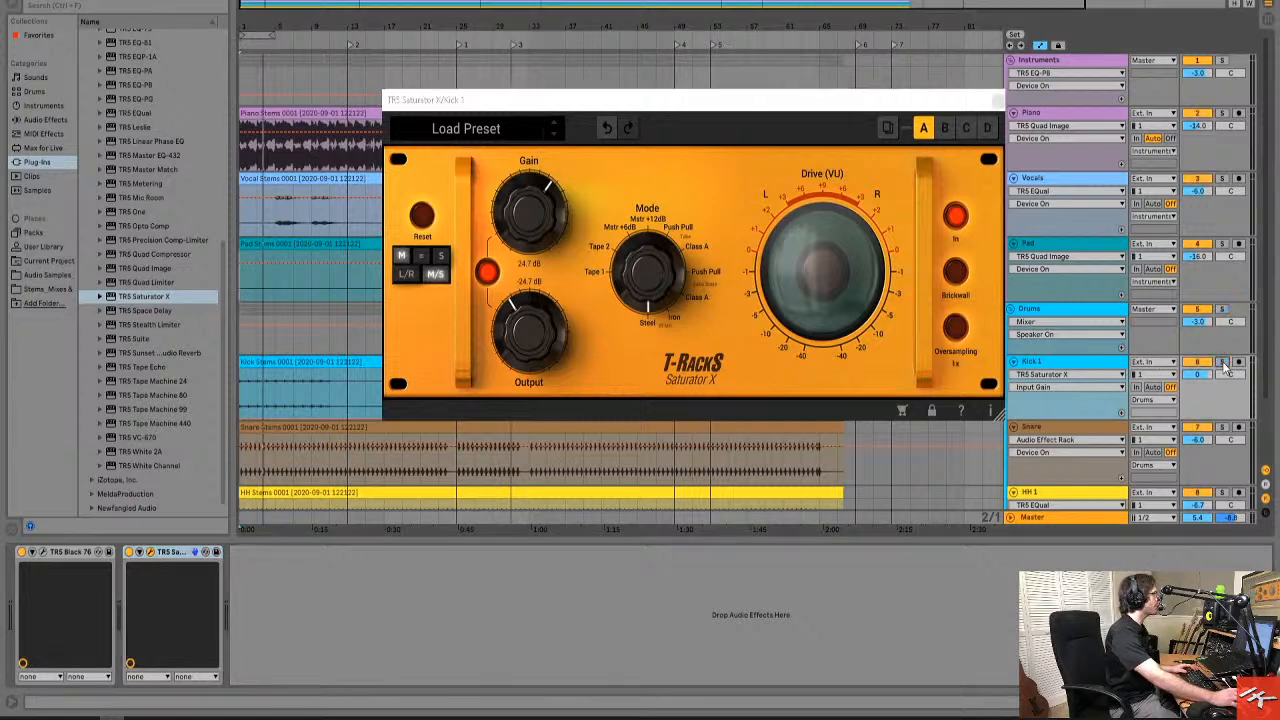
key("space")
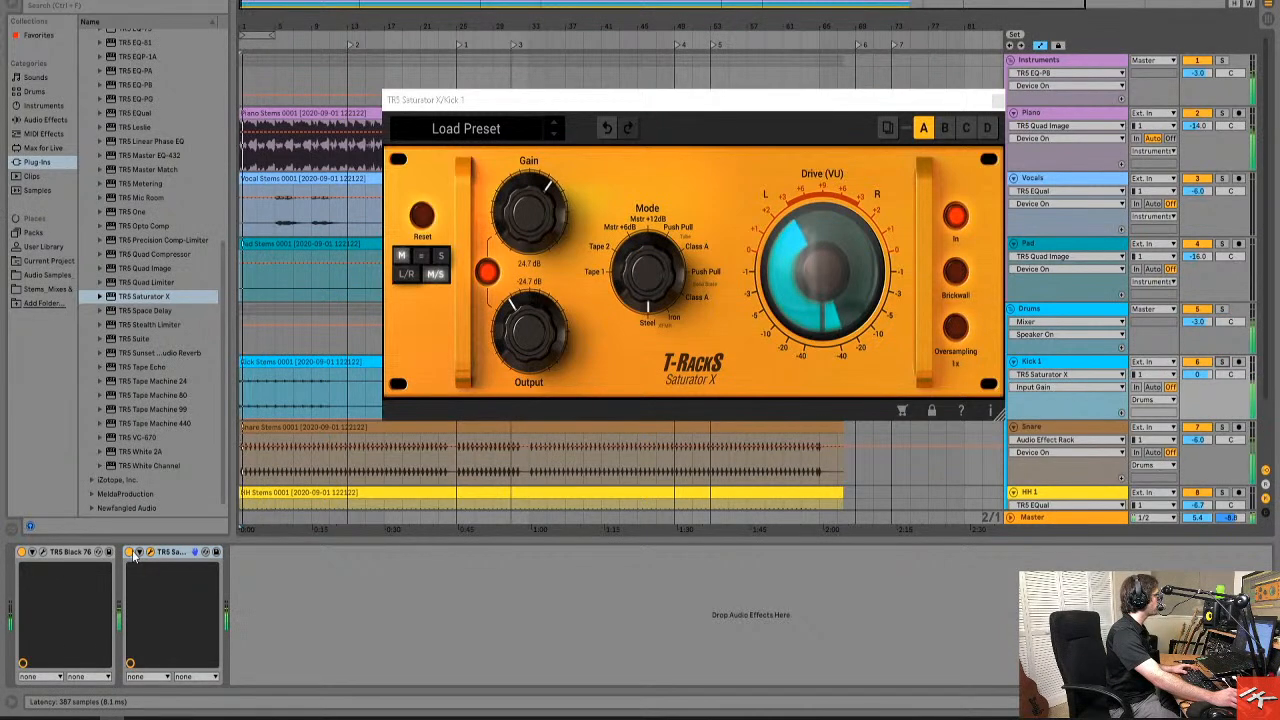
left_click(129, 552)
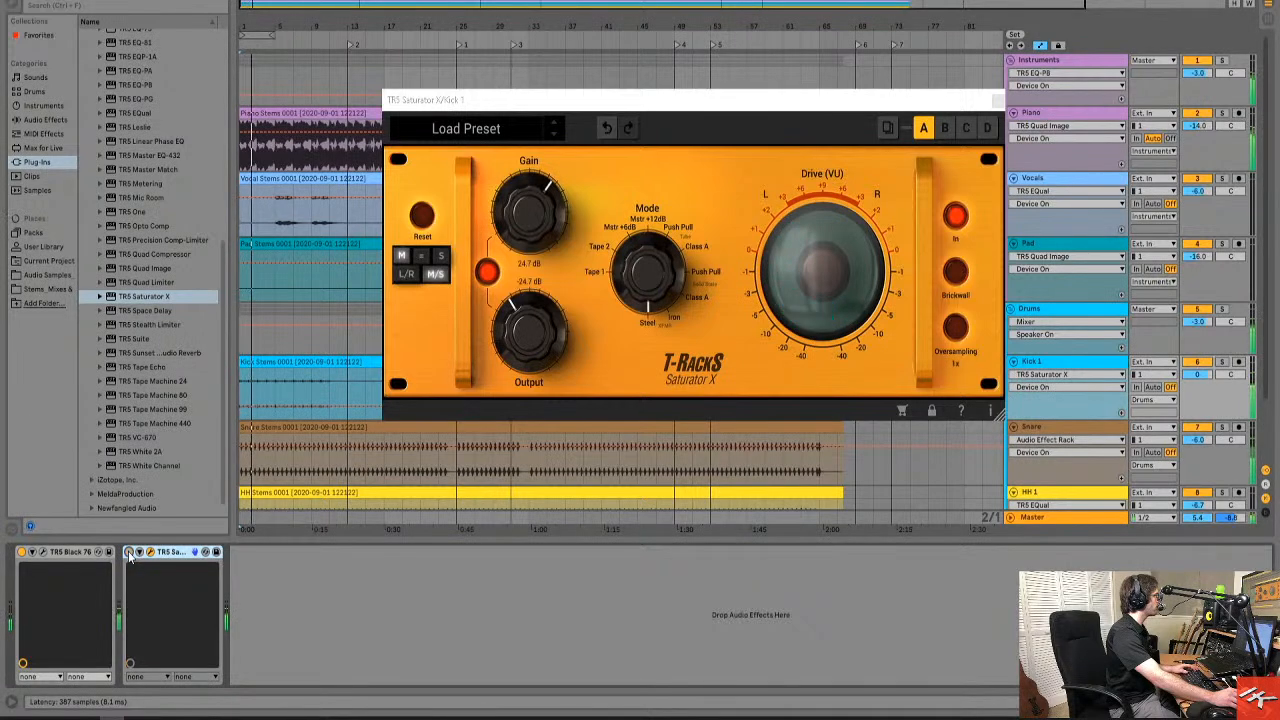
left_click(129, 552)
Raise the Saturator X's linked gain to 26.8 dB and compare the mix with the plug-in off and on.
left_click_drag(521, 234, 520, 226)
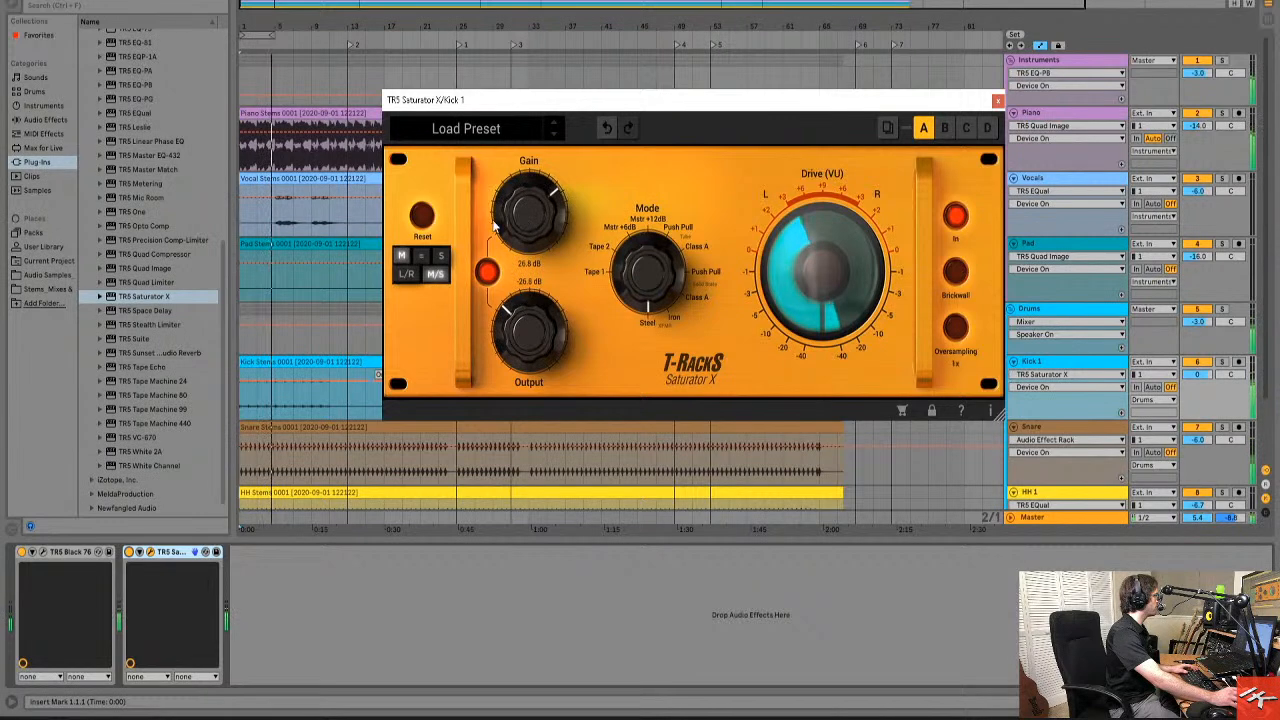
left_click(129, 552)
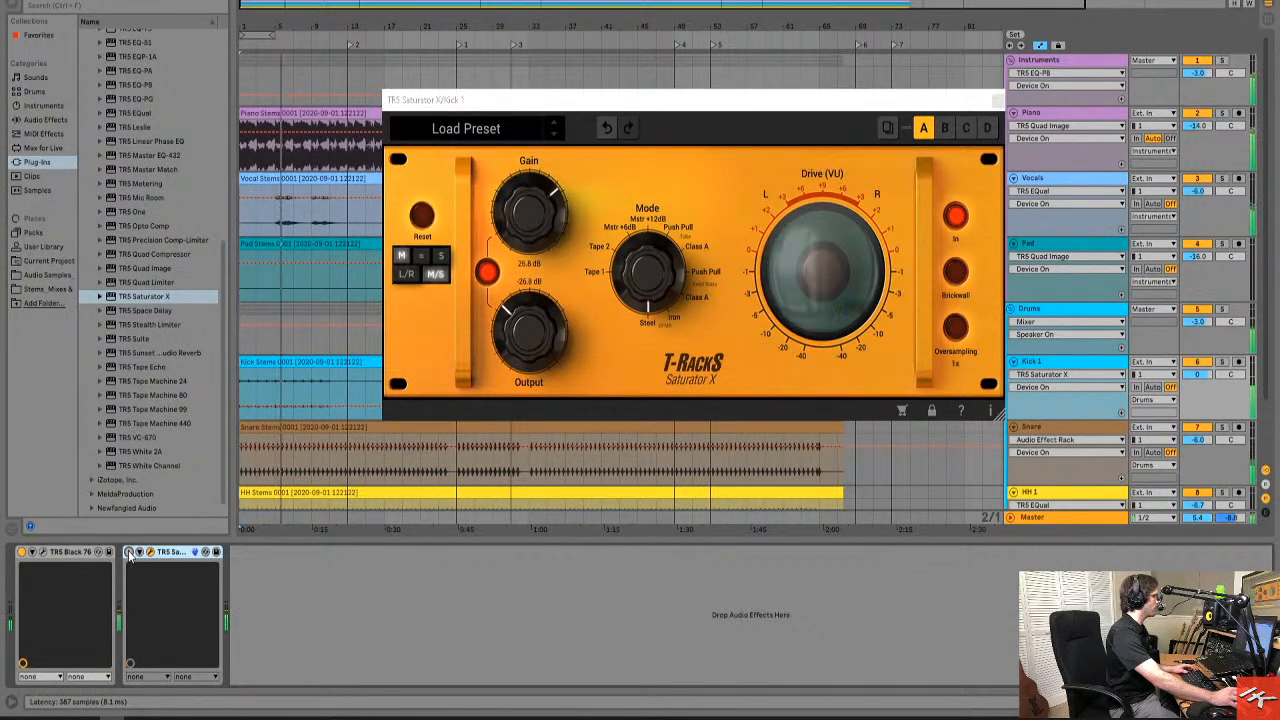
left_click(129, 552)
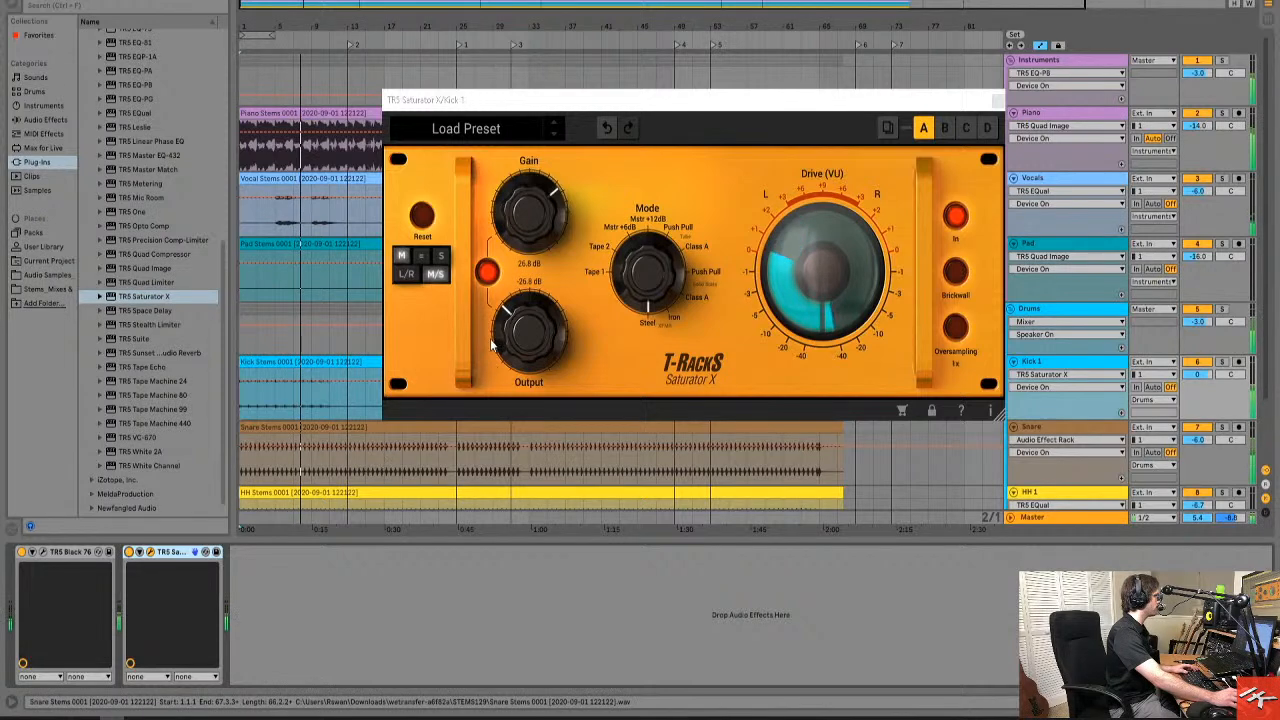
Set the Saturator X's linked gain to 27.5 dB, then switch the plug-in off and close its window.
left_click_drag(529, 240, 533, 234)
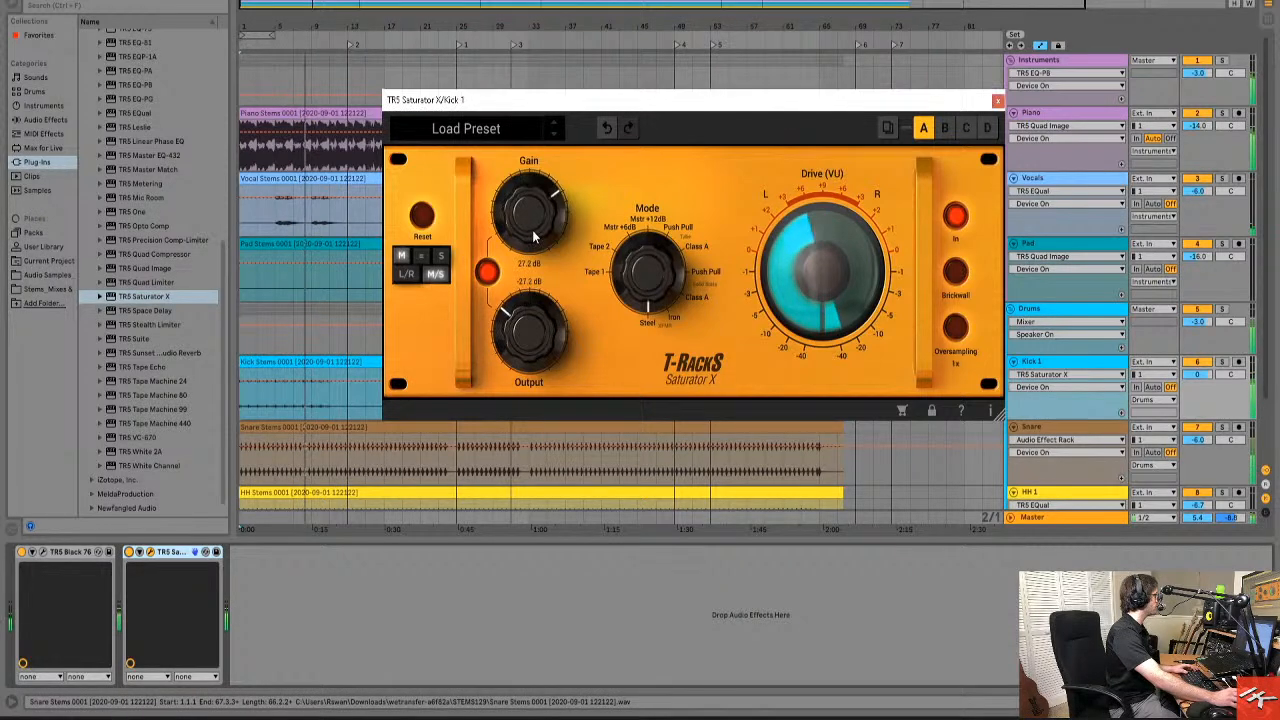
left_click(129, 551)
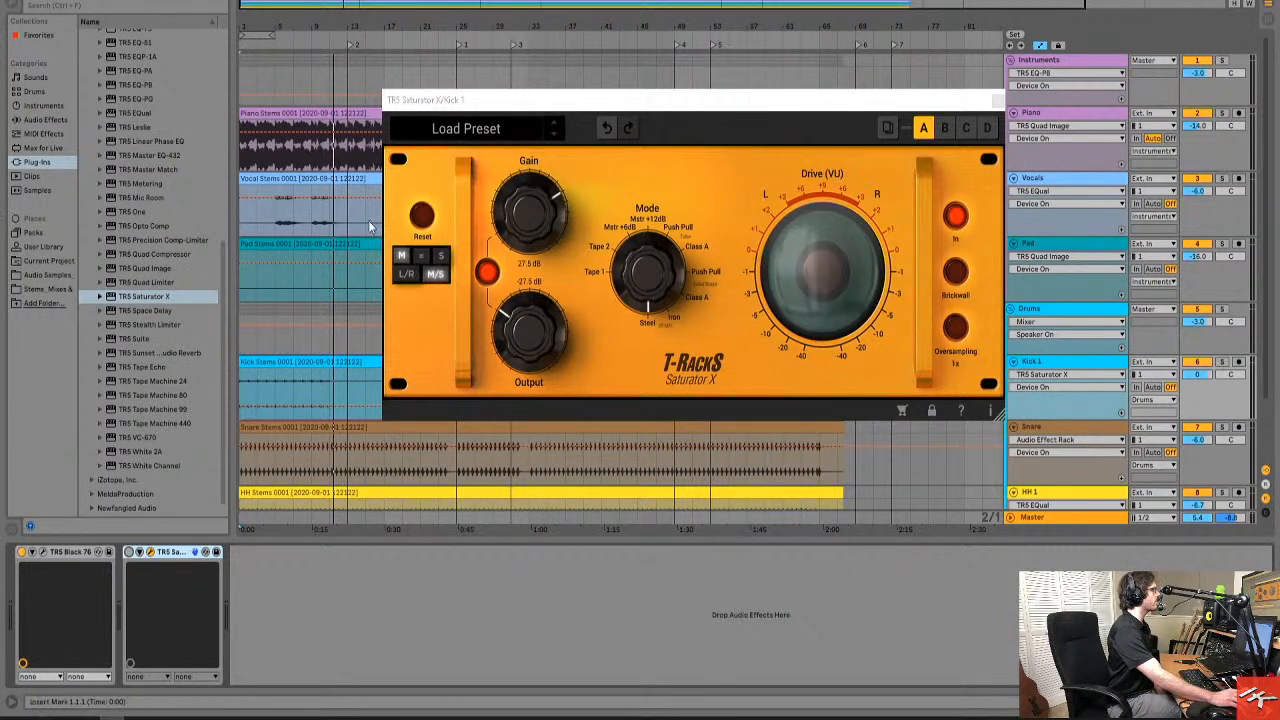
left_click(998, 101)
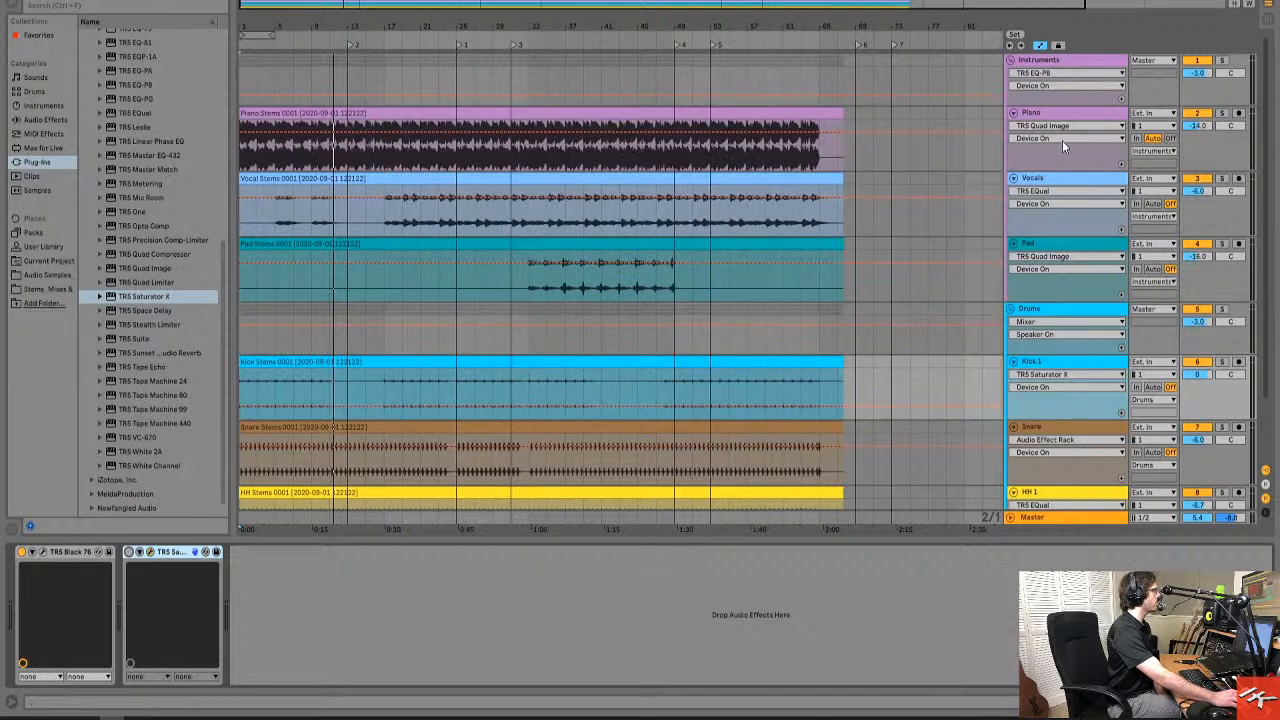
Examine the mid/side settings of the Snare track's TR5 White 2A, then return to the Drums group track.
left_click(1060, 125)
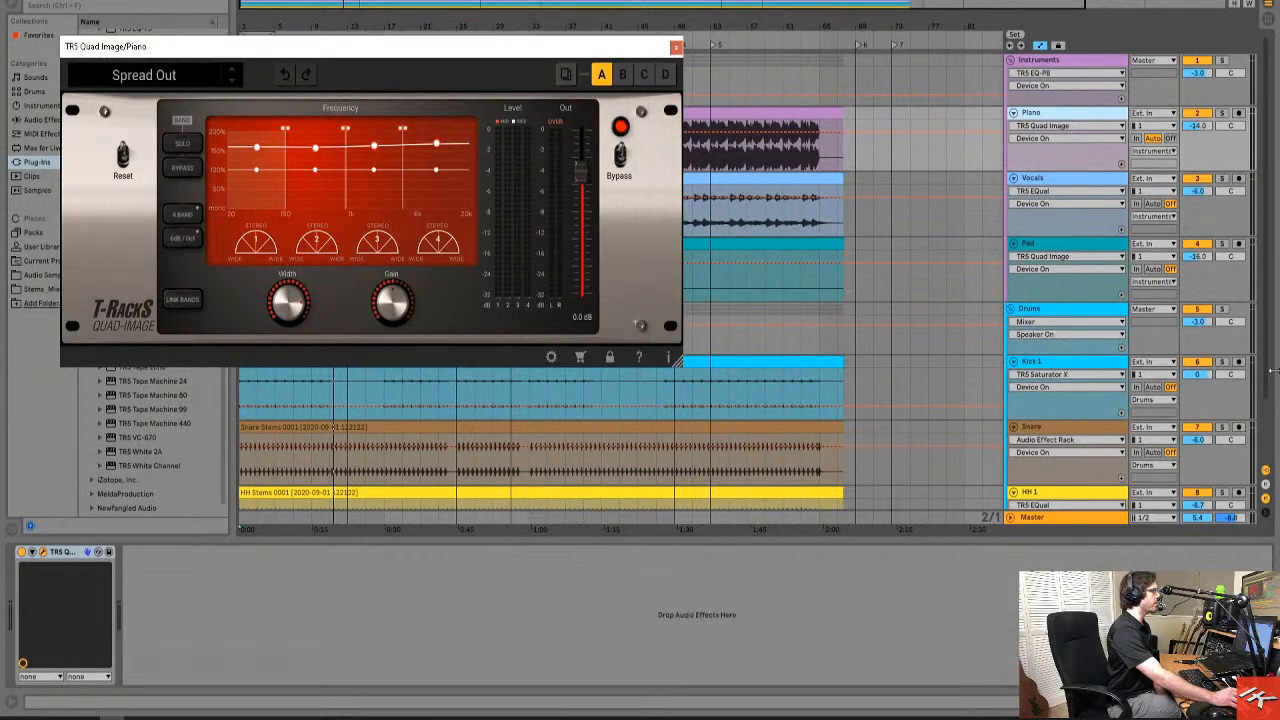
scroll(1060, 505, "down", 2)
left_click(1090, 427)
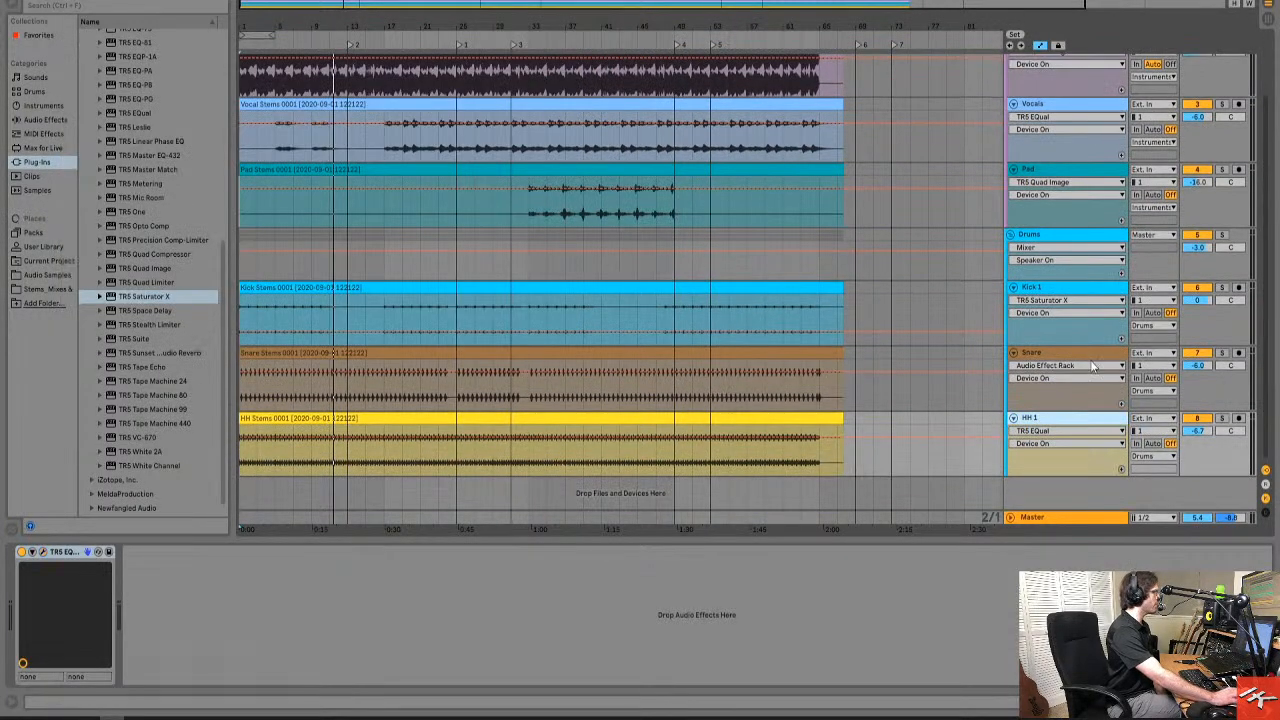
left_click(1080, 374)
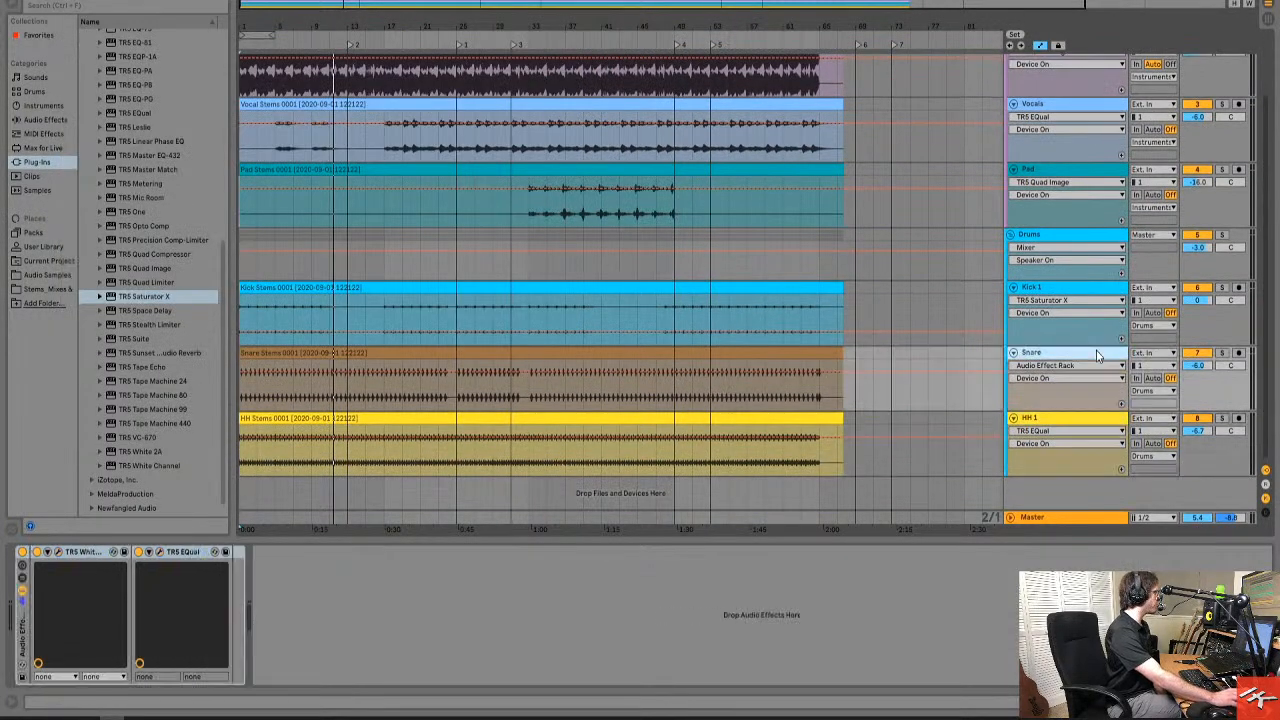
left_click(57, 551)
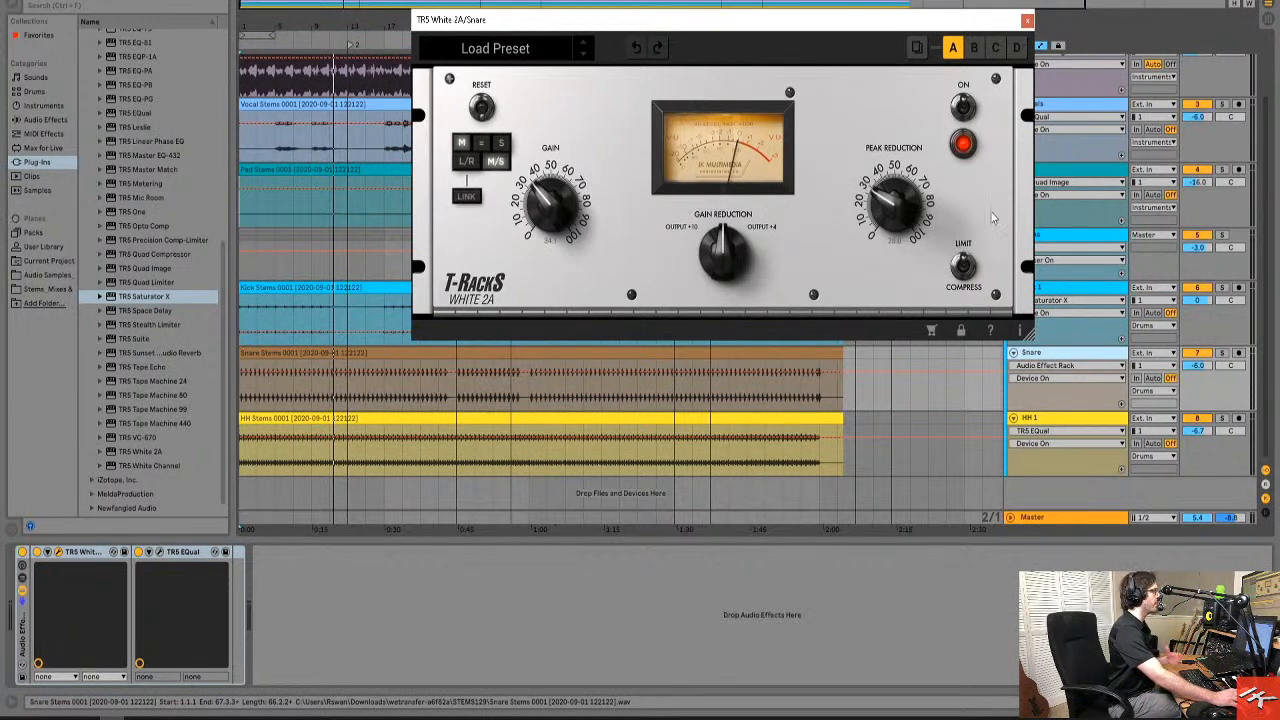
left_click(1027, 20)
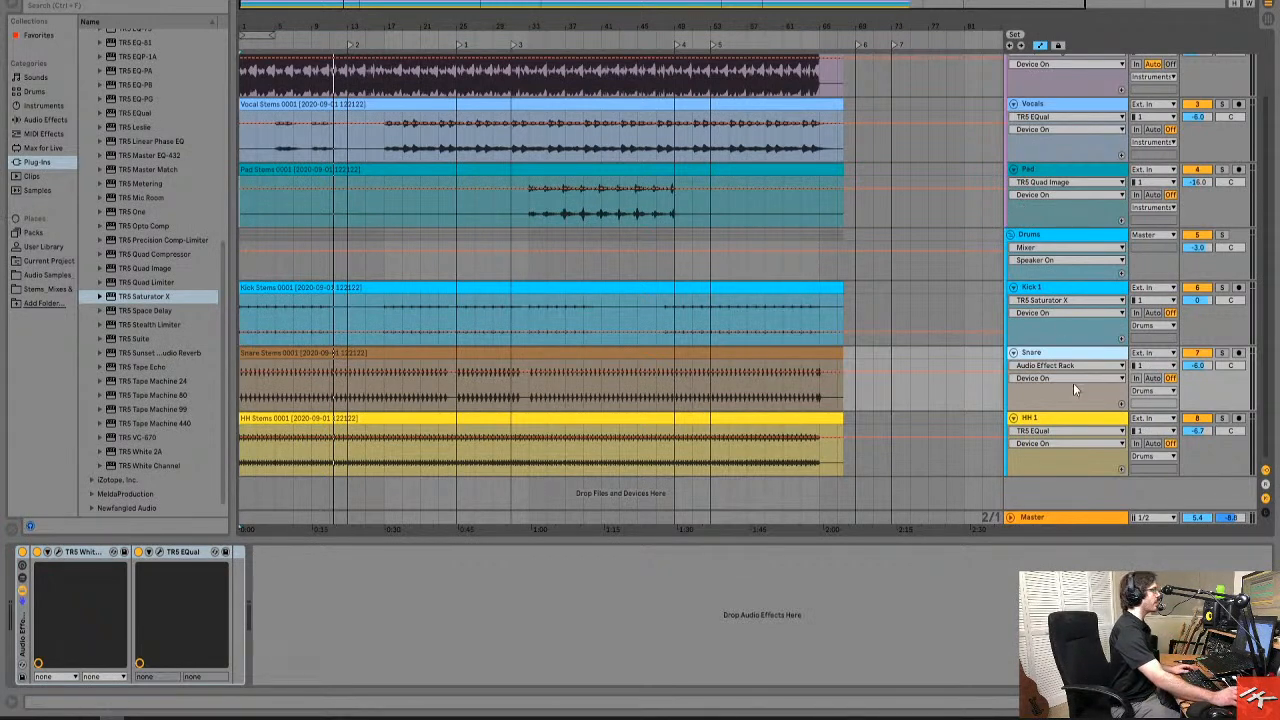
left_click(1086, 242)
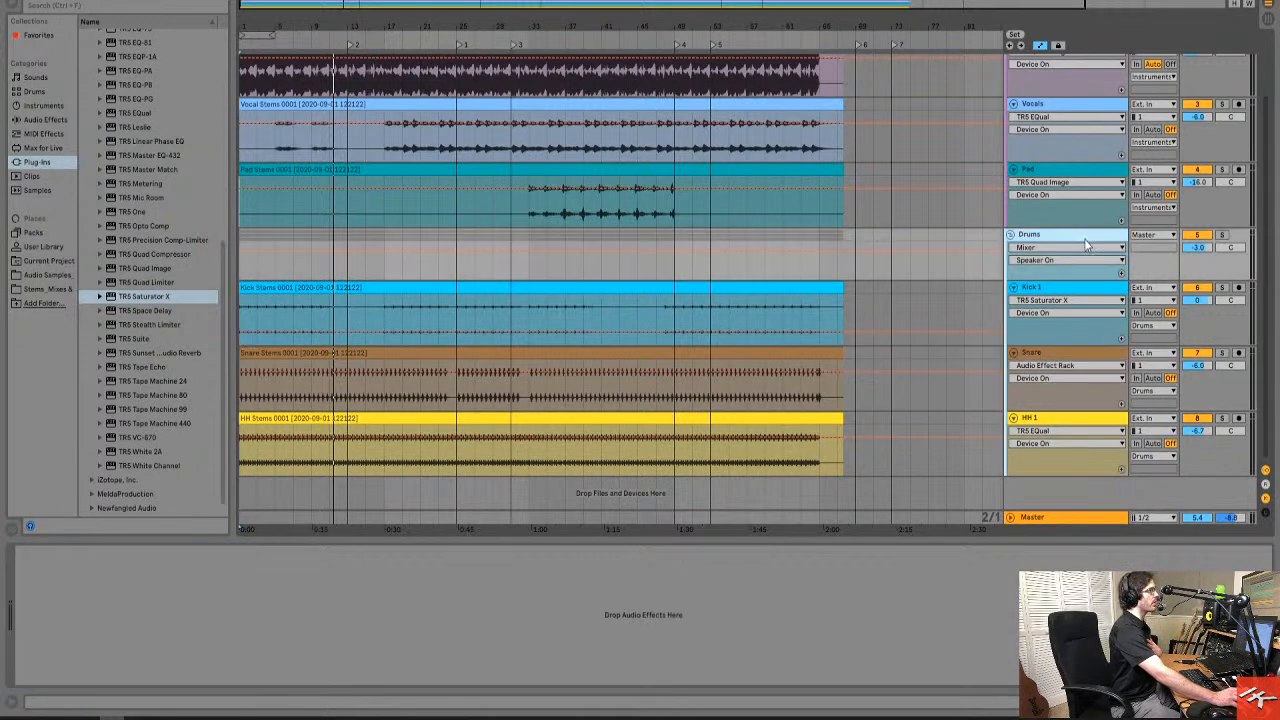
left_click_drag(1264, 213, 1262, 133)
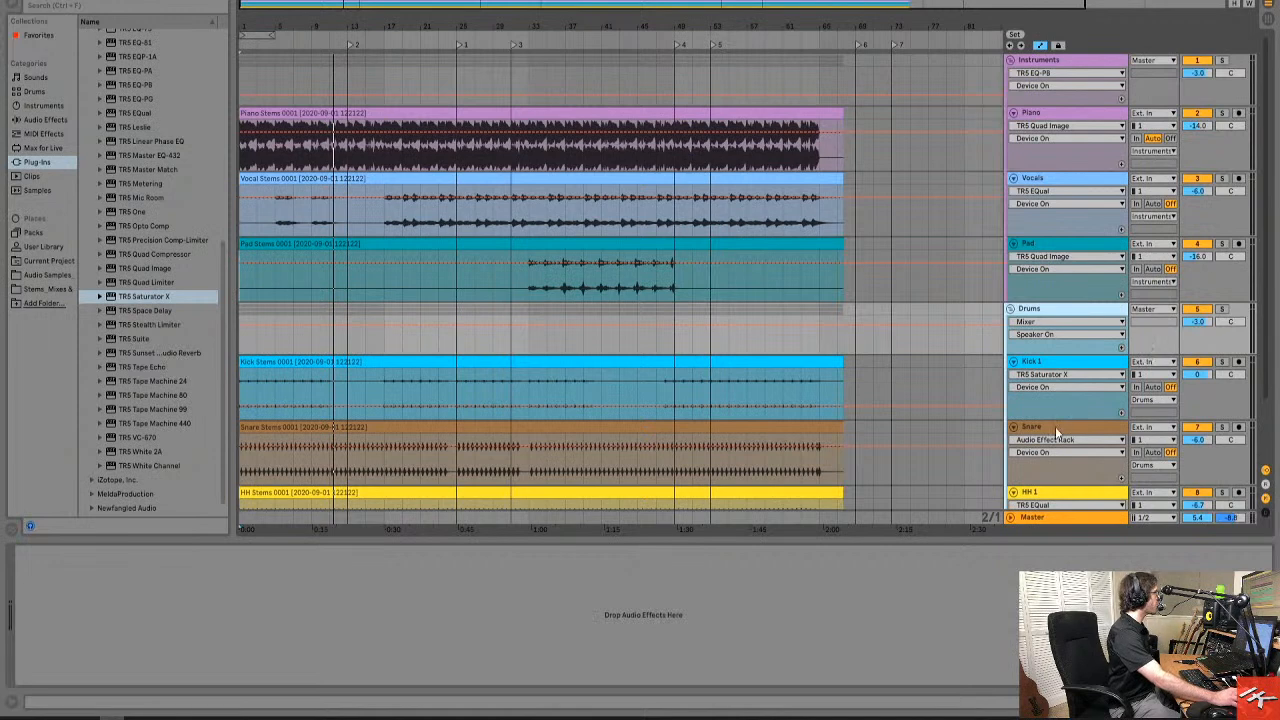
Add the TR5 Precision Comp-Limiter to the Snare track after its existing audio effect rack.
left_click(833, 442)
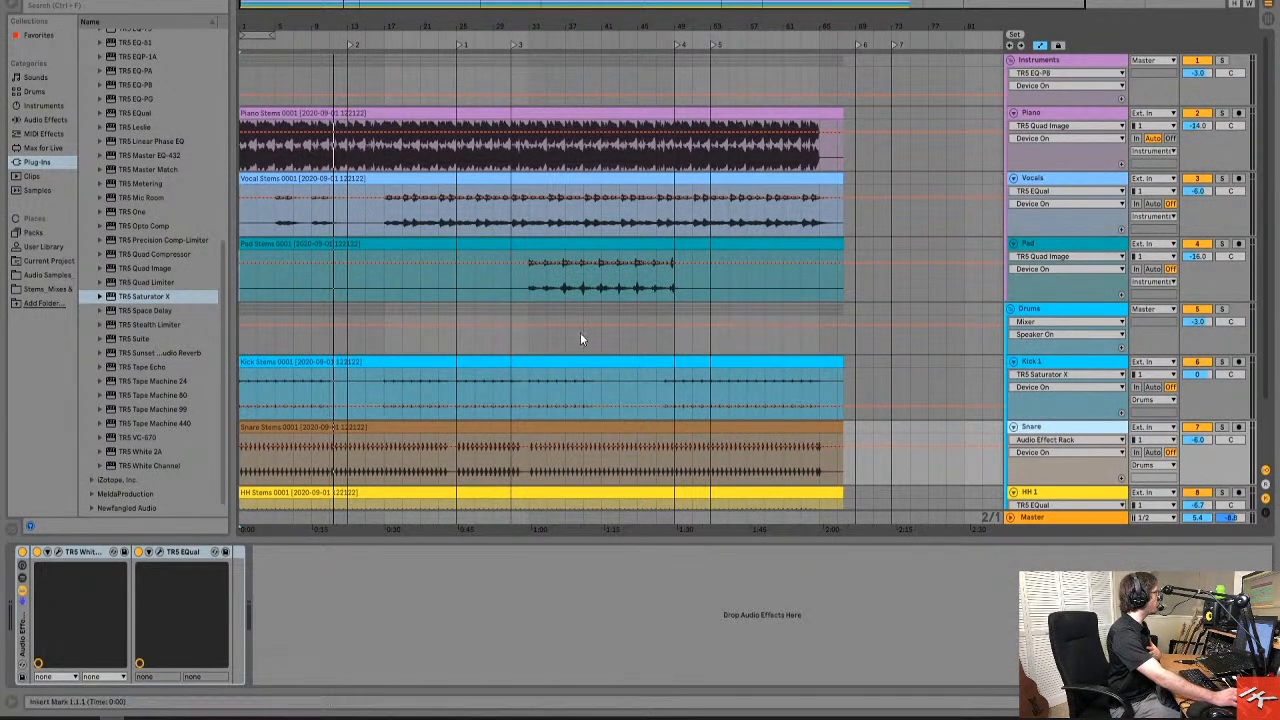
left_click_drag(222, 253, 219, 136)
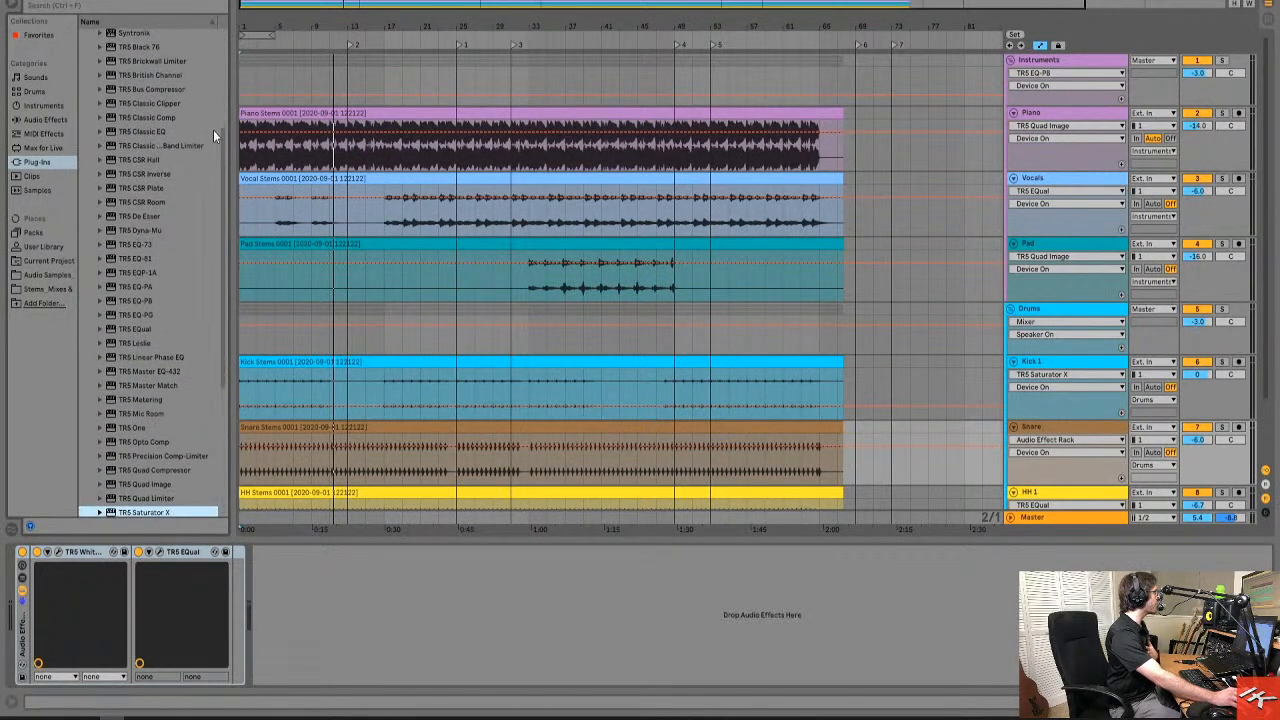
left_click_drag(174, 455, 308, 586)
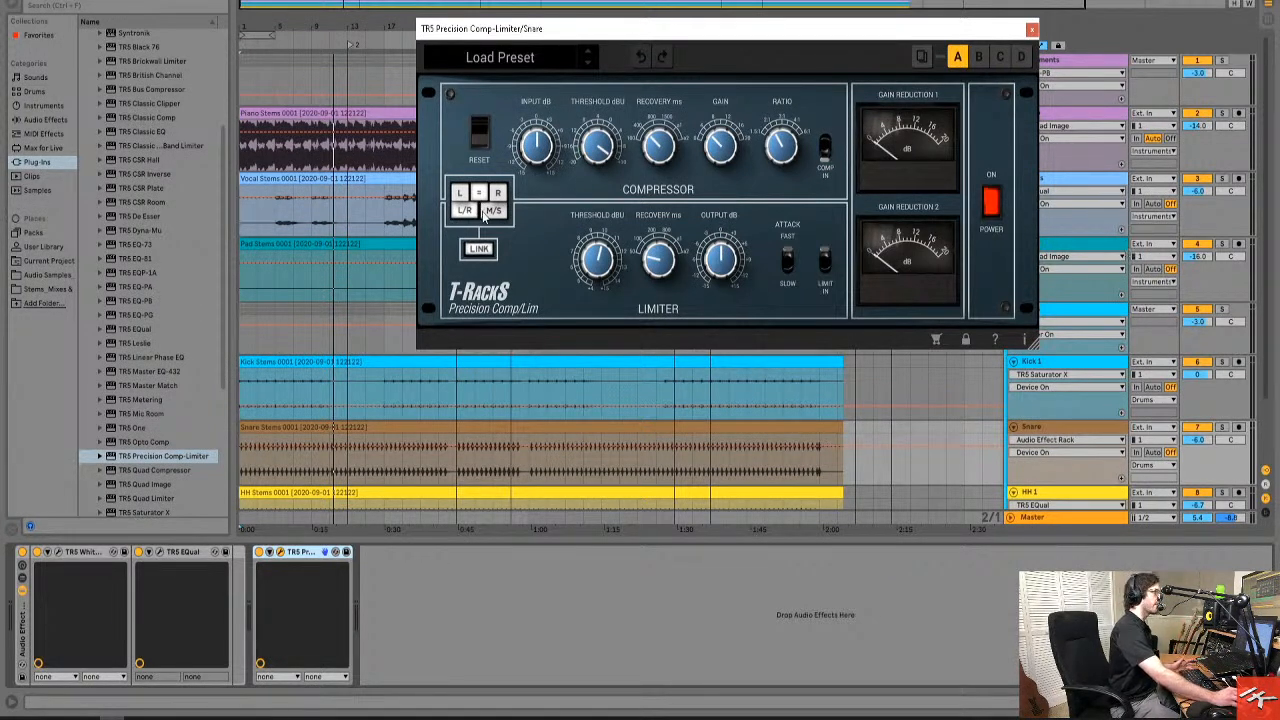
left_click(485, 250)
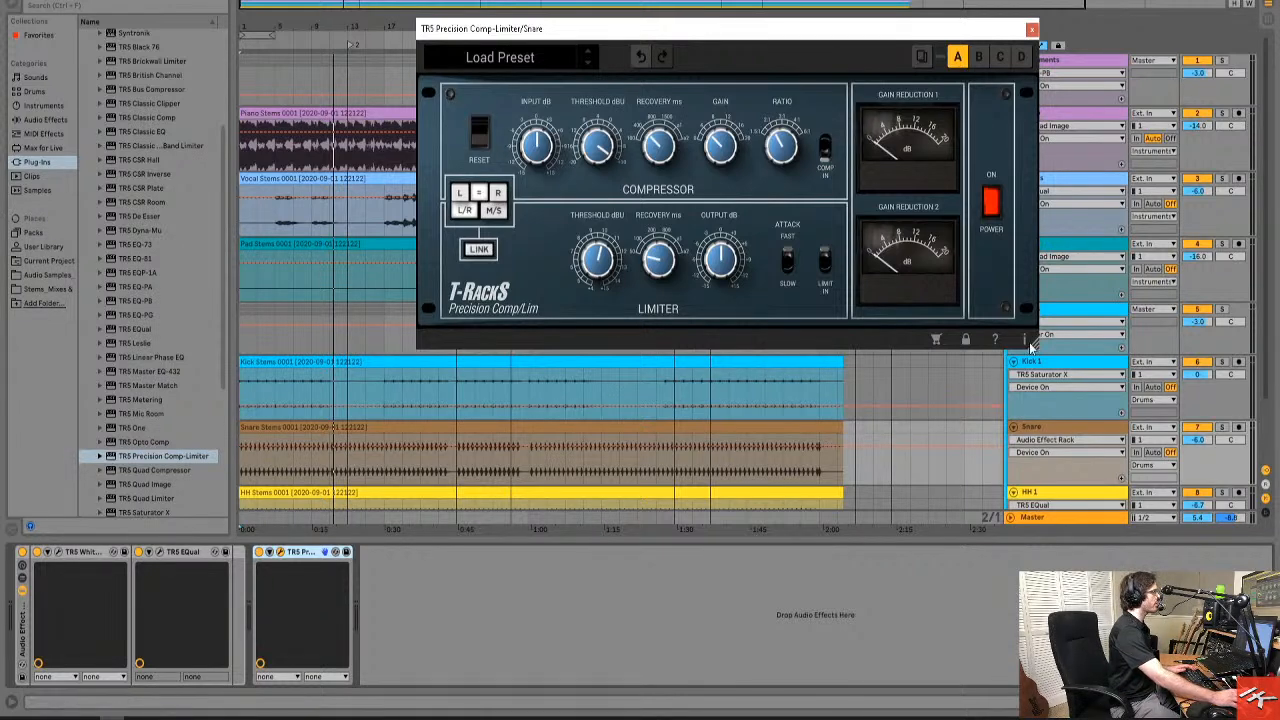
left_click_drag(1040, 346, 1272, 470)
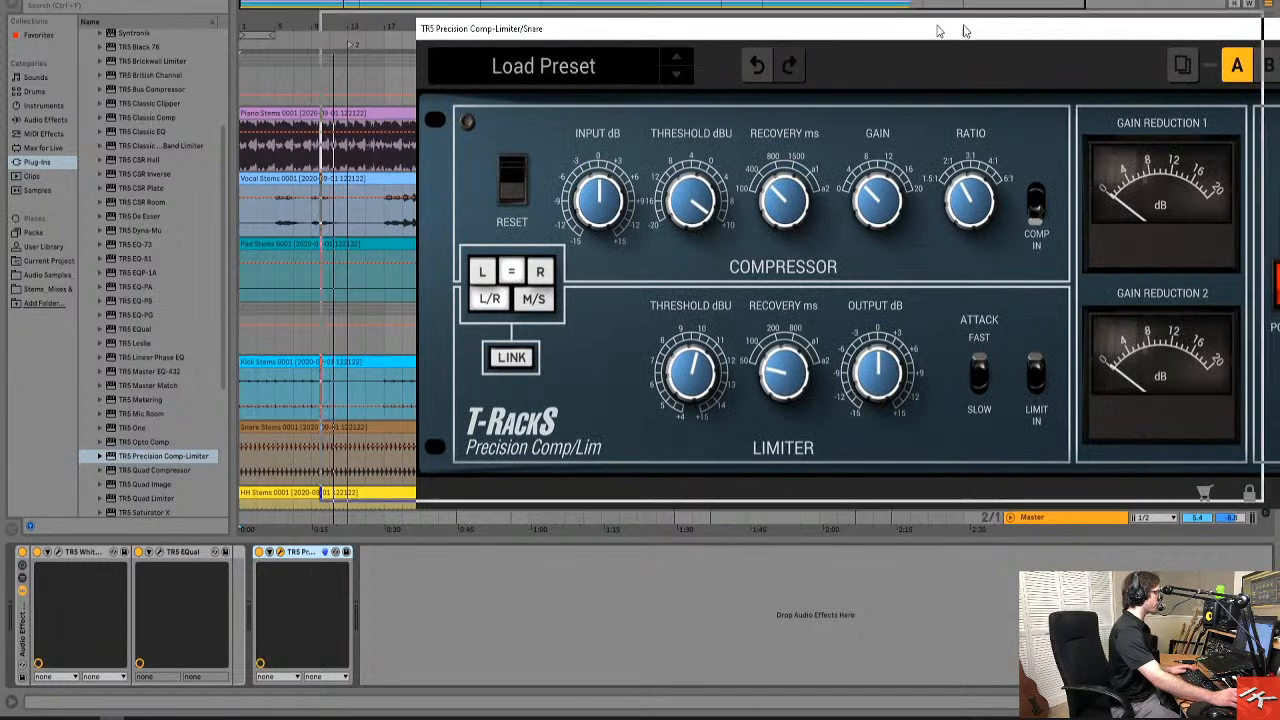
left_click_drag(1062, 27, 901, 3)
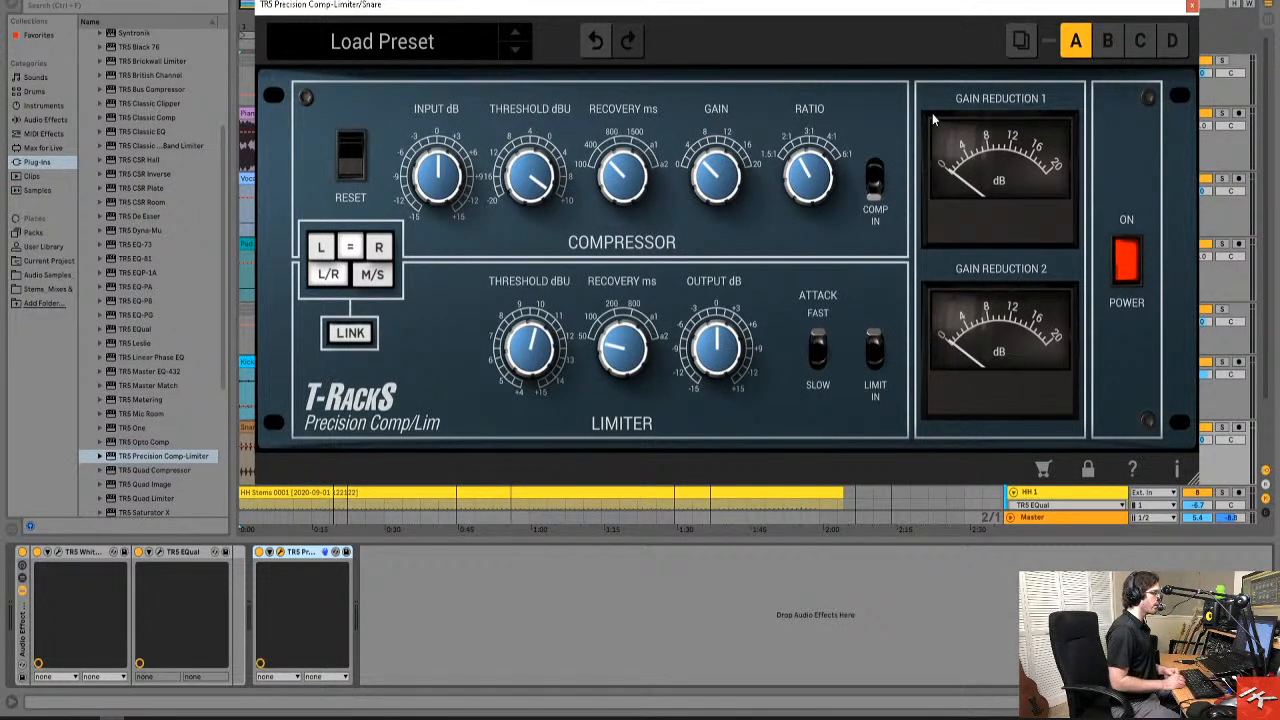
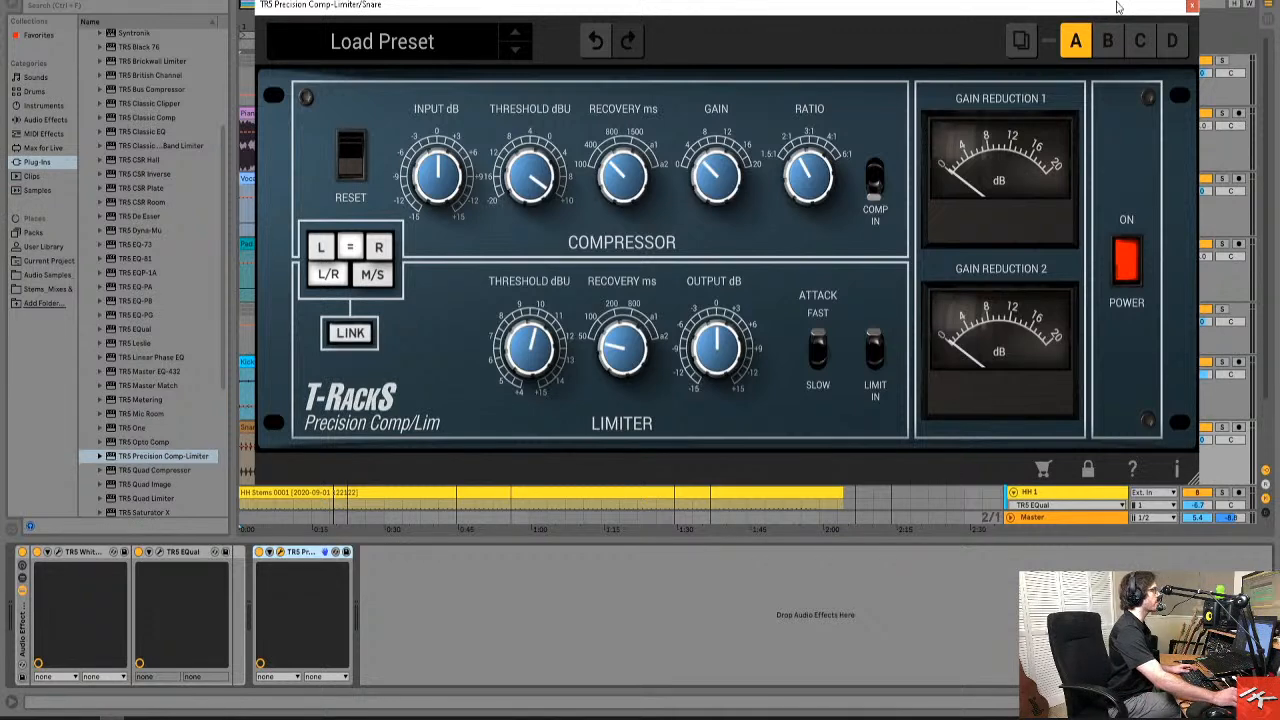
Close the Precision Comp-Limiter and add the TR5 Suite at the end of the Master track's effect chain.
left_click(1191, 9)
left_click(1100, 115)
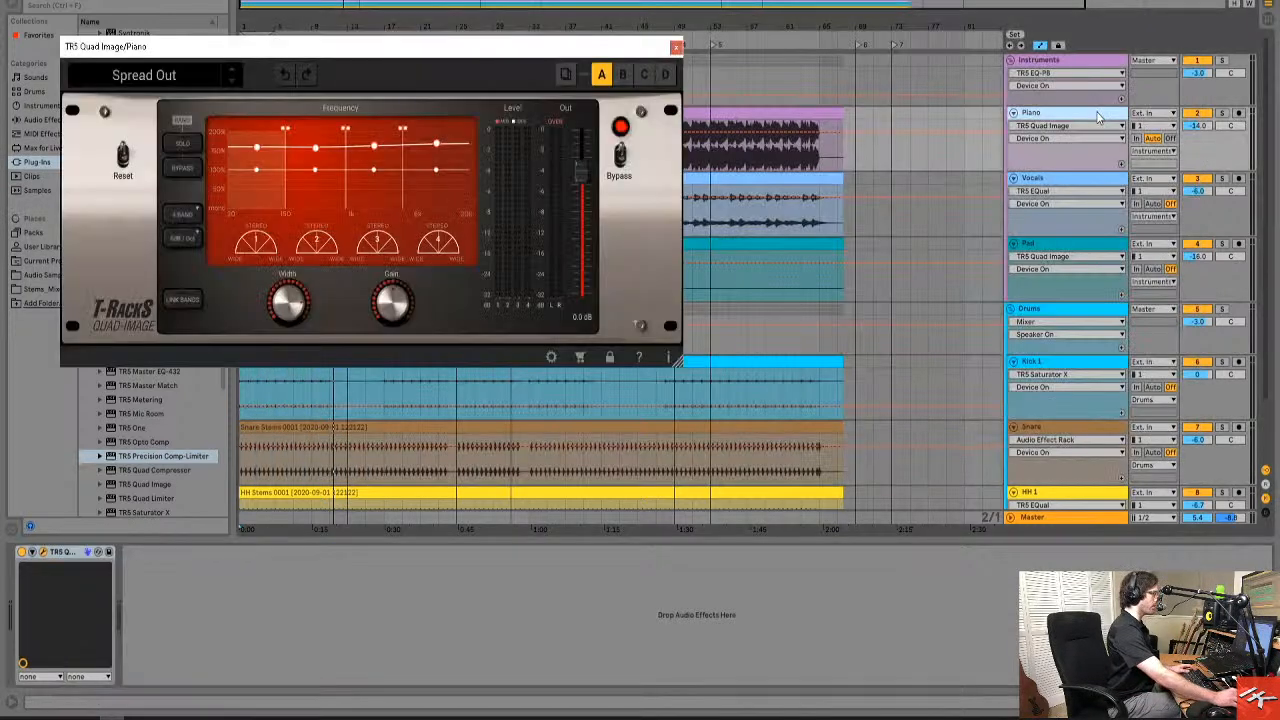
left_click(1090, 72)
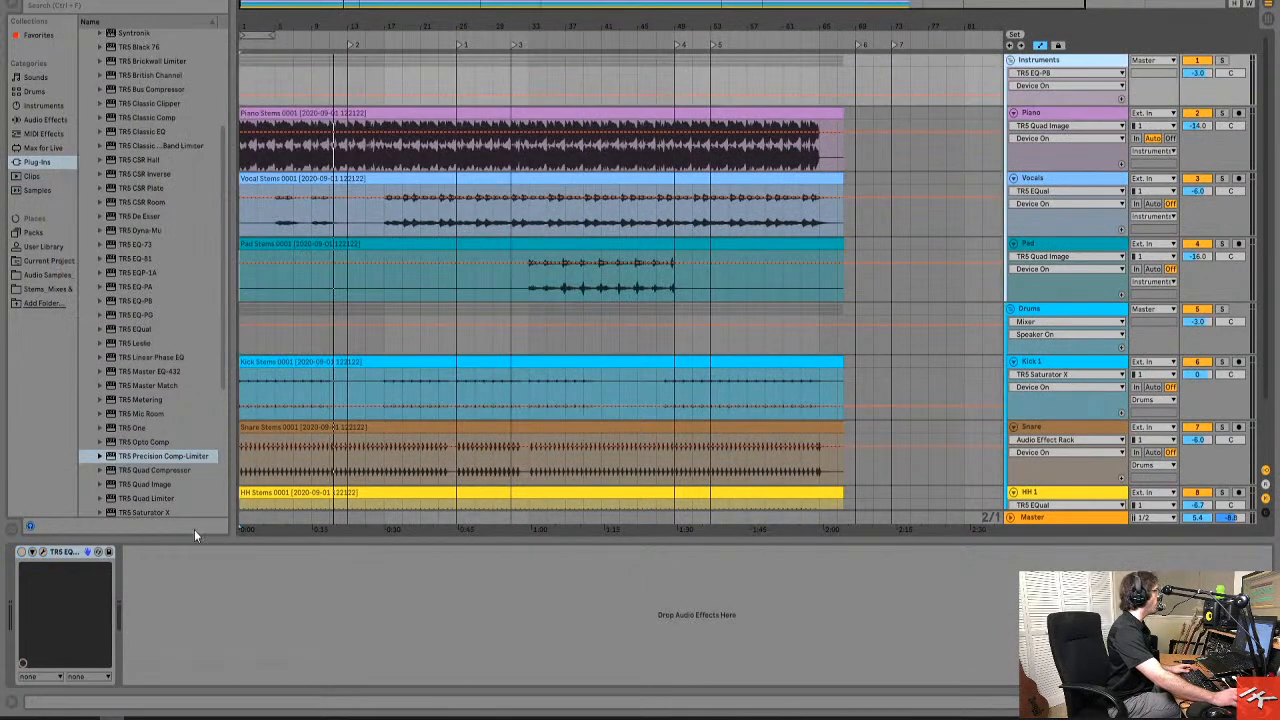
scroll(216, 221, "down", 3)
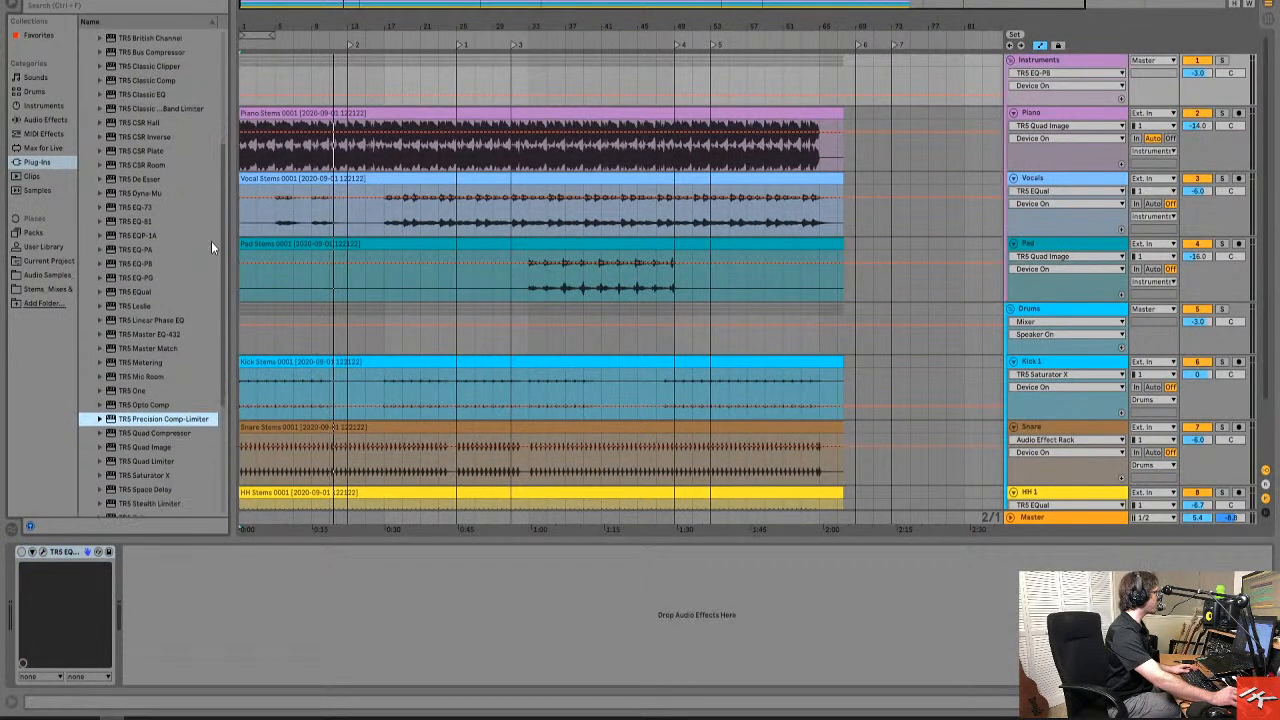
scroll(208, 262, "down", 4)
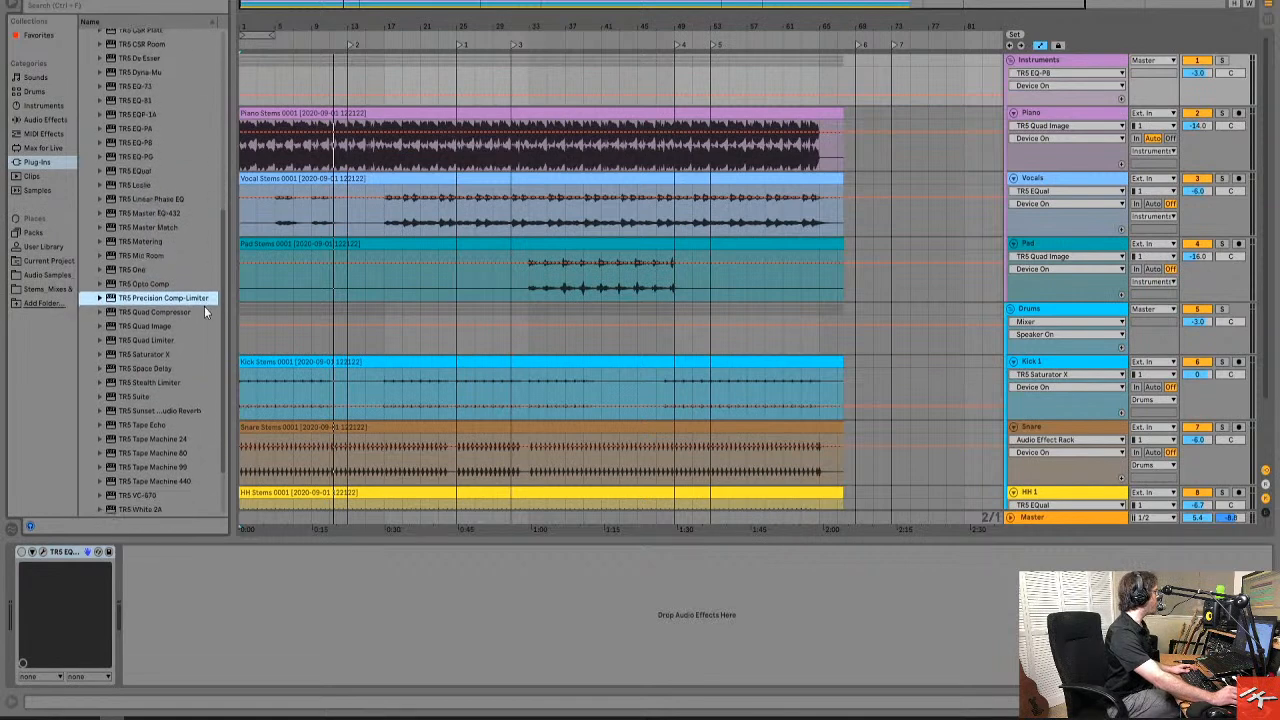
left_click(125, 395)
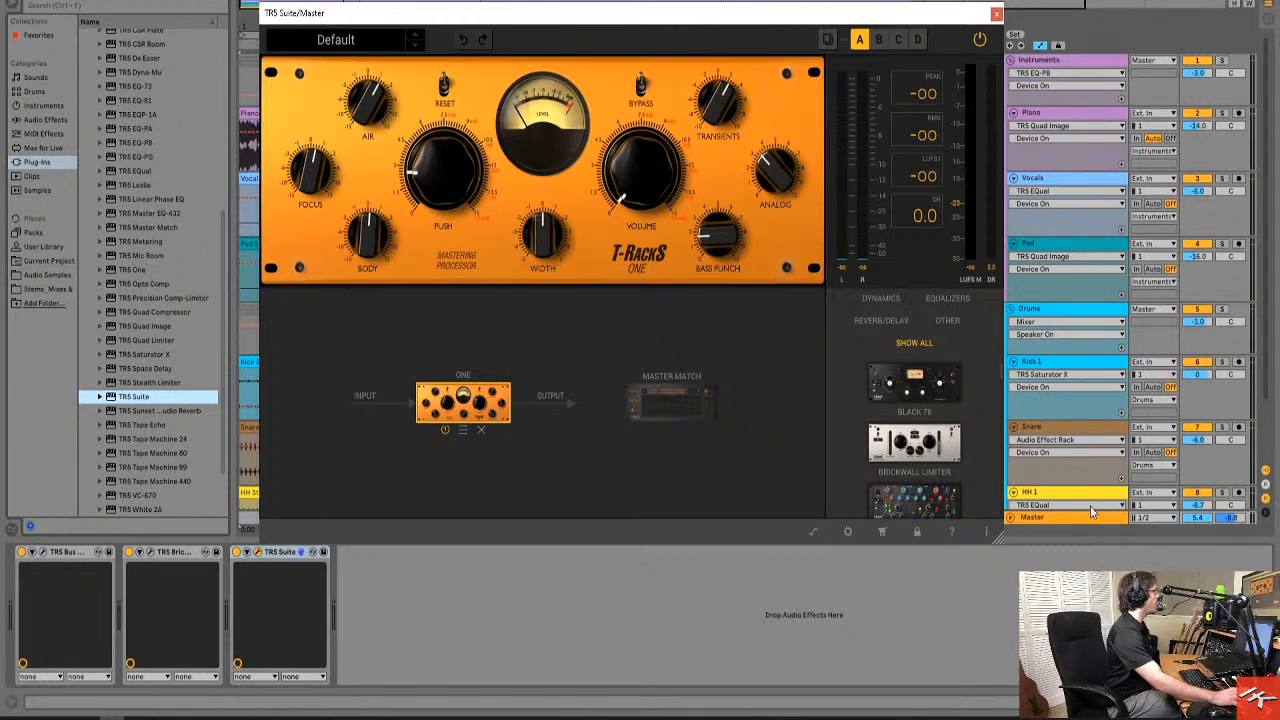
Examine the TR5 Suite's global preset categories and its per-module presets.
left_click(336, 39)
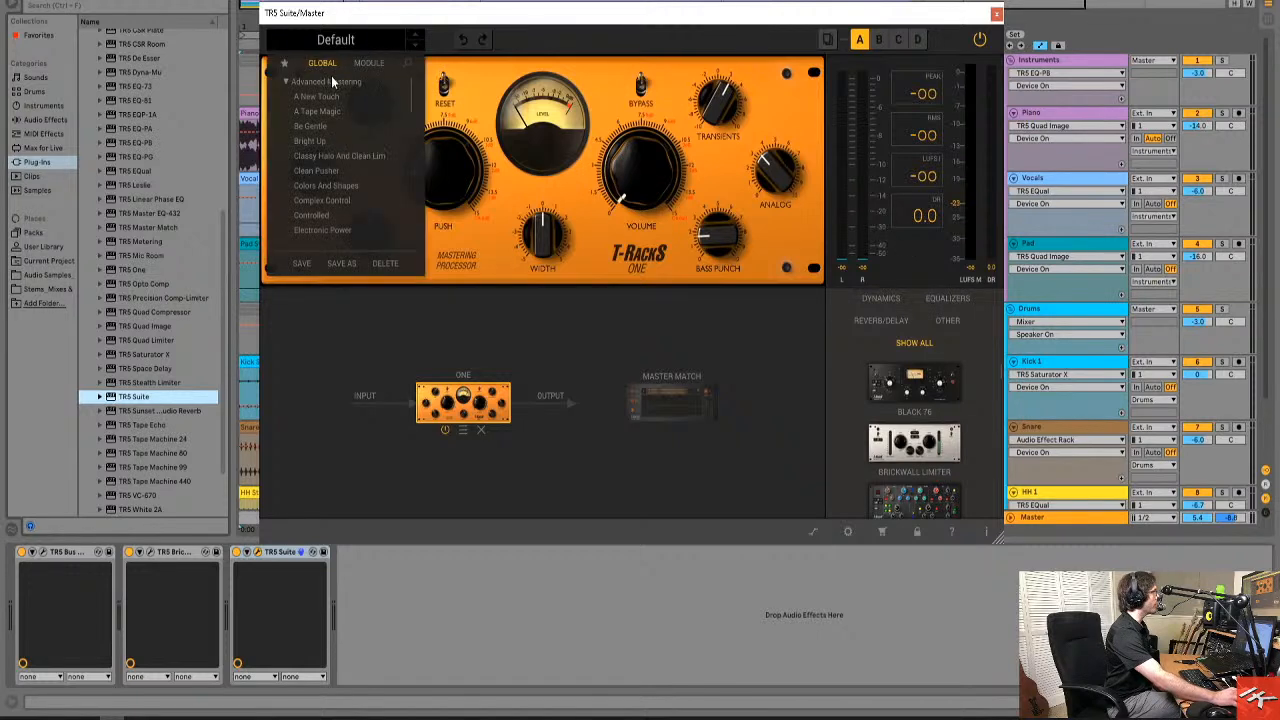
left_click(286, 81)
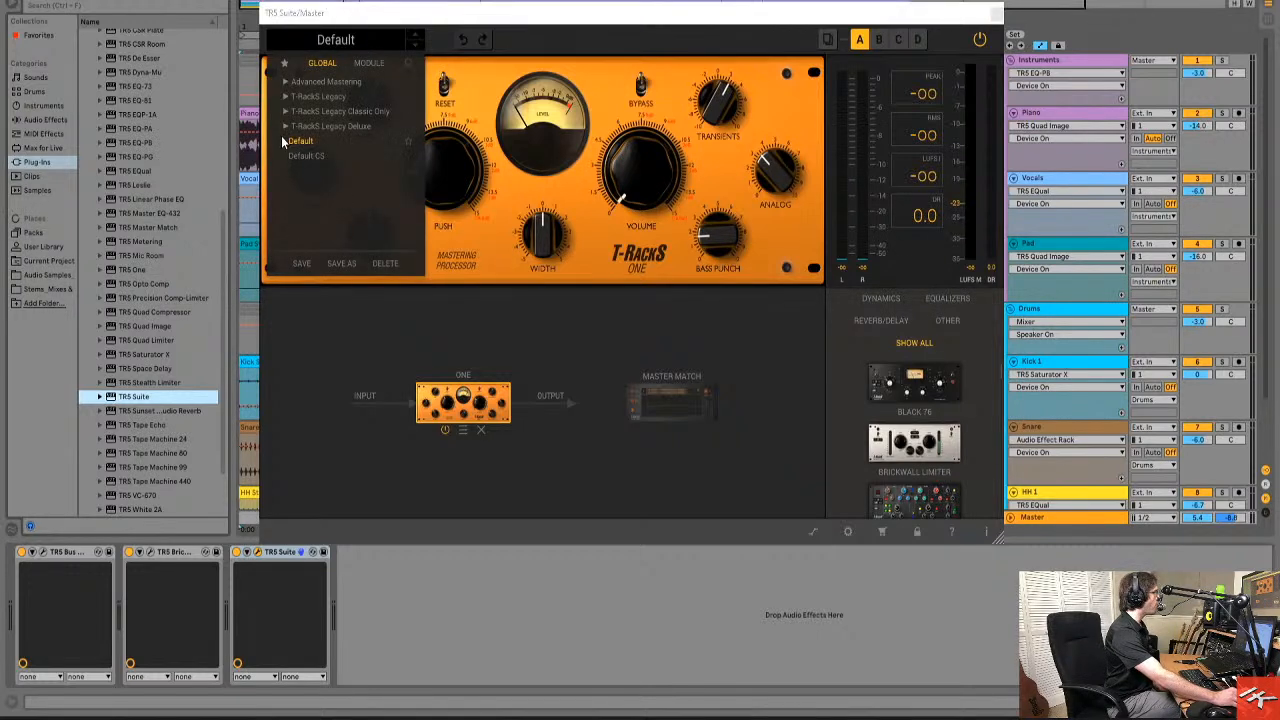
left_click(370, 63)
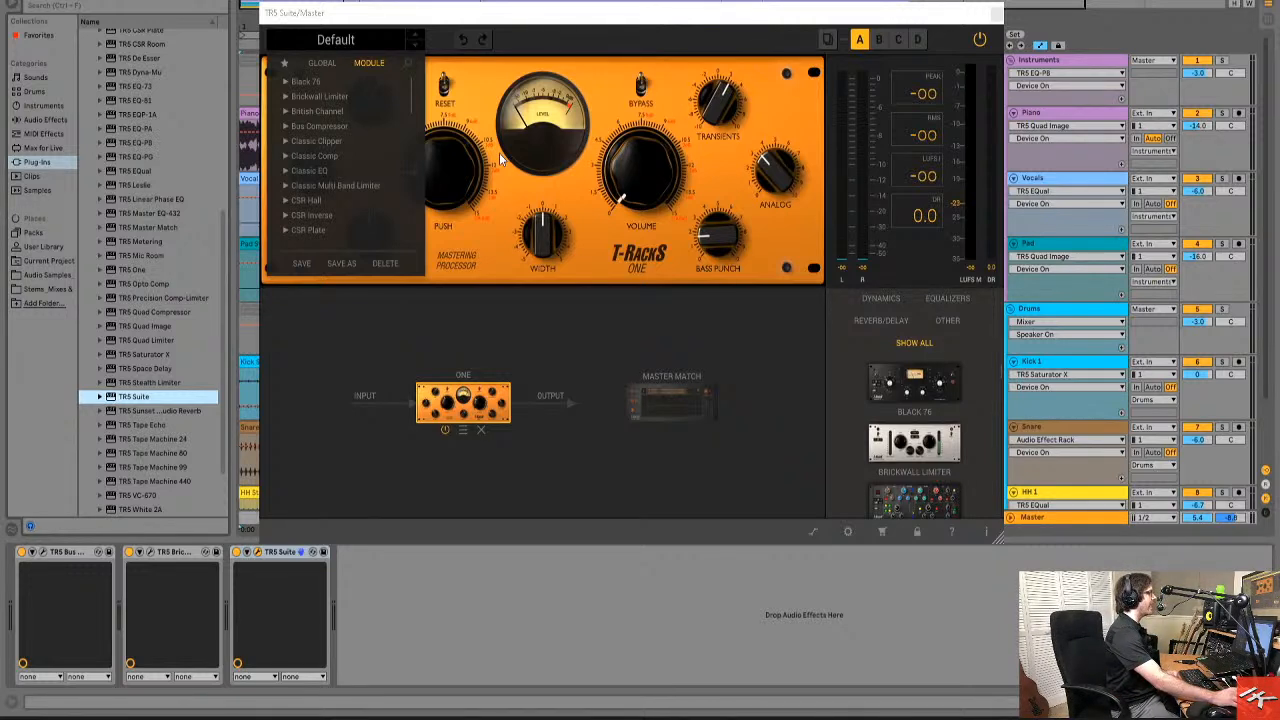
Enlarge the TR5 Suite window and its module list, then insert the Sunset Sound reverb after One in the chain.
left_click_drag(1001, 541, 1157, 650)
left_click_drag(976, 494, 806, 486)
scroll(1148, 400, "down", 3)
scroll(1153, 413, "down", 3)
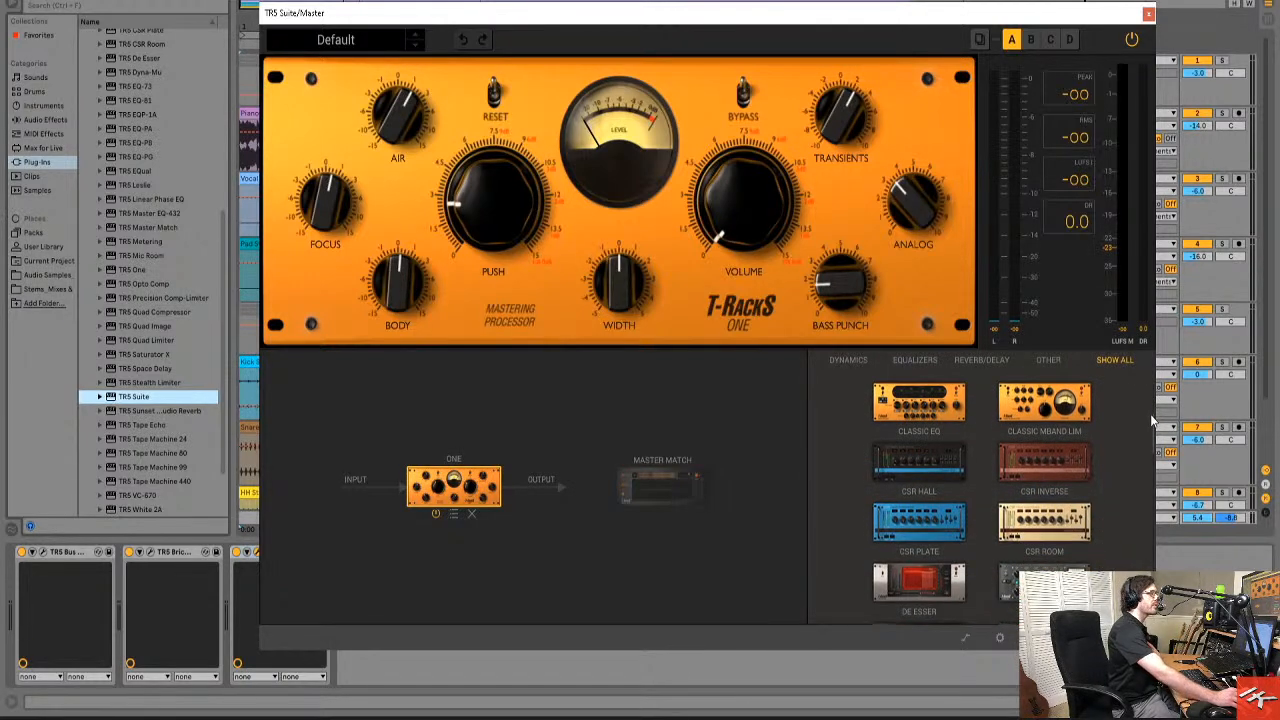
scroll(1149, 437, "down", 5)
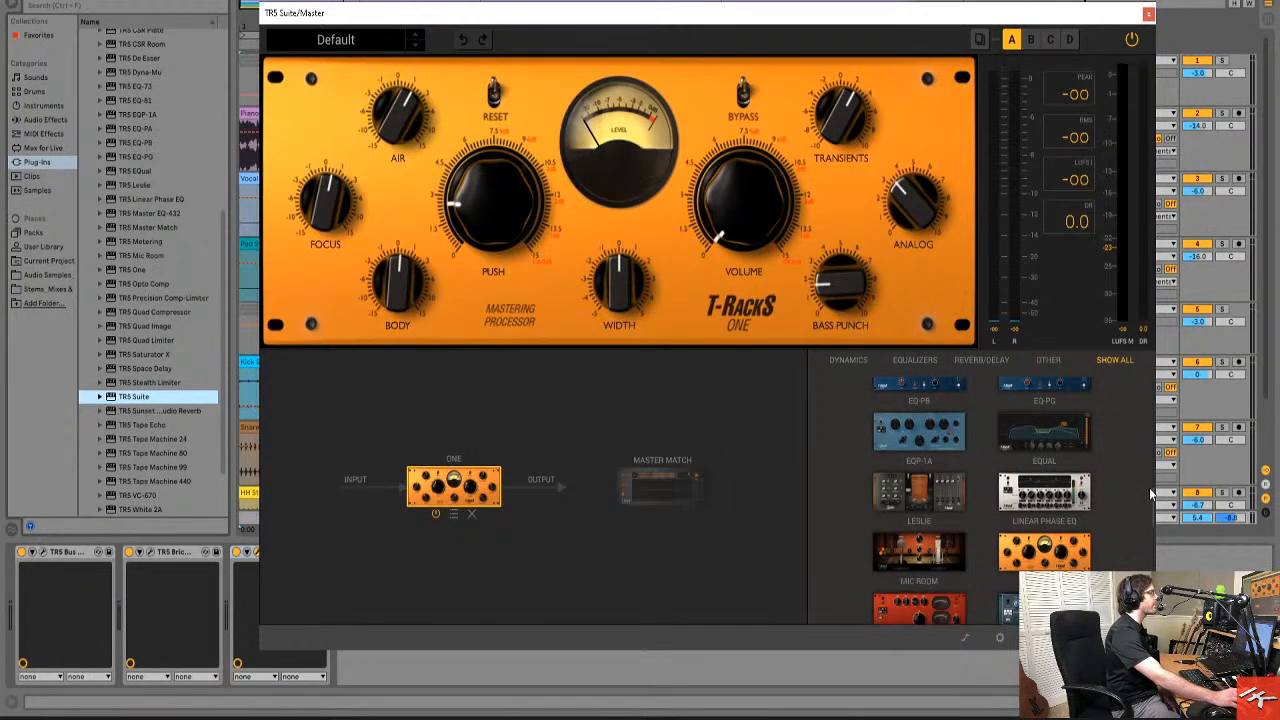
scroll(1150, 488, "down", 1)
scroll(1151, 490, "down", 6)
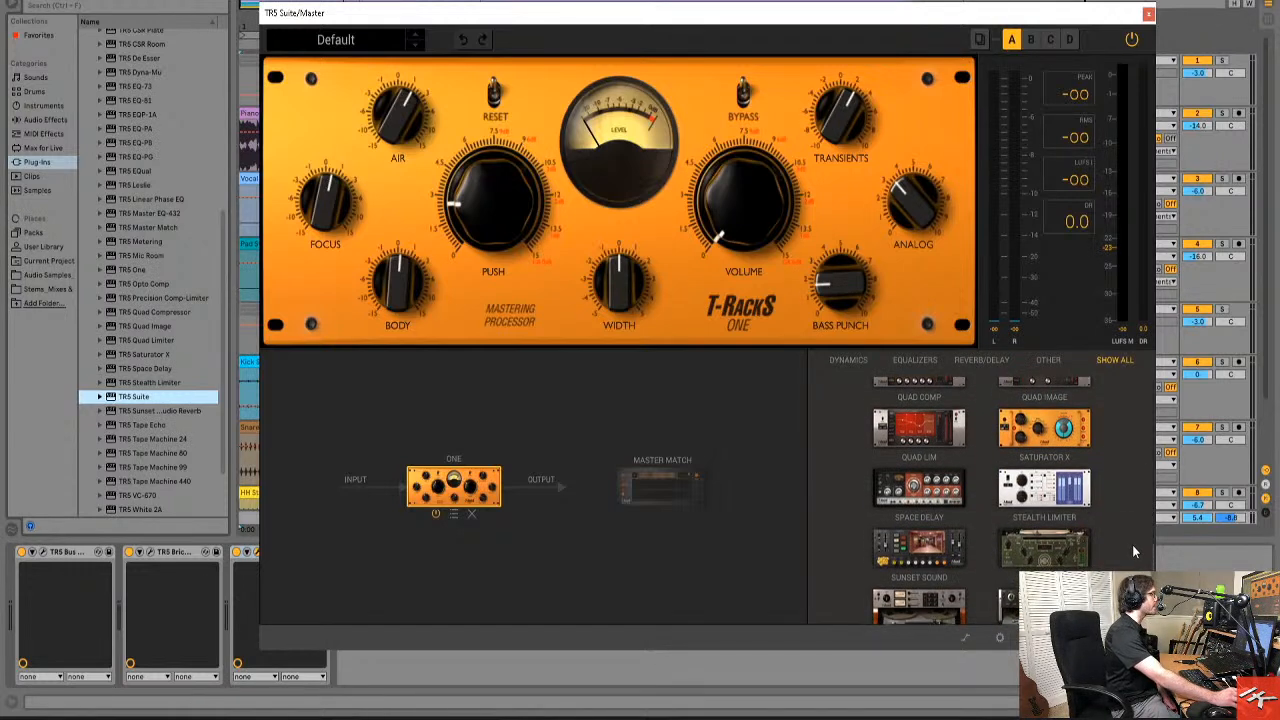
left_click_drag(925, 548, 530, 490)
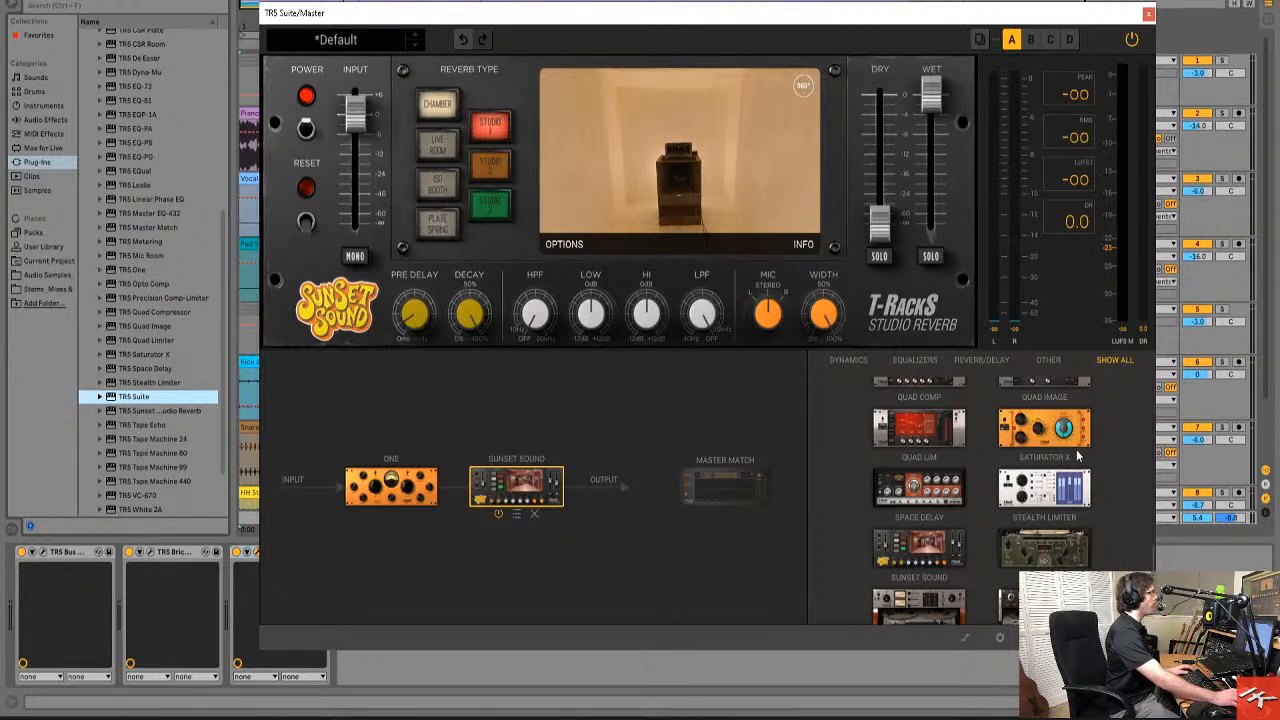
Raise the Sunset Sound dry level and lower its wet level, then switch to Studio 2 while reading the chamber descriptions.
left_click_drag(879, 222, 931, 145)
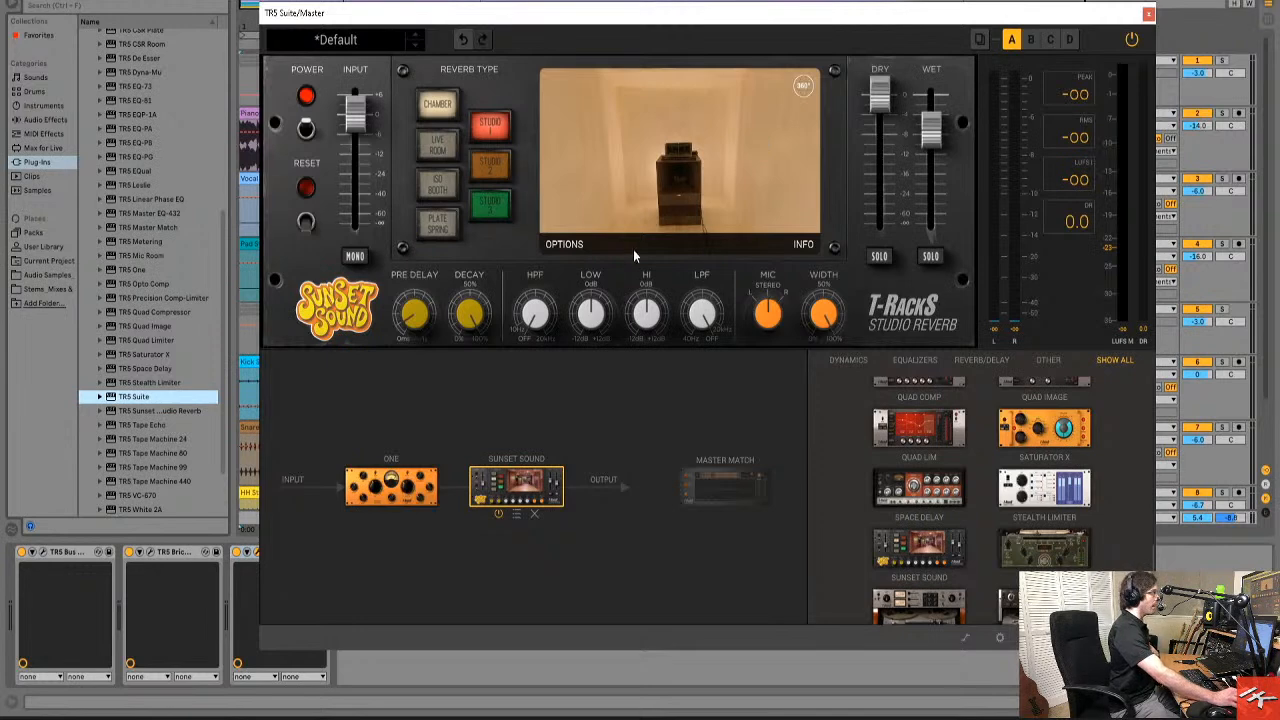
left_click(805, 245)
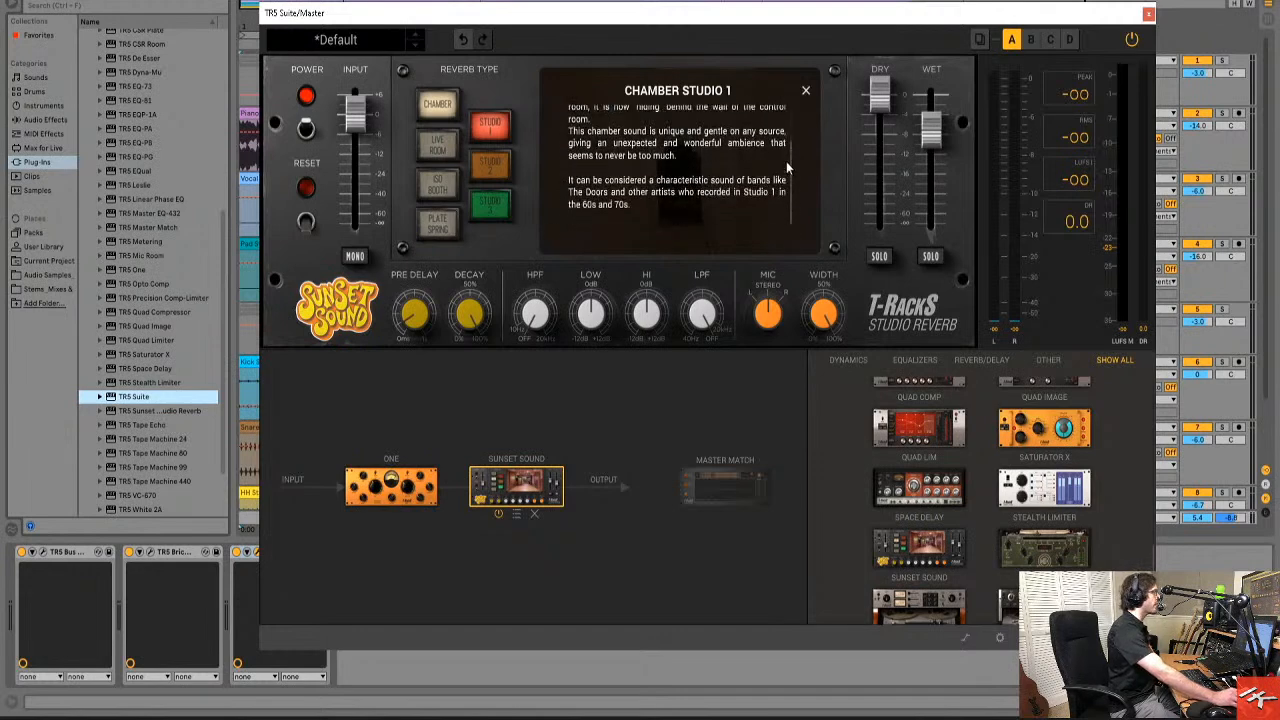
left_click(490, 168)
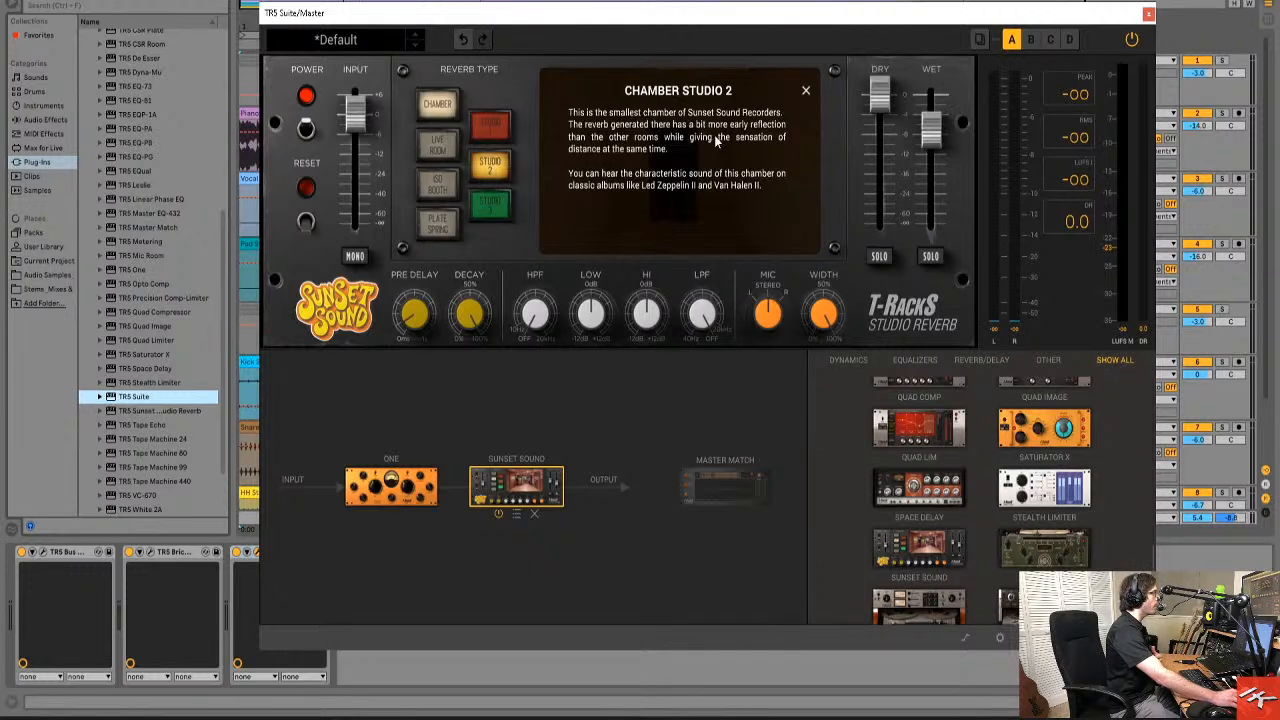
left_click(805, 91)
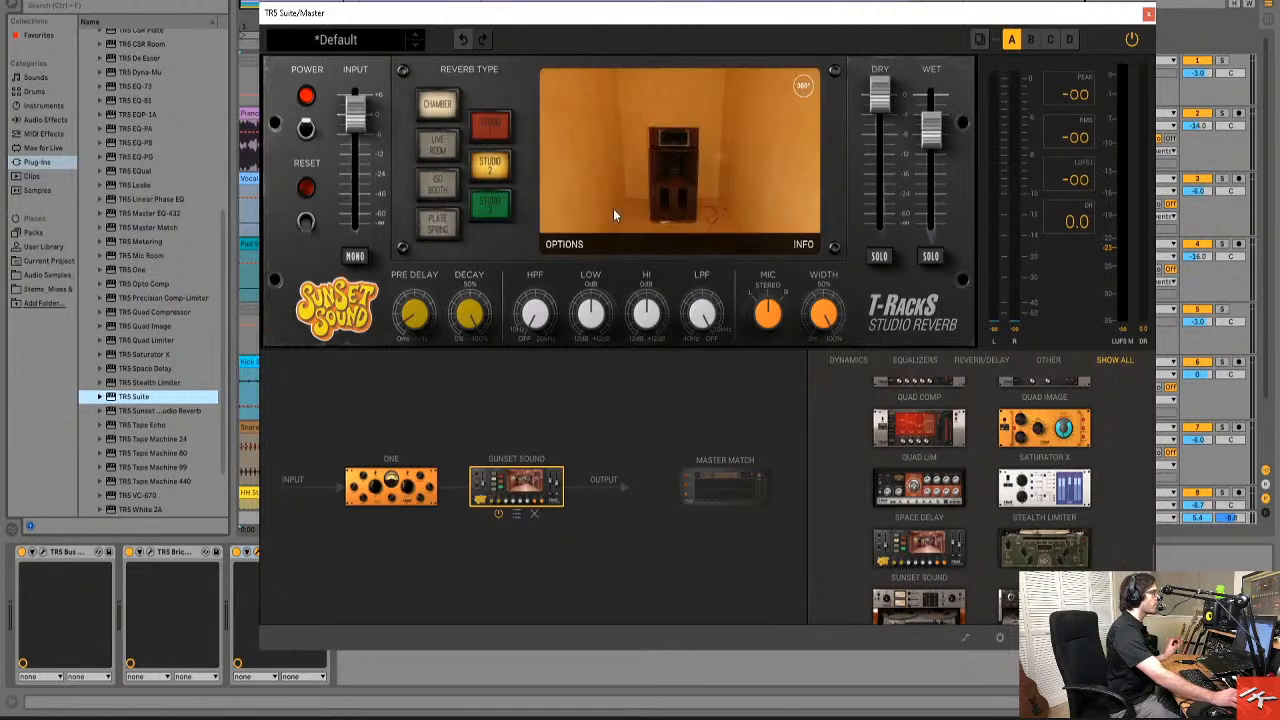
Show the Sunset Sound reverb options and switch the reverb type to Live Room.
left_click(565, 246)
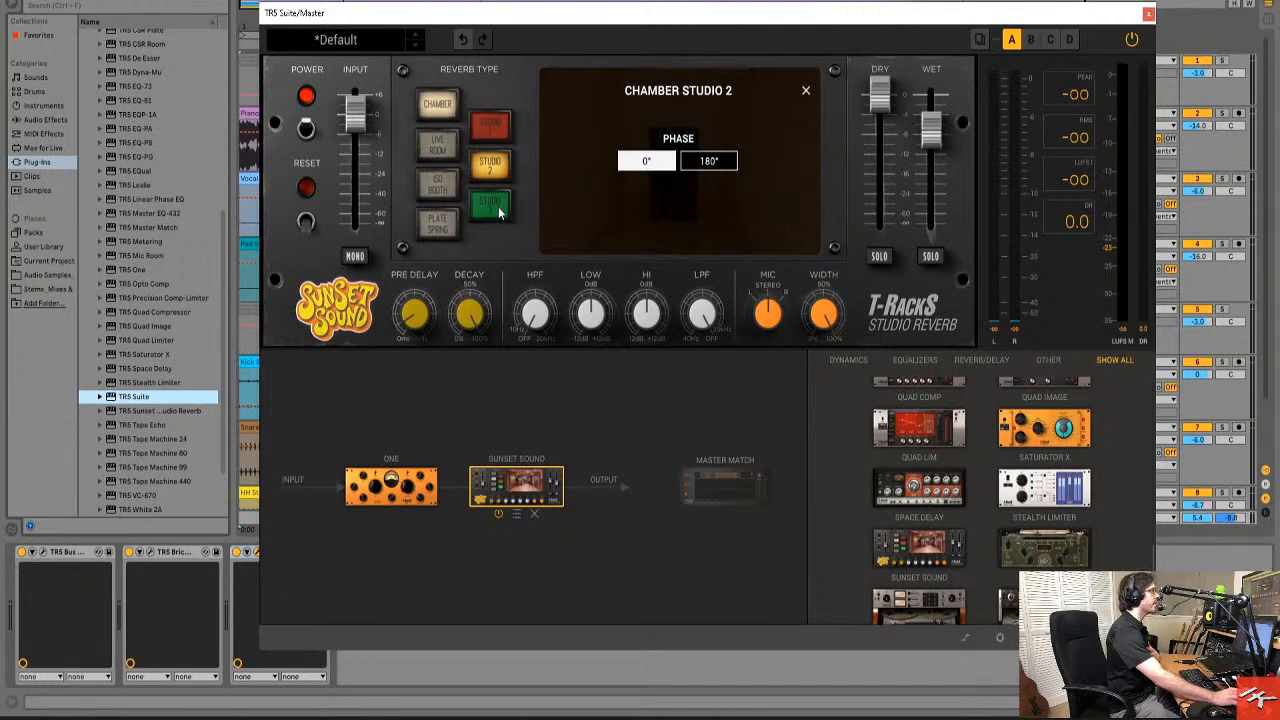
left_click(450, 155)
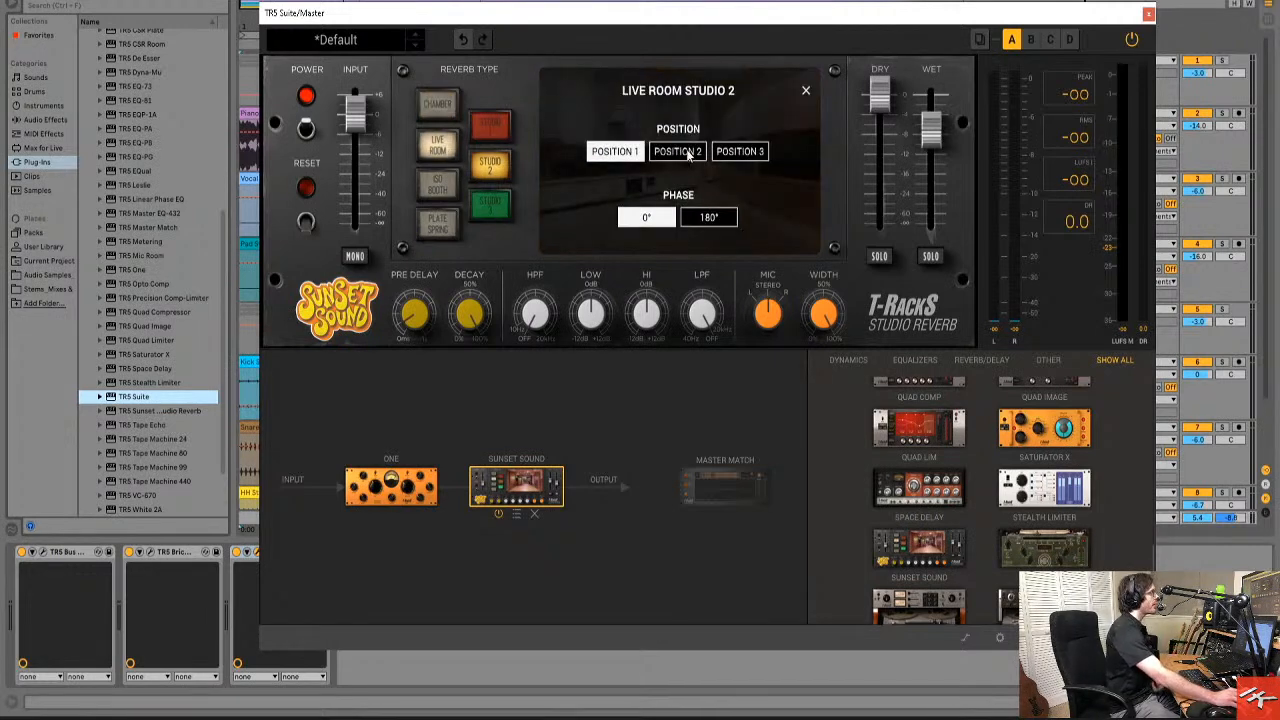